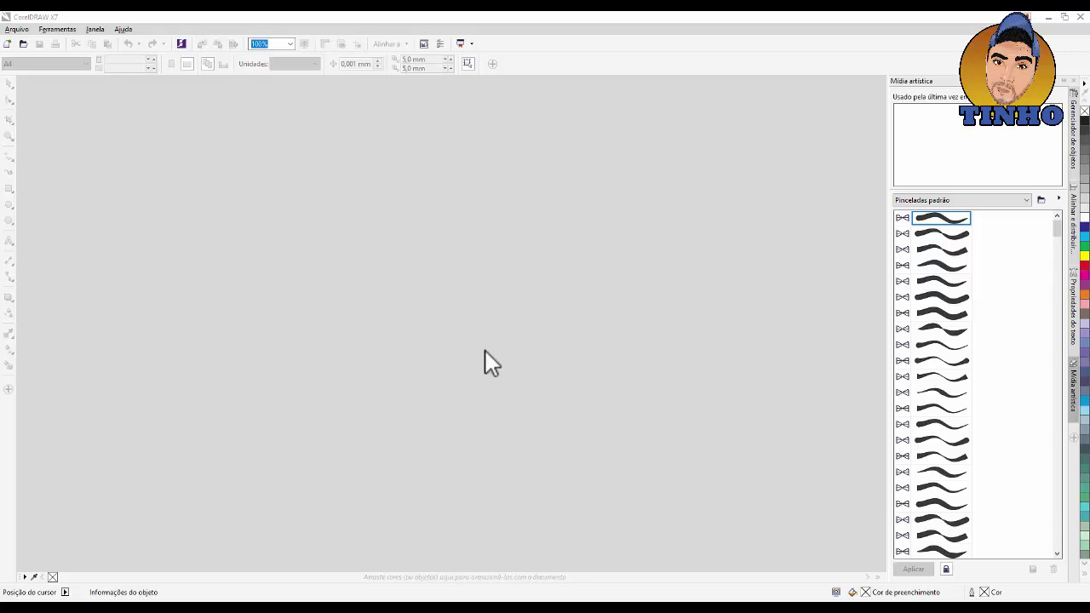
- Create a new document measured in centimetres, 3 cm wide and 2 cm high
click(17, 29)
click(28, 41)
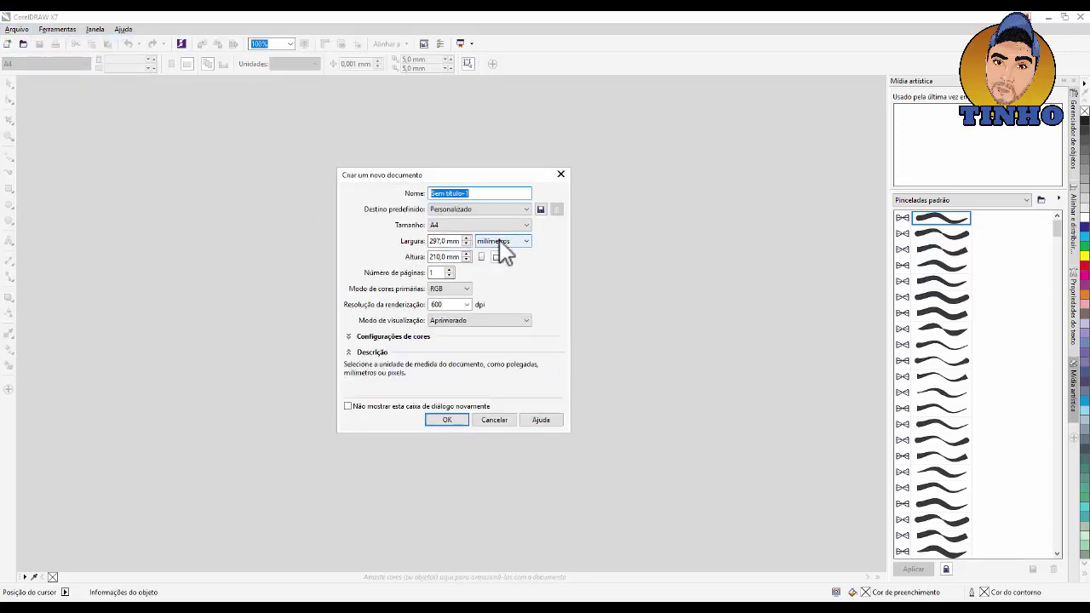
click(525, 241)
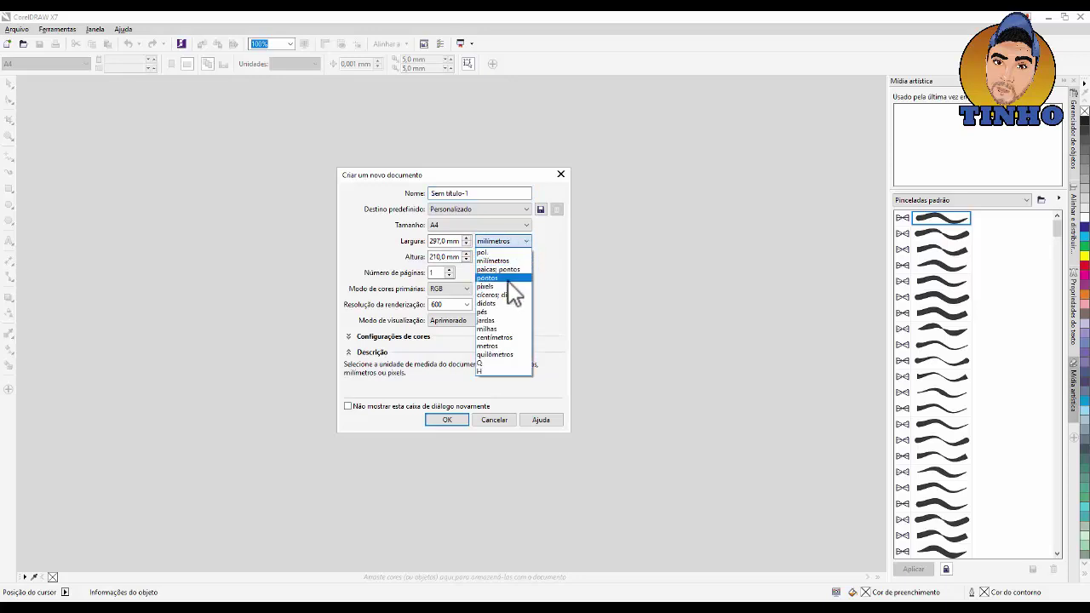
click(514, 328)
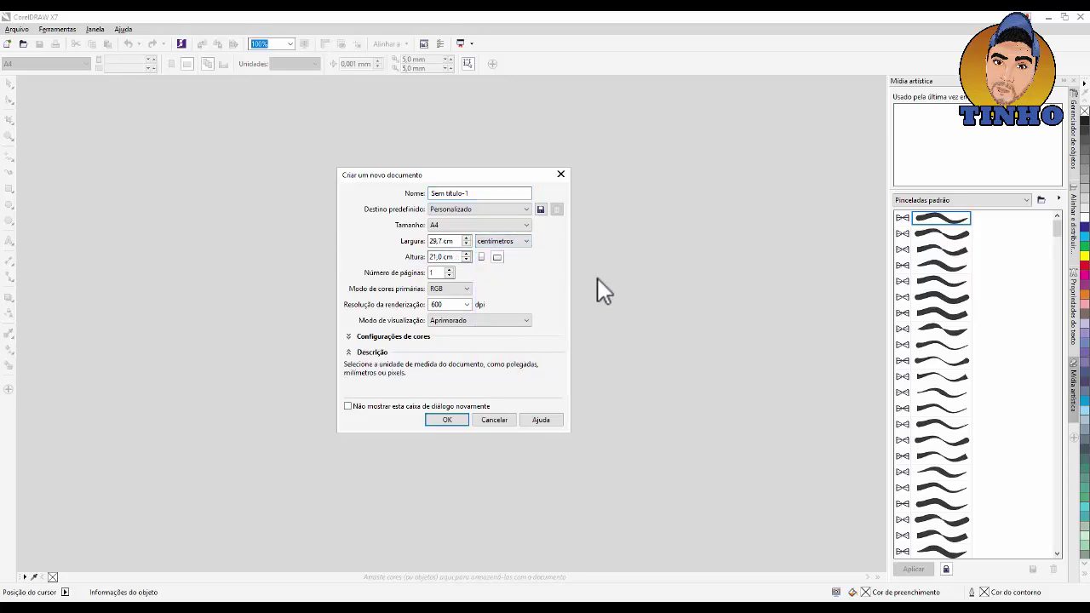
double_click(442, 241)
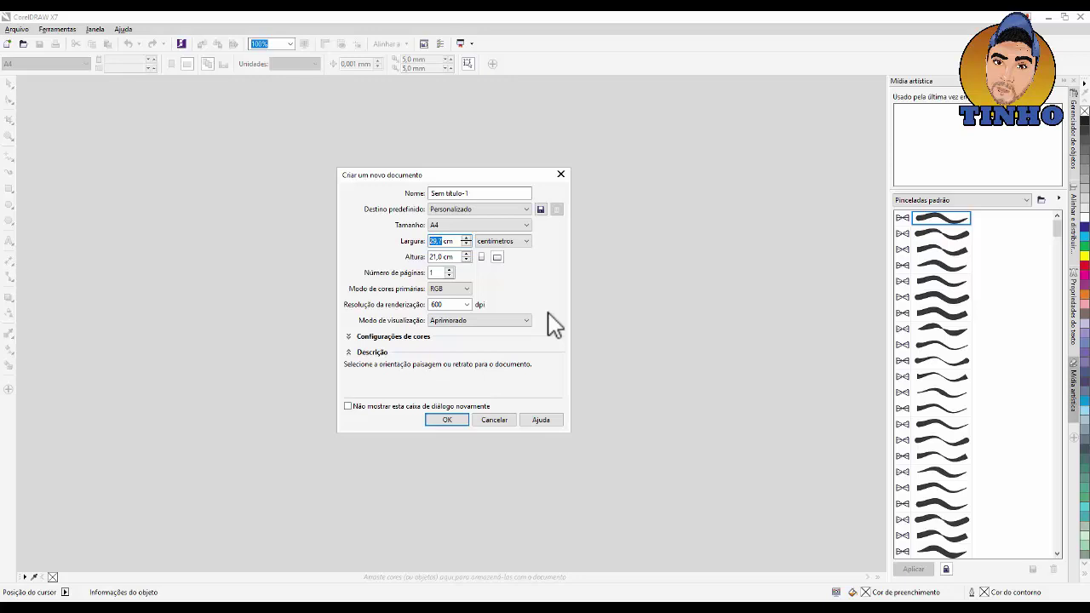
text(3)
double_click(438, 256)
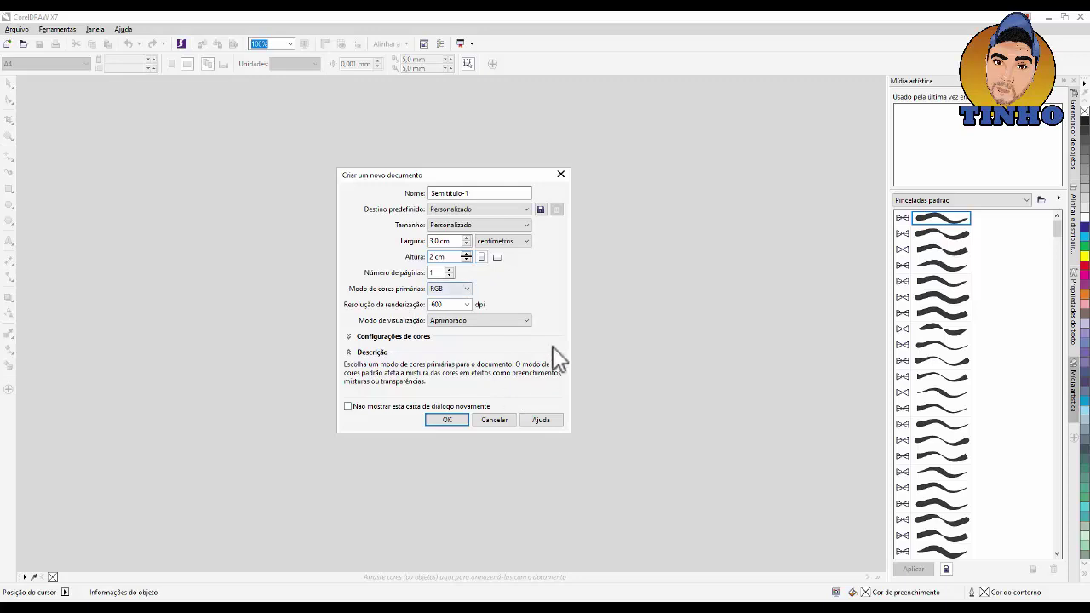
click(444, 419)
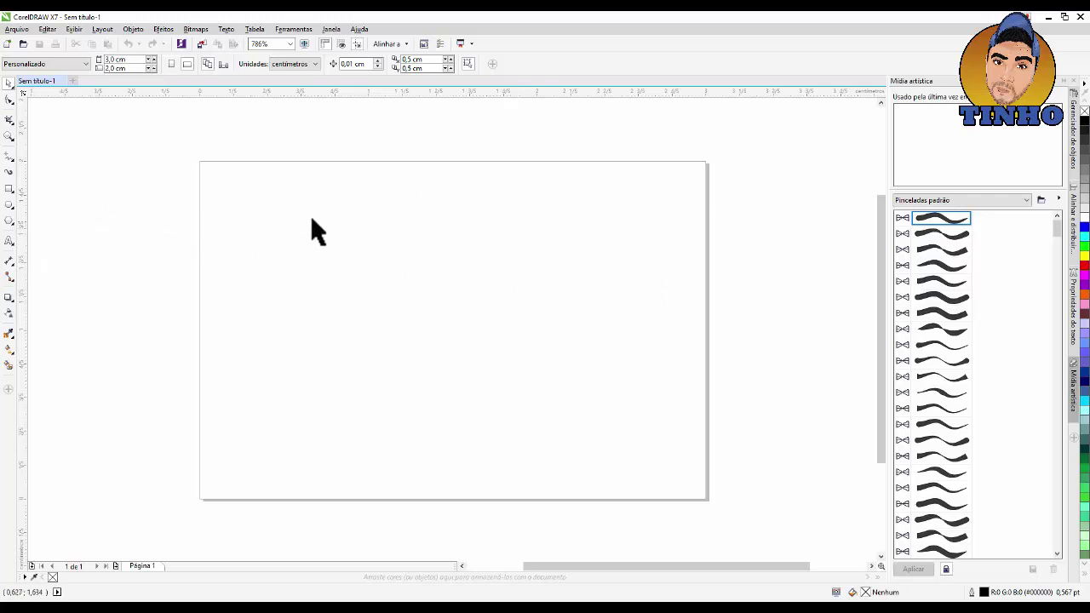
- Draw a page-sized rectangle and stretch both its sides outward to a total width of about 3.9 cm
double_click(7, 190)
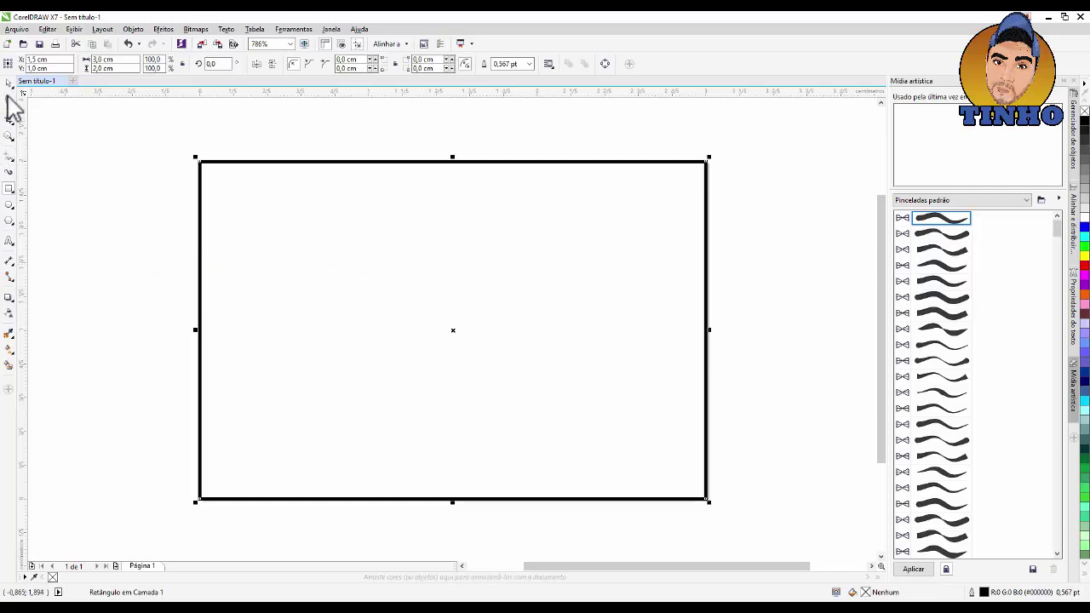
click(9, 85)
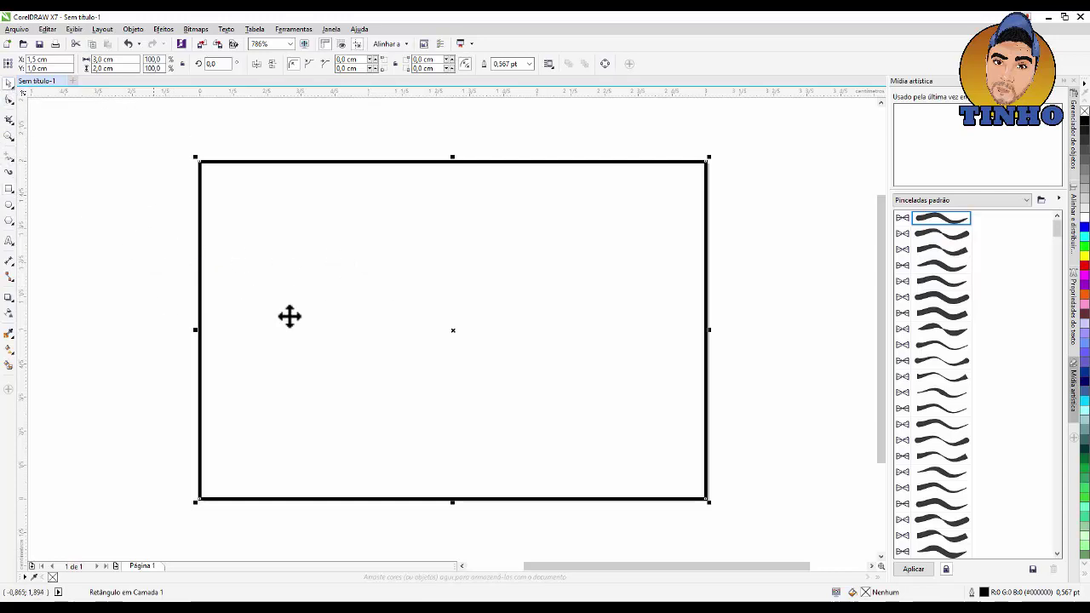
drag(195, 330, 111, 334)
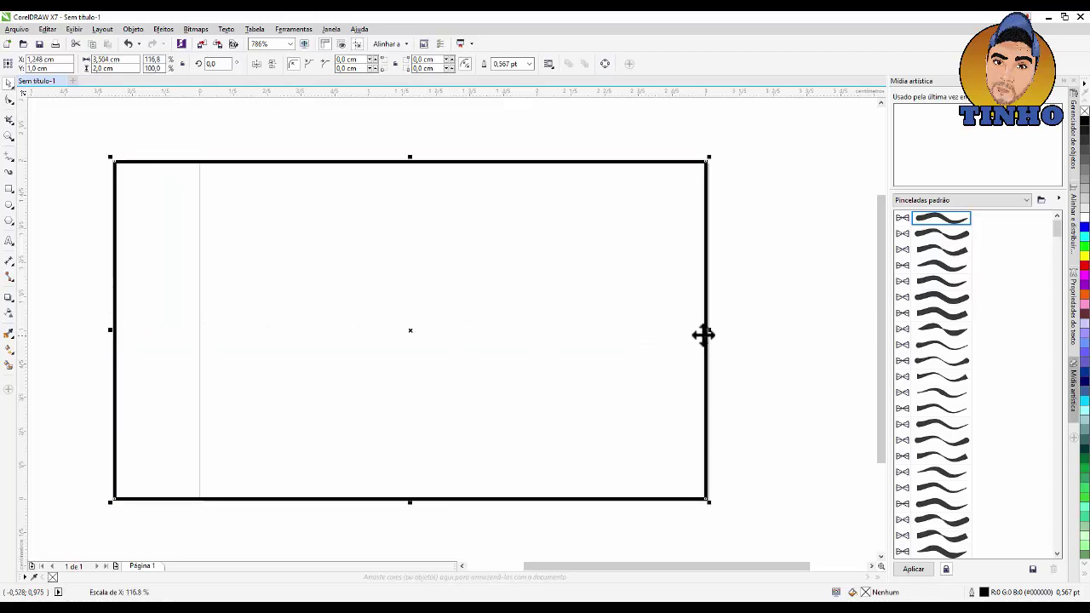
drag(710, 333, 773, 326)
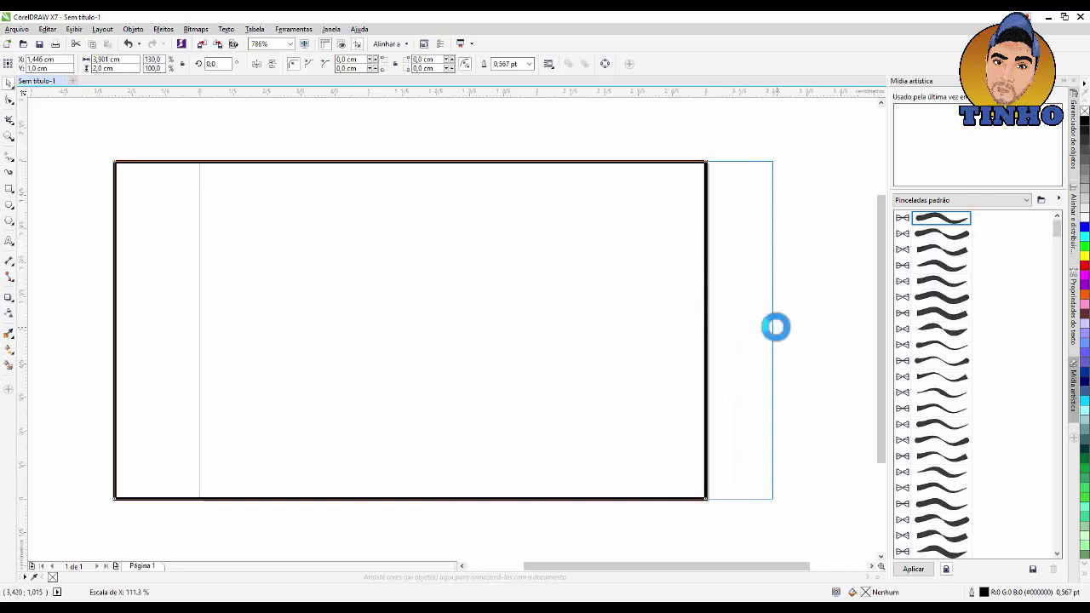
click(337, 137)
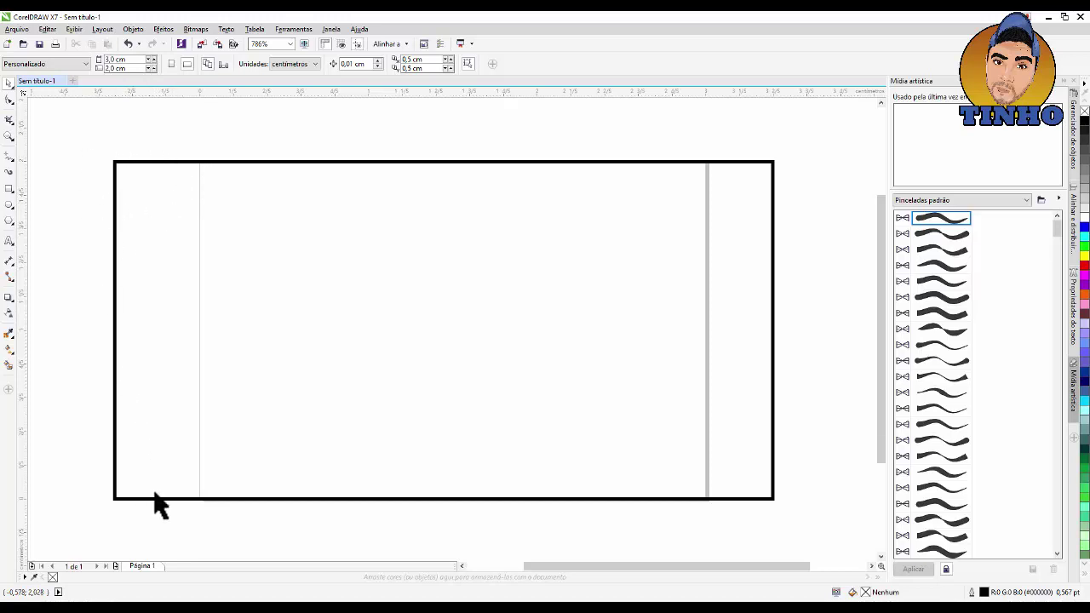
- Draw a circle about 0.5 cm in diameter and centre it on the rectangle's upper-left corner
click(9, 206)
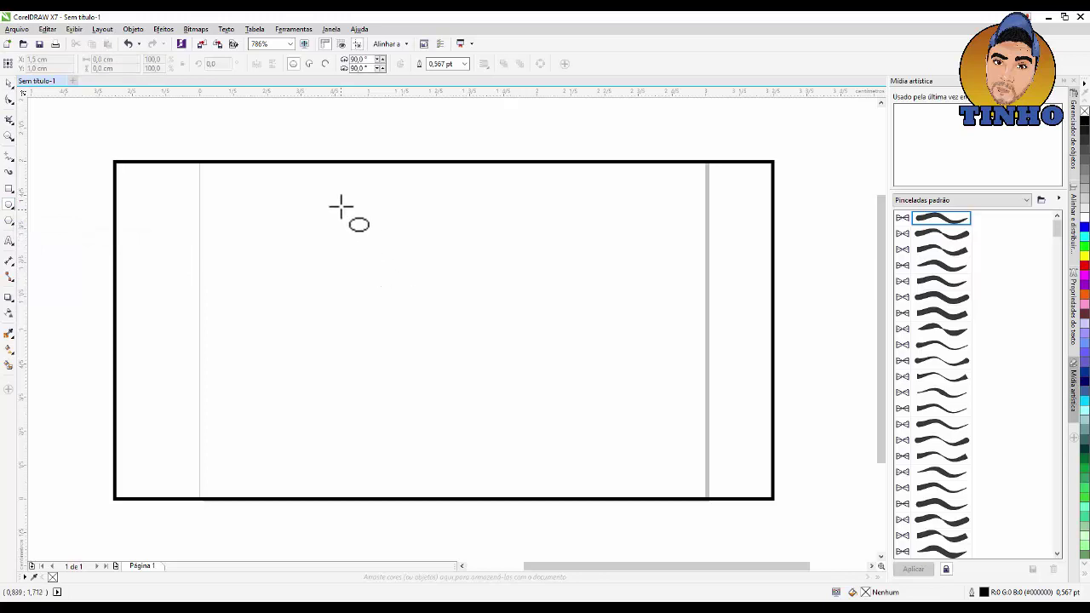
drag(339, 210, 425, 287)
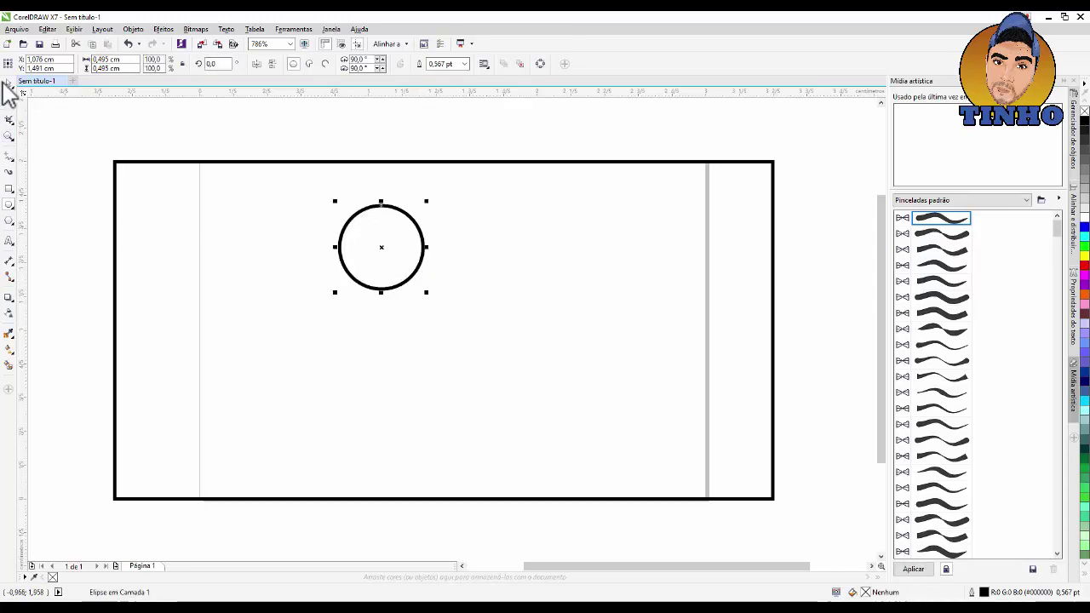
click(7, 83)
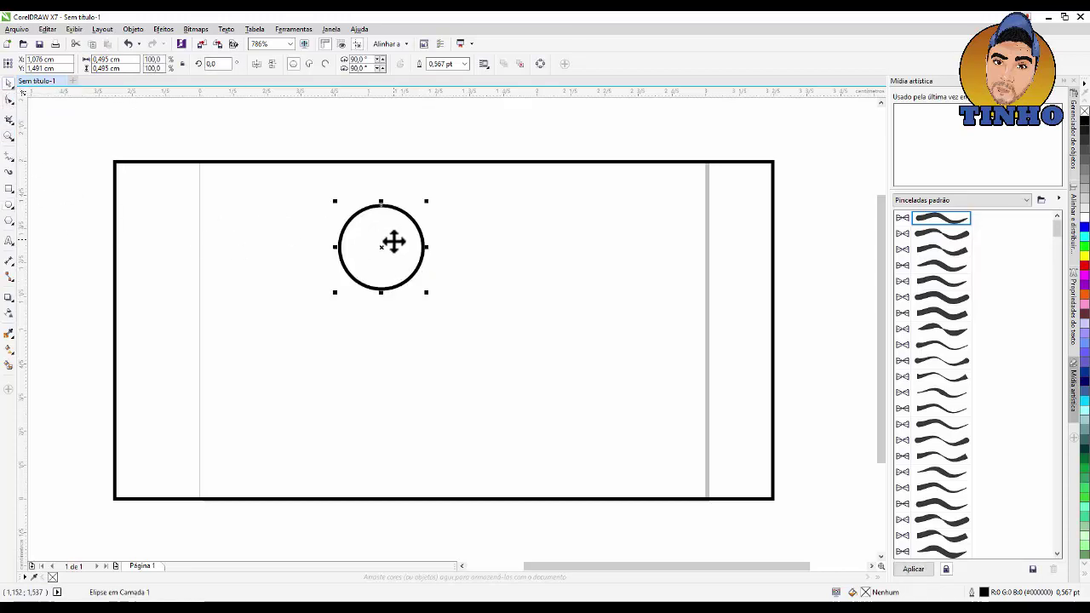
drag(393, 242, 116, 161)
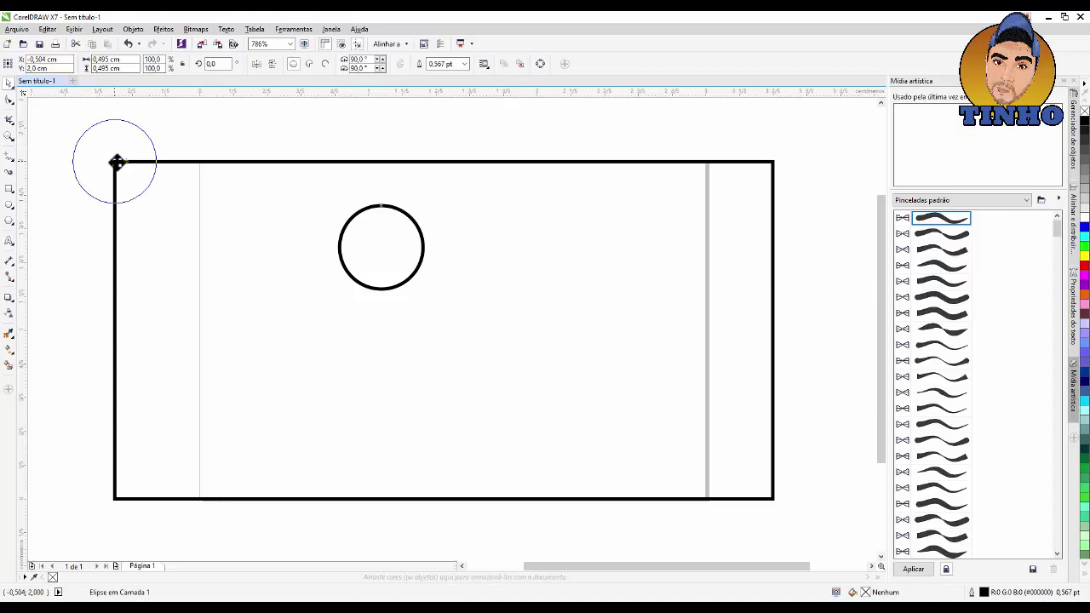
drag(117, 161, 115, 162)
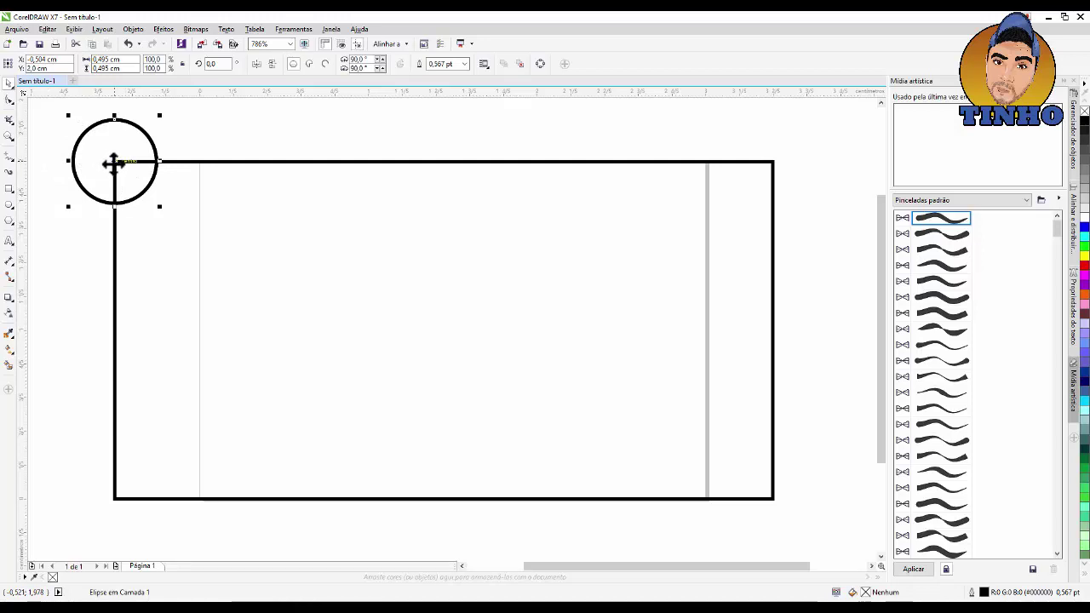
- Copy the circle to the rectangle's lower-left corner, and copy both circles to the two right-hand corners
drag(113, 162, 115, 499)
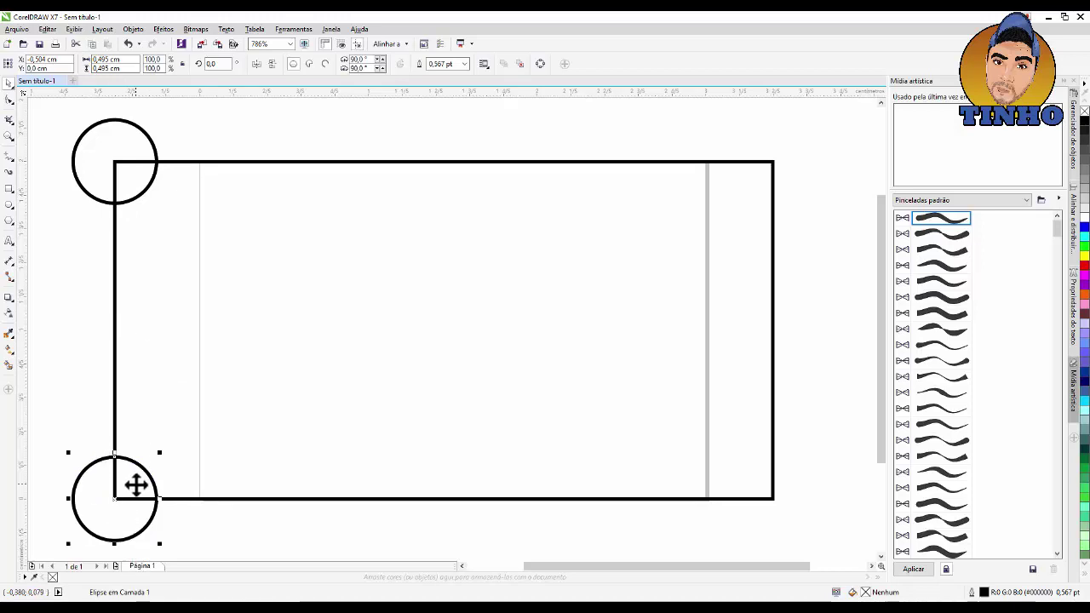
shift+click(88, 127)
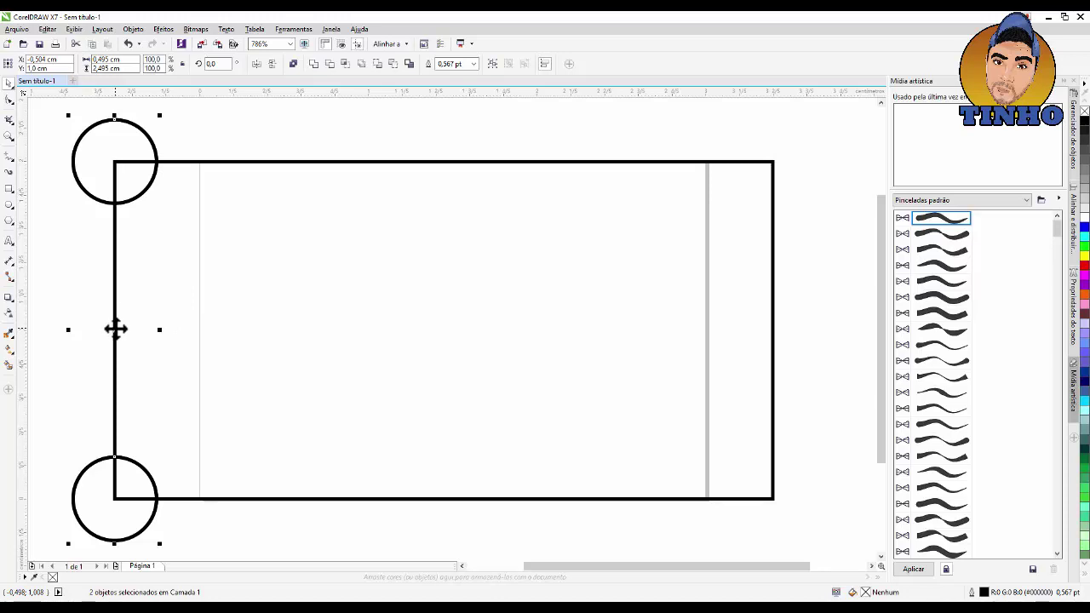
drag(116, 330, 771, 301)
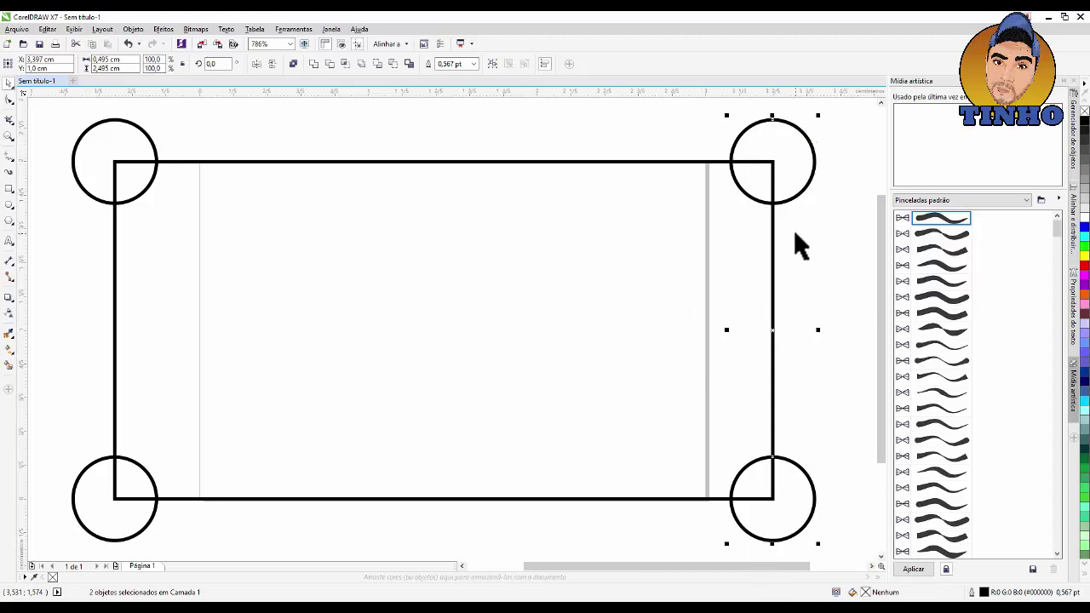
- Group the four corner circles into a single object
click(119, 124)
shift+click(119, 126)
shift+click(111, 458)
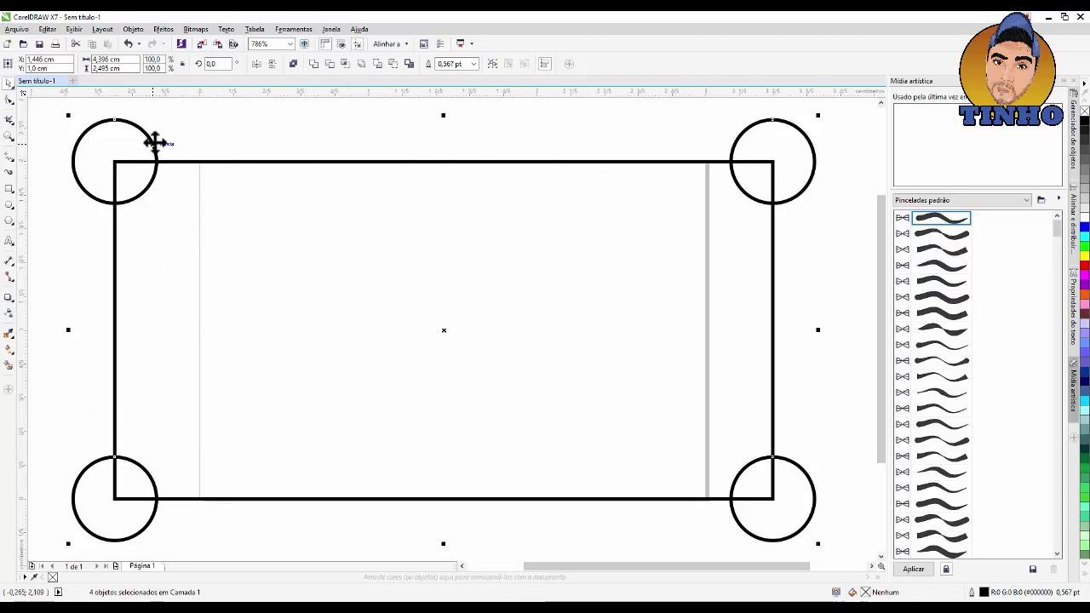
drag(153, 141, 152, 143)
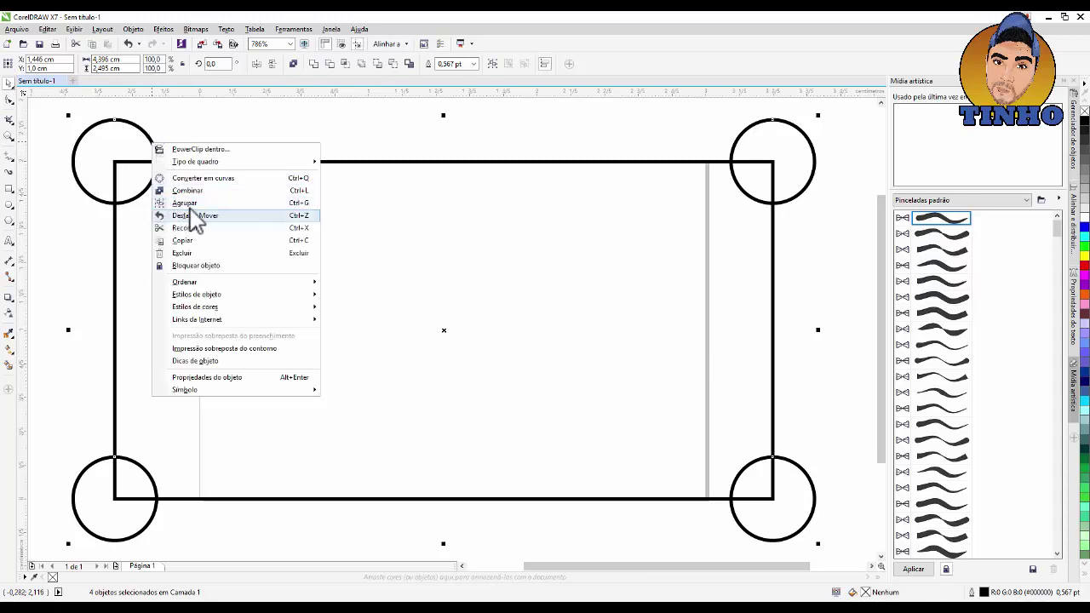
click(184, 203)
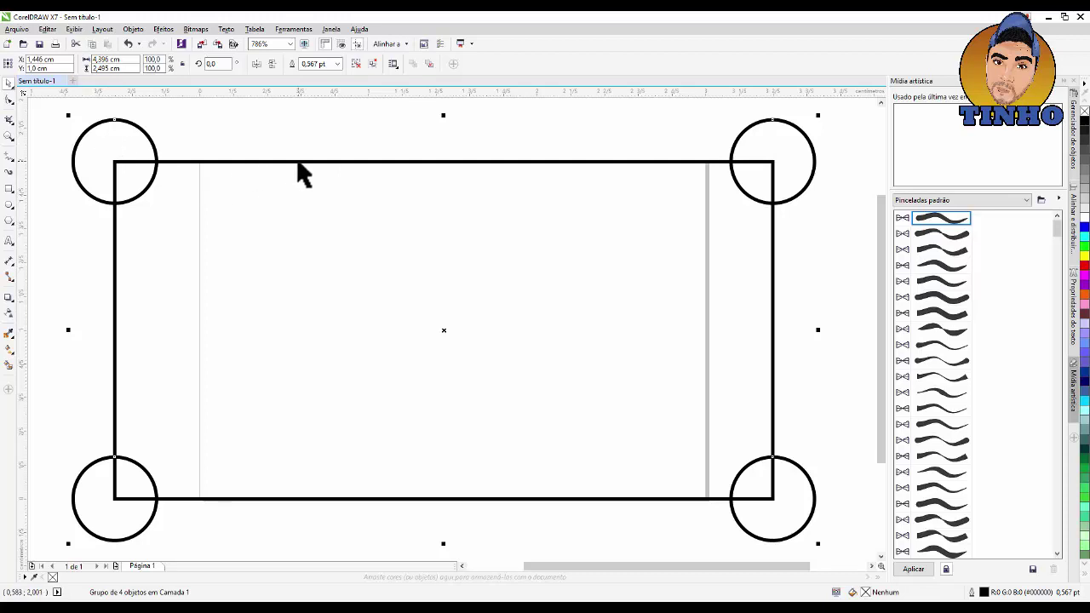
- Trim the rectangle's corners with the grouped circles and delete the circle group
key(ctrl+u)
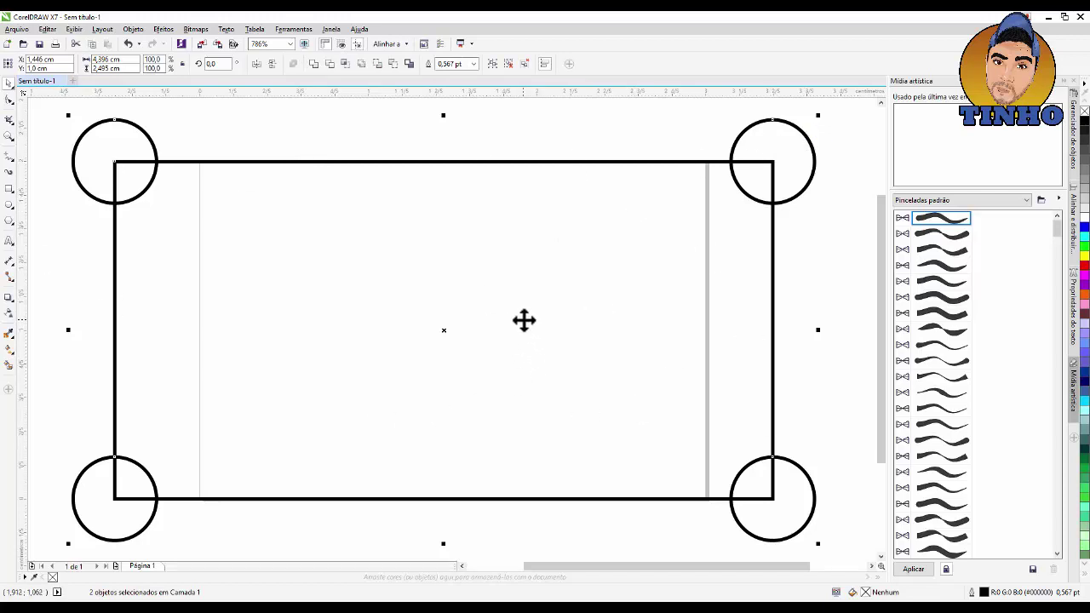
click(330, 66)
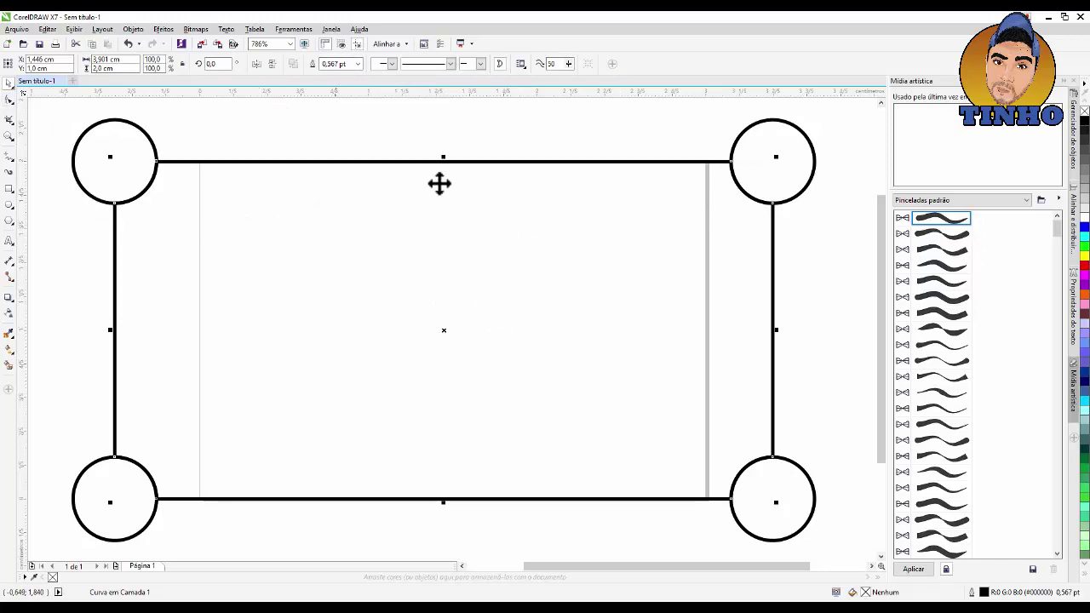
click(125, 124)
drag(154, 138, 251, 141)
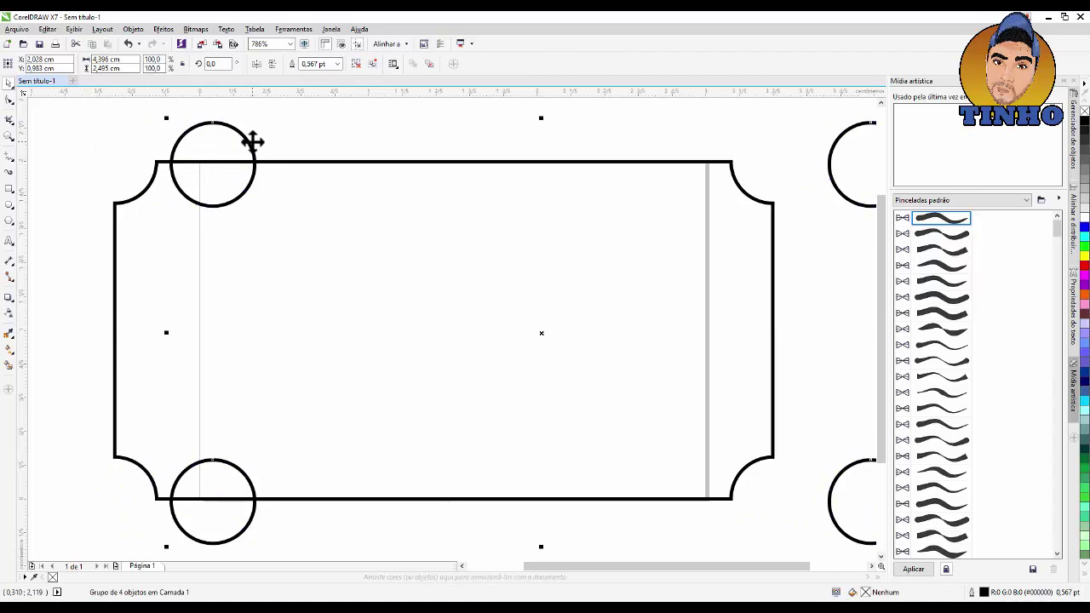
key(Delete)
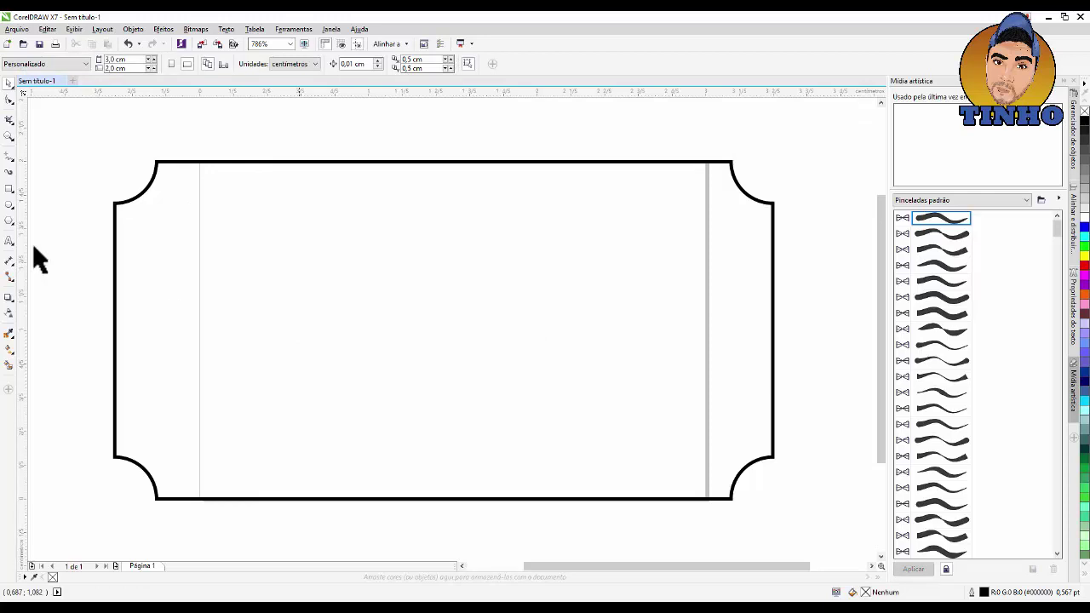
- Draw an inner rectangle about 3.2 cm wide and 1.7 cm high inside the notched frame
click(11, 189)
mouse_move(172, 188)
mouse_down()
mouse_move(333, 336)
mouse_move(574, 433)
mouse_move(705, 463)
mouse_move(723, 476)
mouse_move(715, 472)
mouse_up()
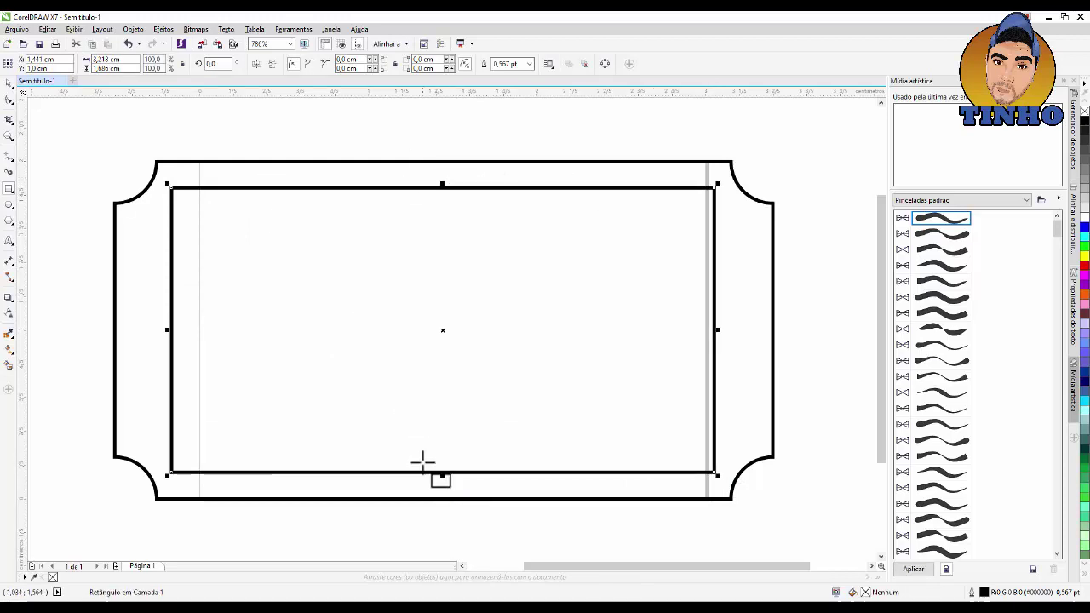
click(9, 84)
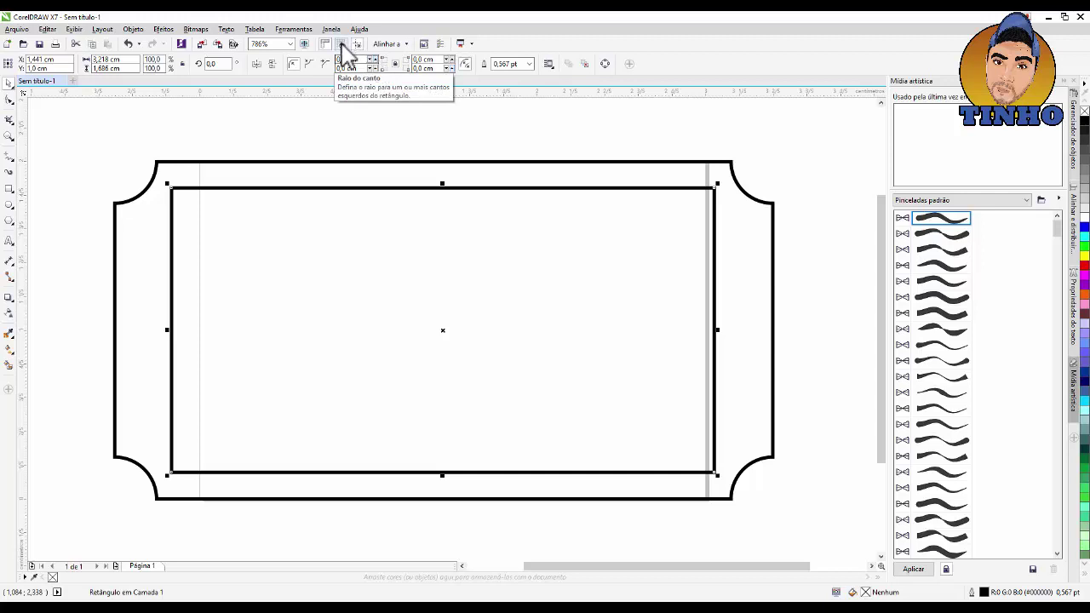
- Round all corners of the inner rectangle with a 0.3 cm radius
click(372, 58)
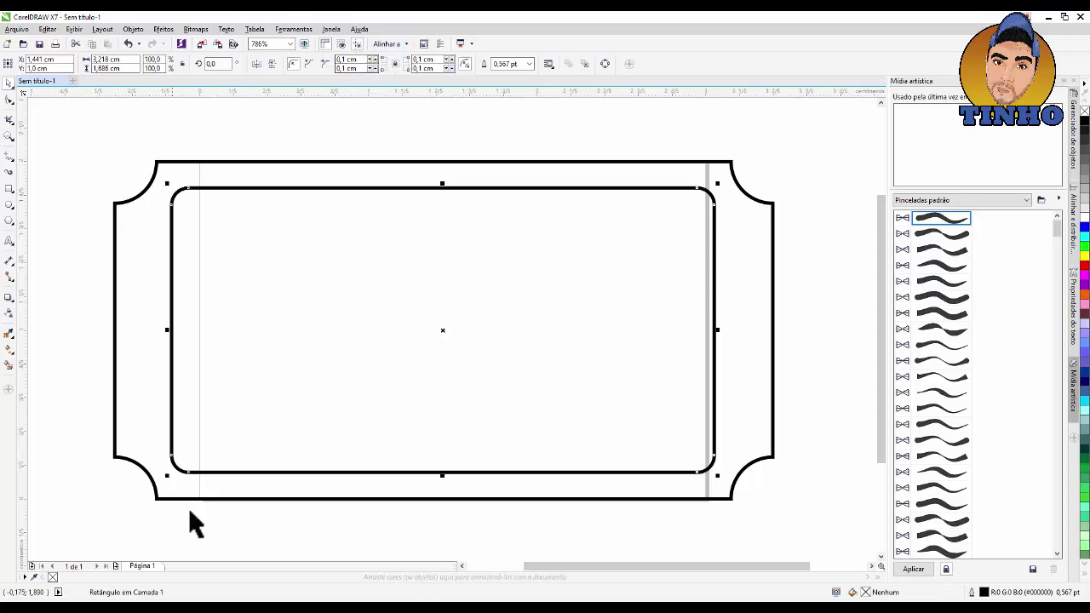
click(371, 58)
click(371, 58)
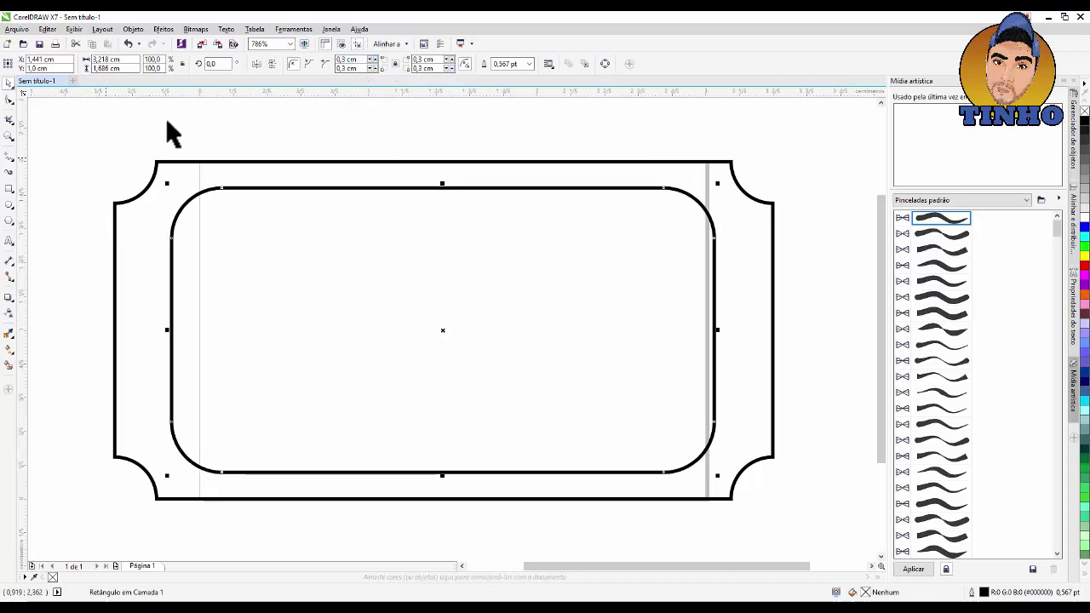
click(439, 132)
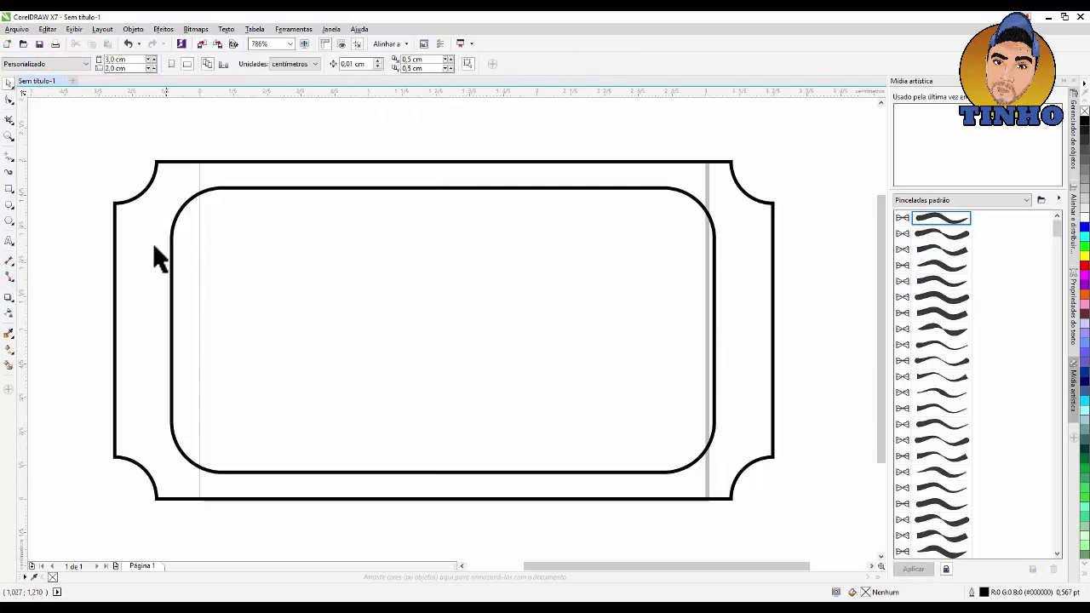
- Start an artistic text inside the inner frame and turn off the display of non-printing characters in the text options
click(10, 244)
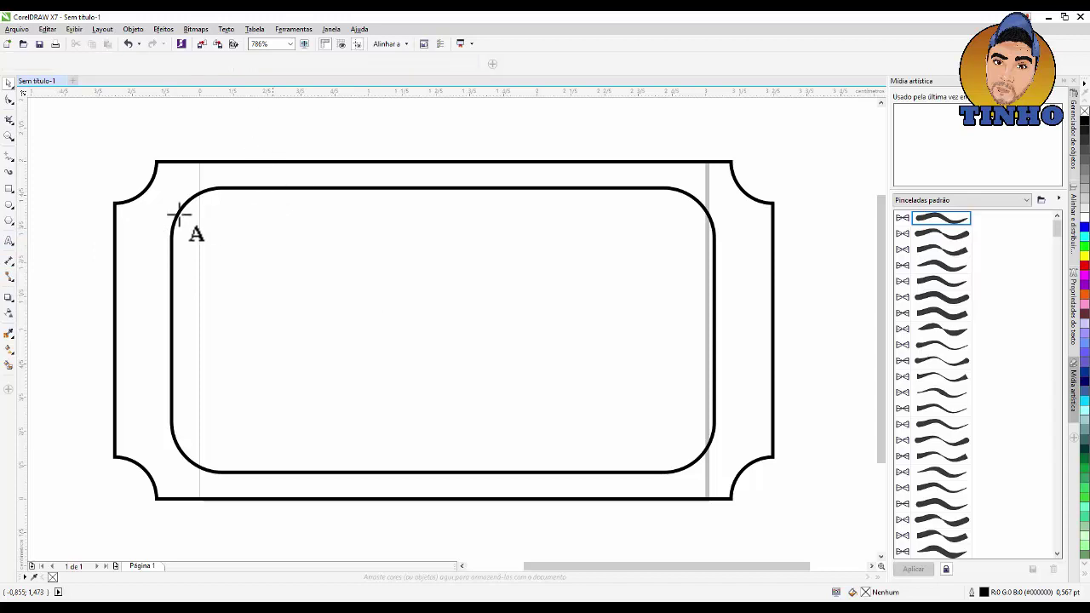
click(408, 286)
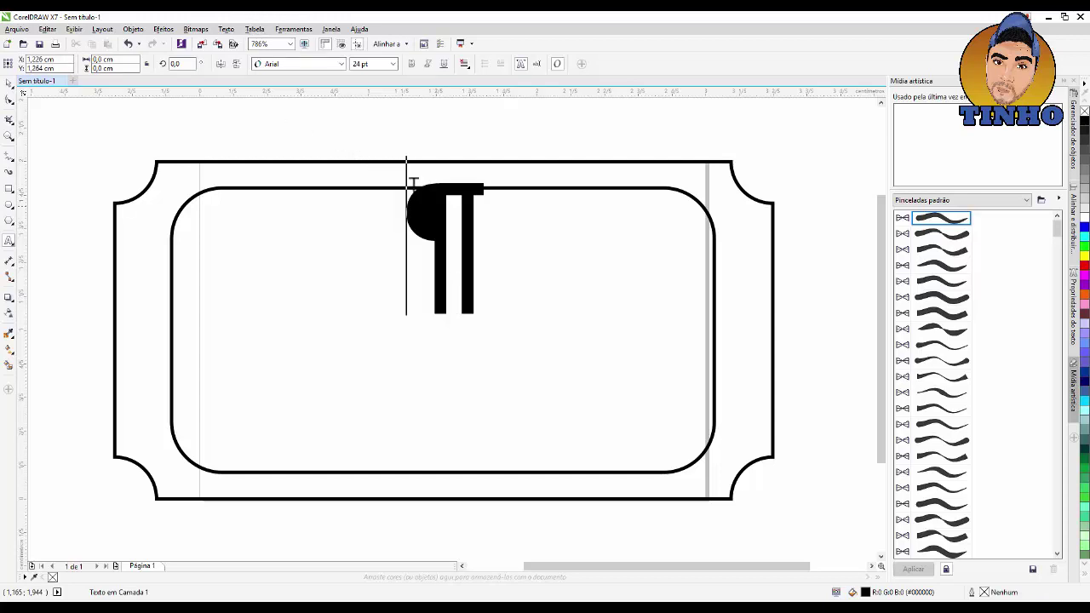
click(284, 33)
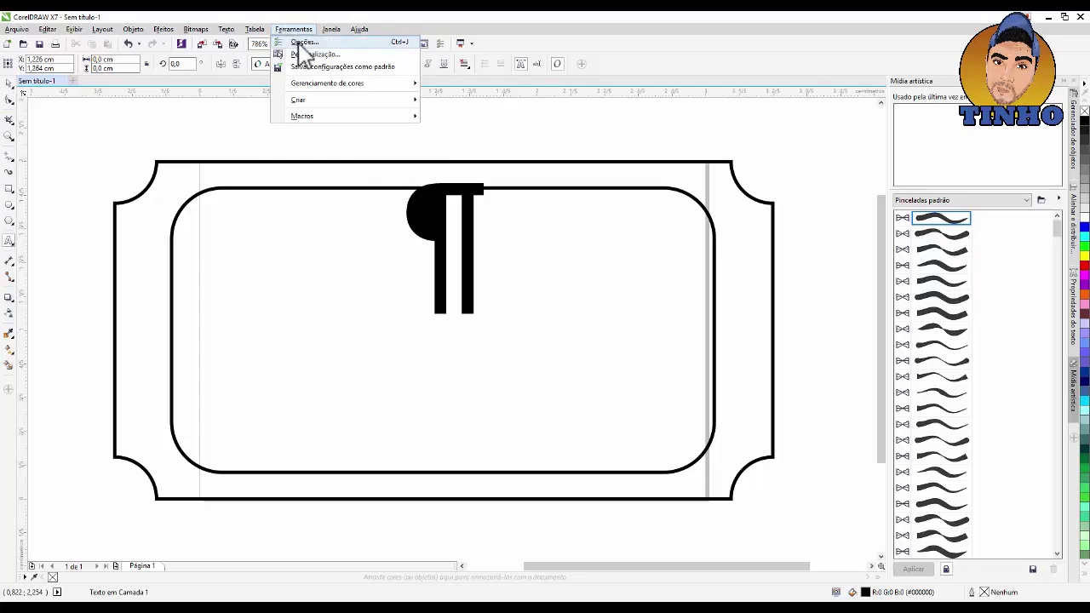
click(300, 46)
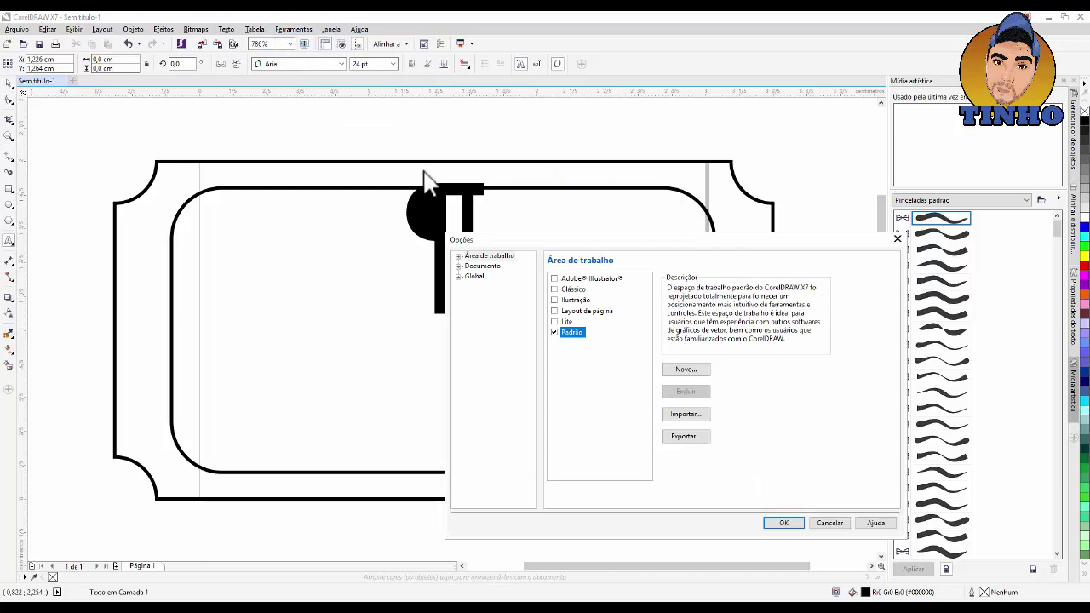
drag(581, 239, 621, 98)
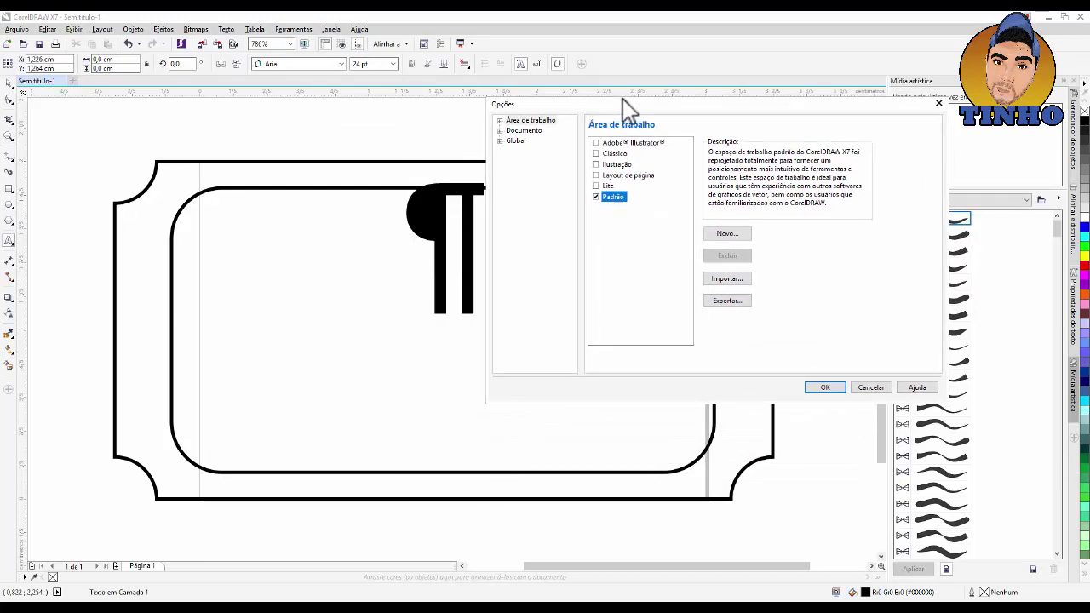
click(500, 122)
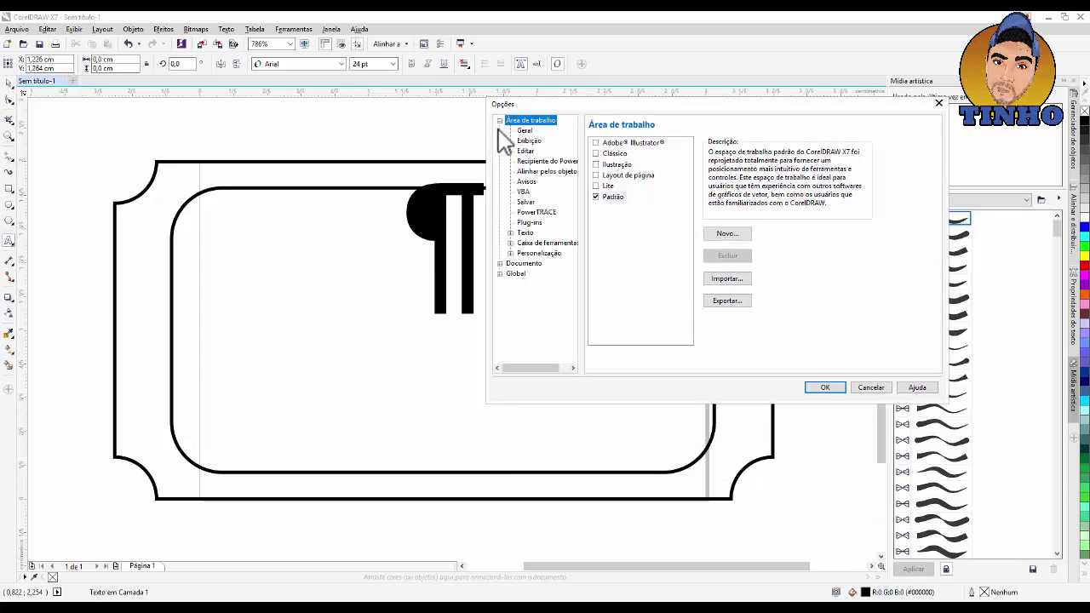
click(525, 233)
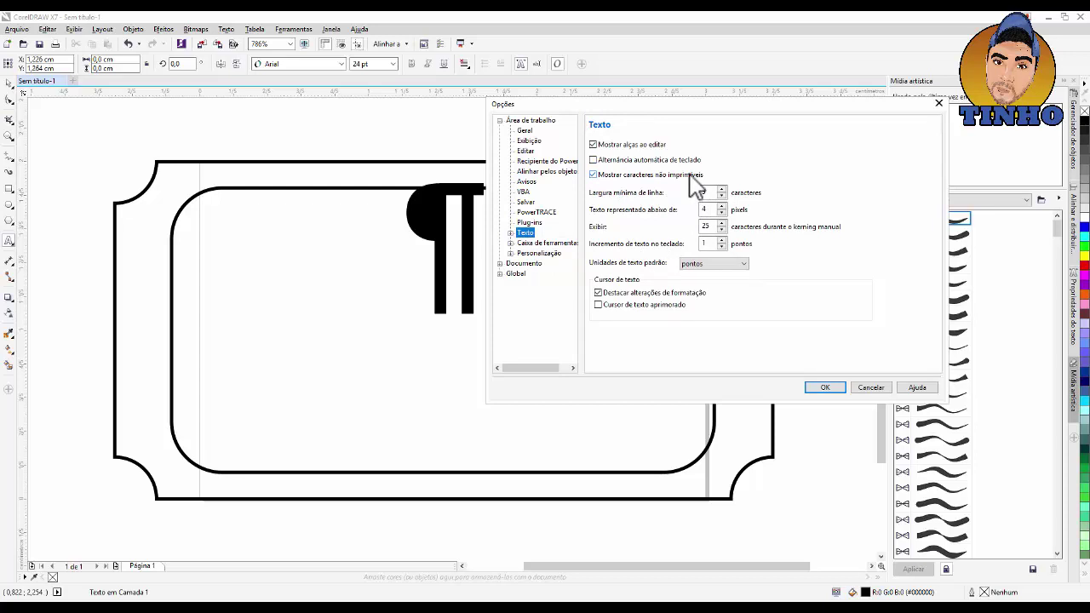
click(594, 175)
click(824, 388)
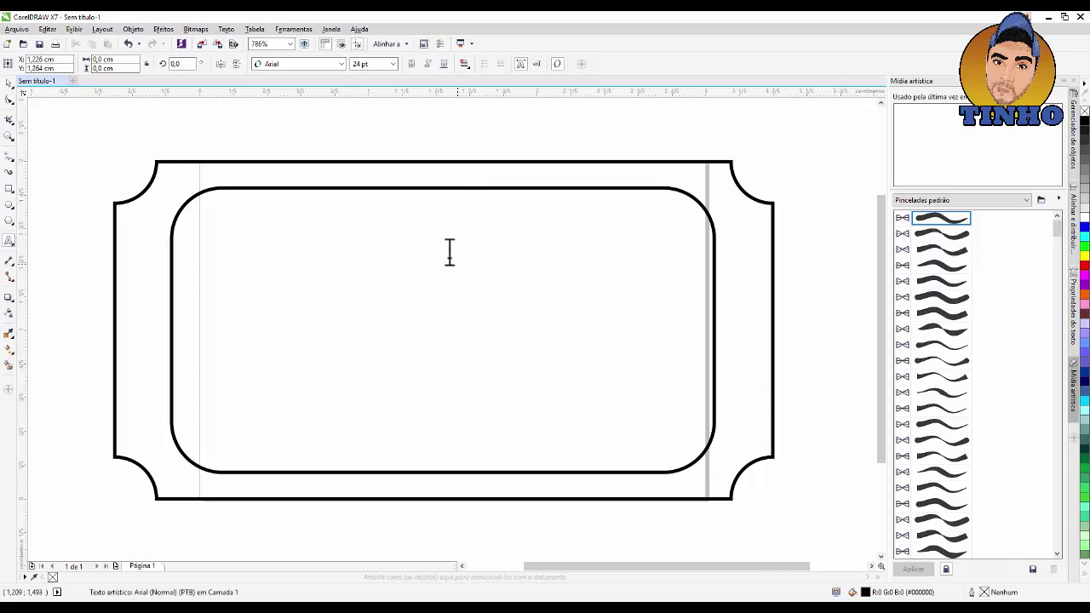
- Enter the text "Ticket" and move it into the upper half of the inner frame
click(433, 251)
text(Ticket)
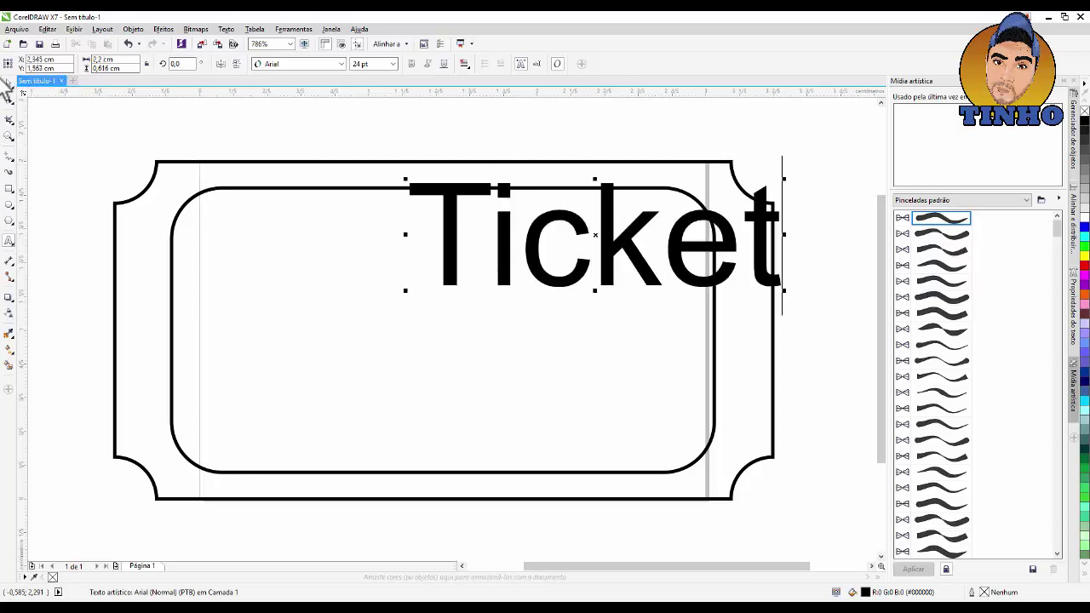
click(10, 85)
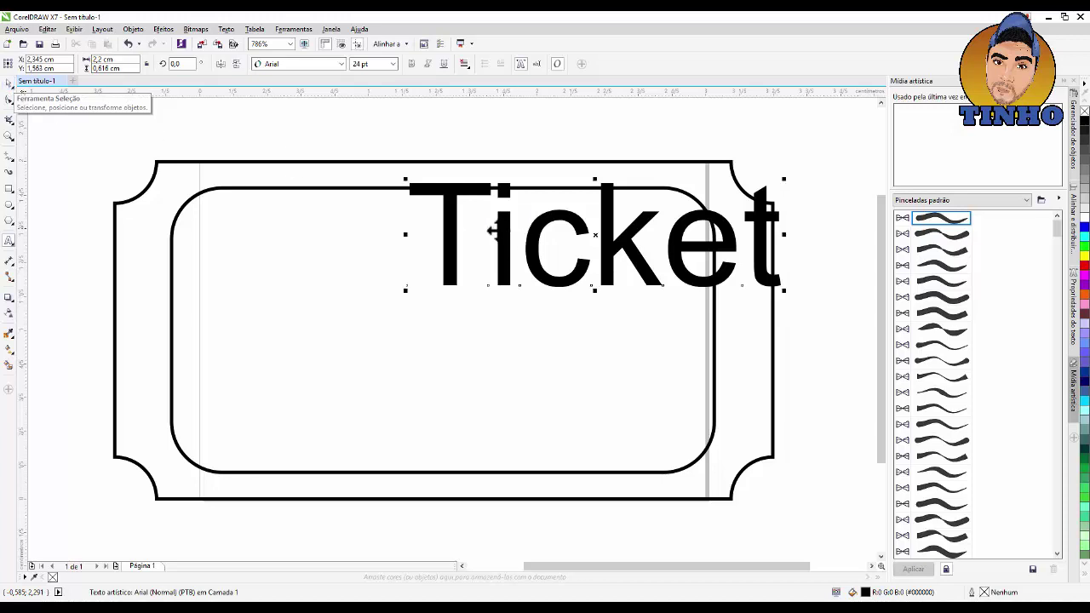
drag(484, 231, 353, 266)
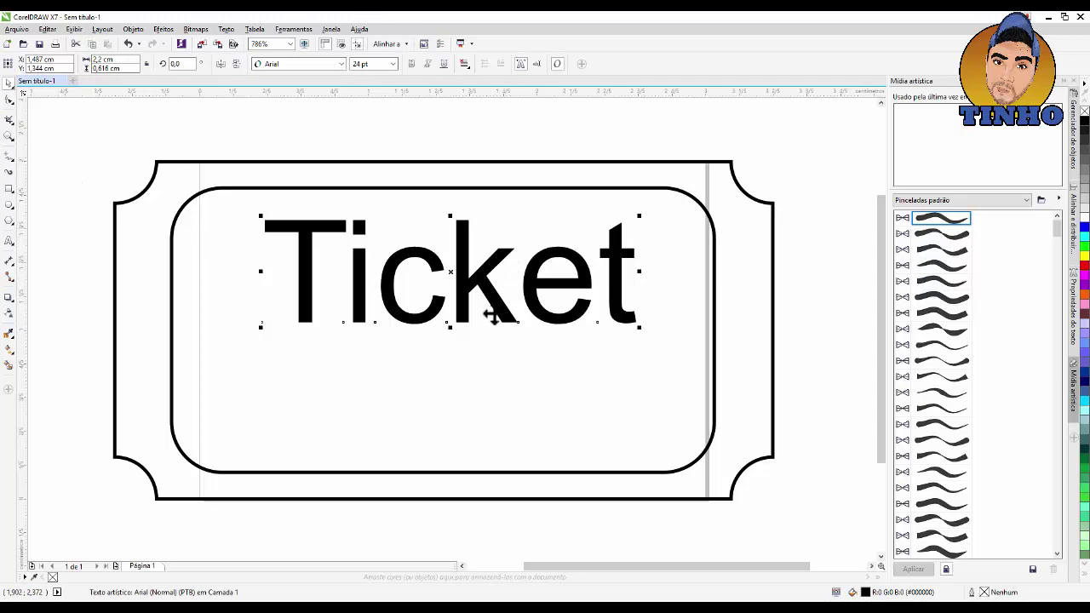
- Set the "Ticket" text's font to HVD Comic Serif Pro and recentre it in the upper half of the inner frame
click(328, 65)
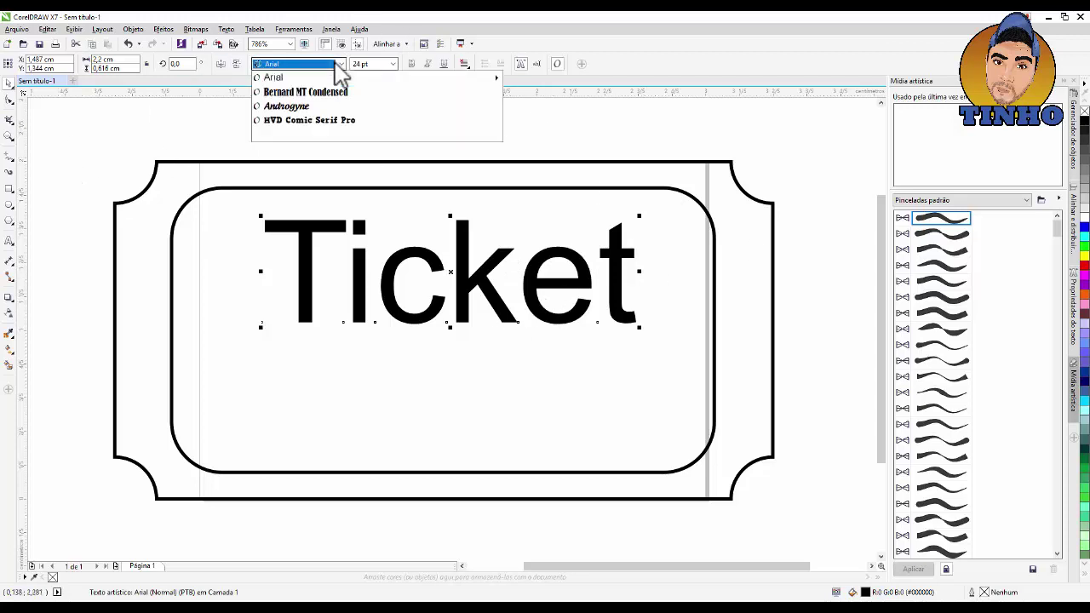
click(327, 122)
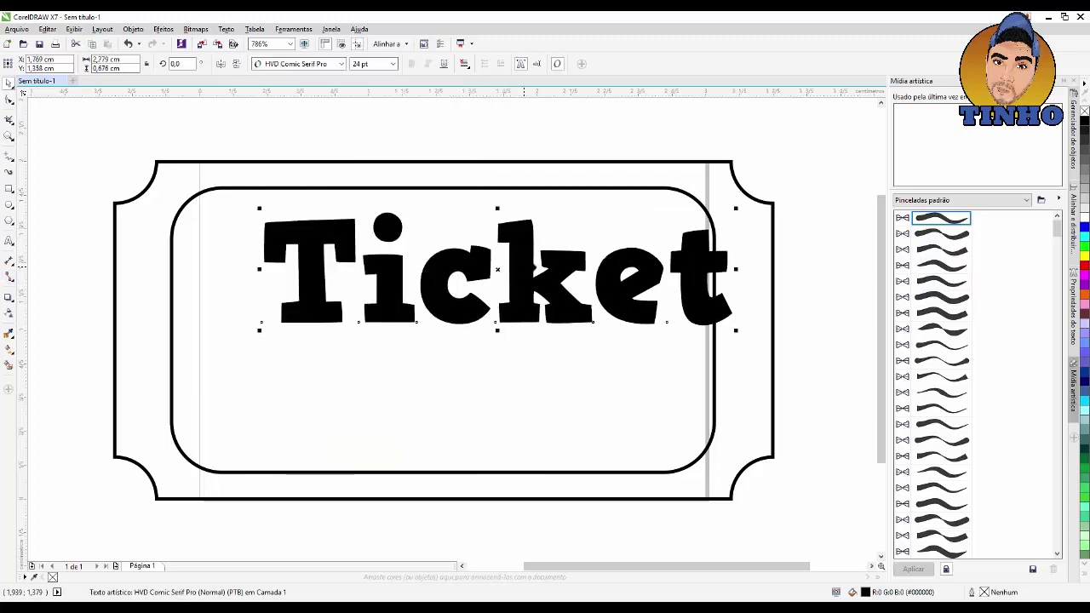
drag(524, 267, 473, 268)
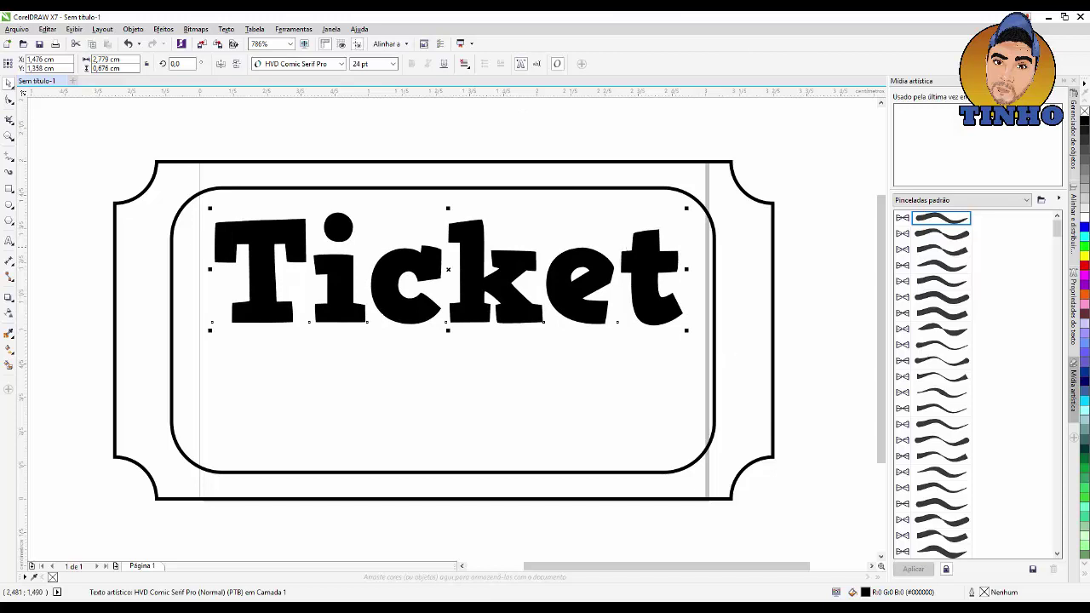
drag(664, 298, 661, 293)
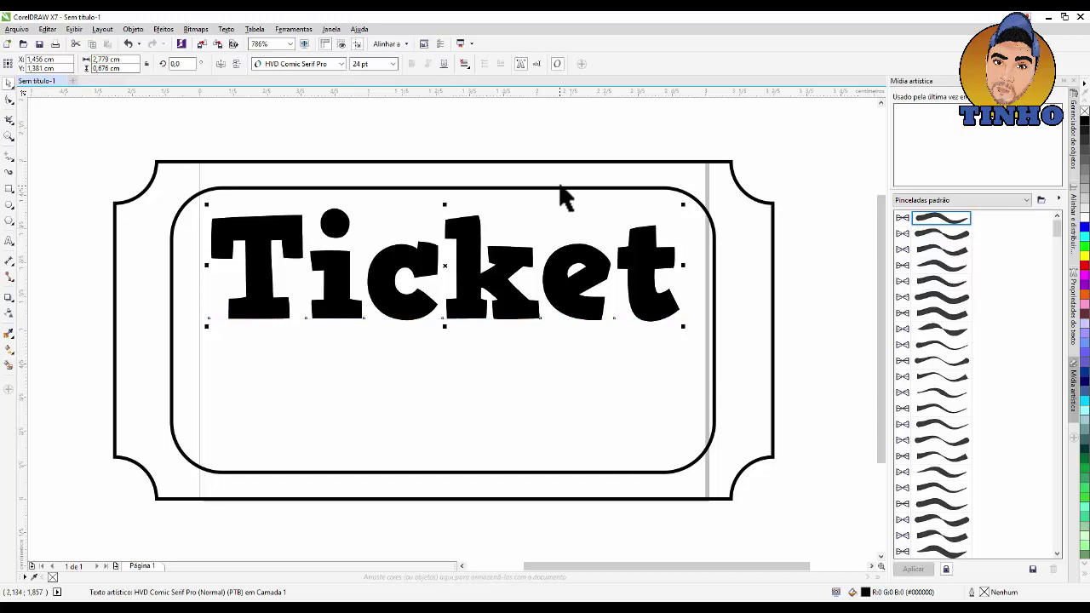
- Duplicate the "Ticket" text directly below the original and replace the copy's wording with "Alimentação"
drag(482, 255, 470, 385)
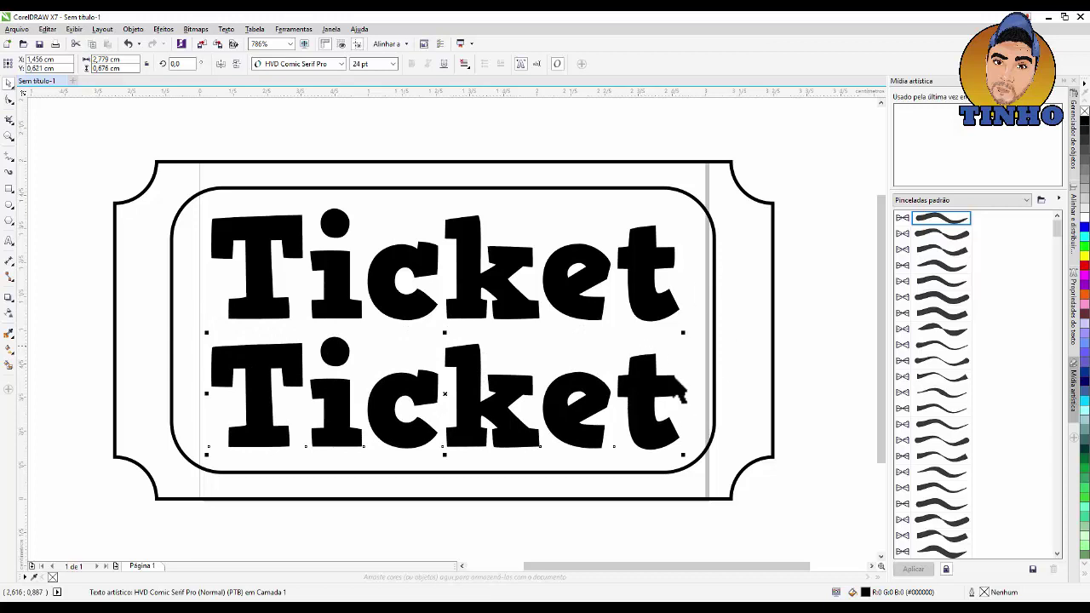
double_click(673, 374)
drag(675, 375, 212, 393)
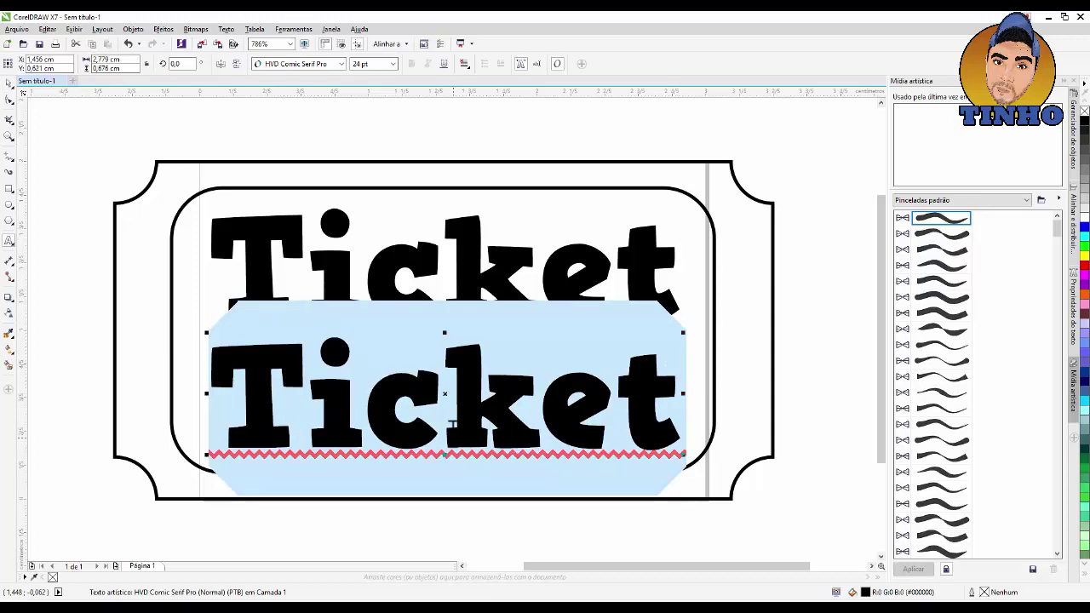
text(aliu)
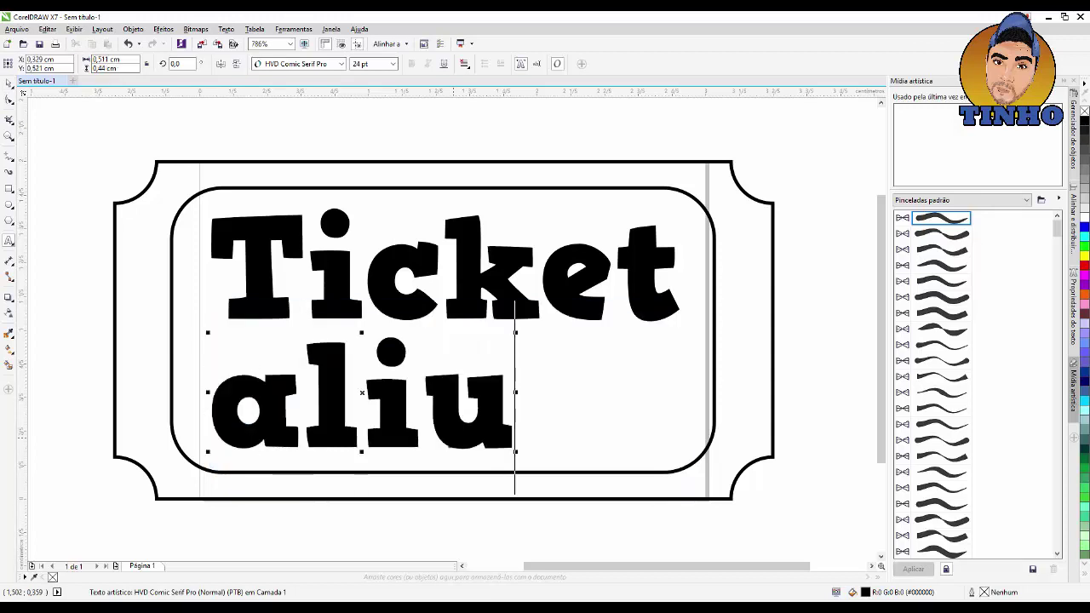
key(BackSpace)
key(BackSpace)
key(BackSpace)
key(BackSpace)
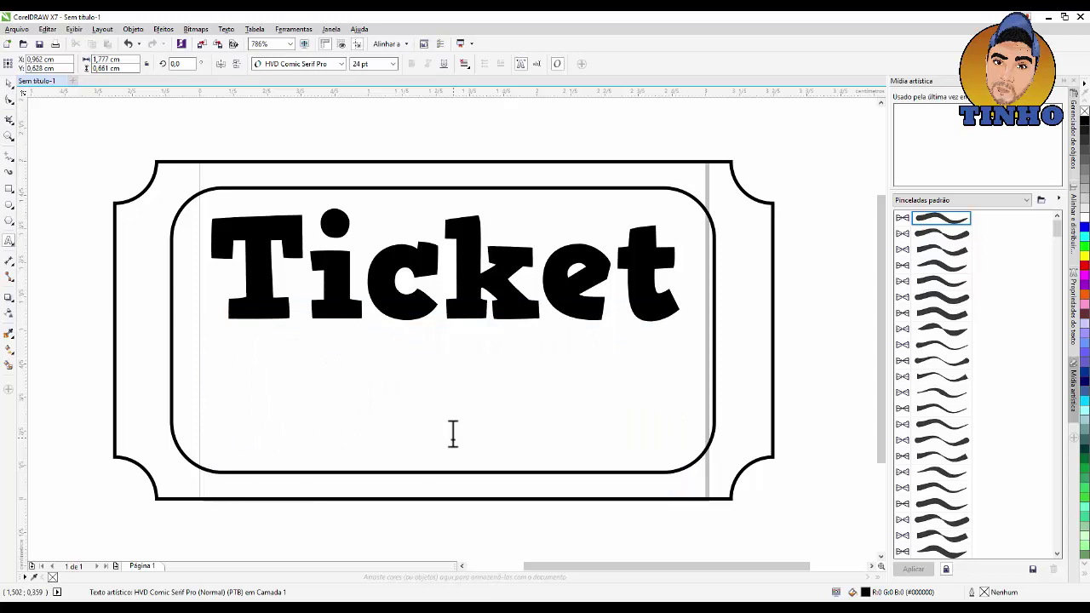
text(Alimre)
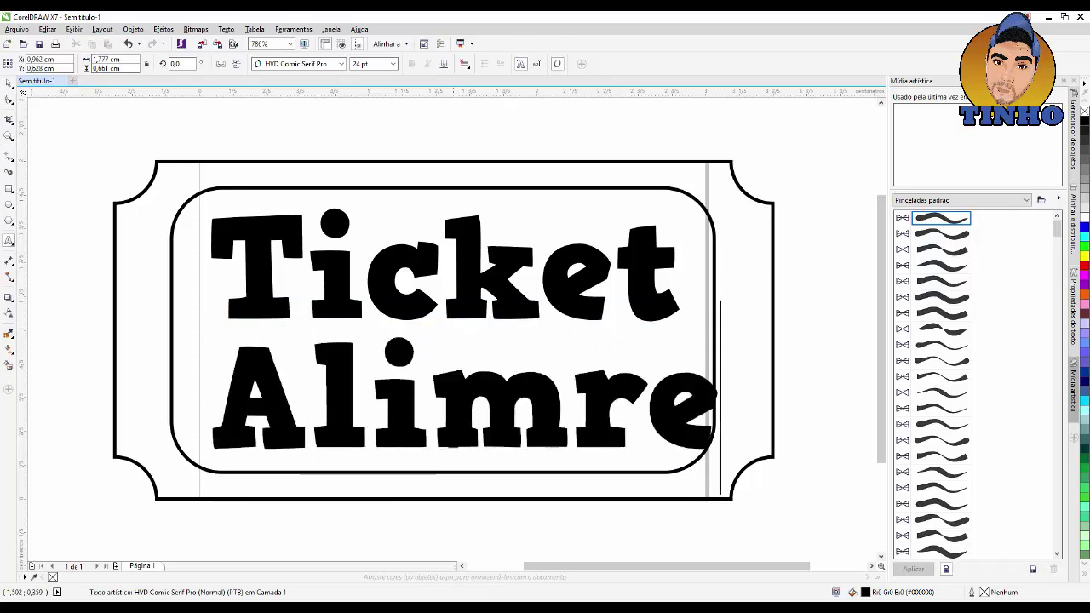
key(BackSpace)
key(BackSpace)
text(en)
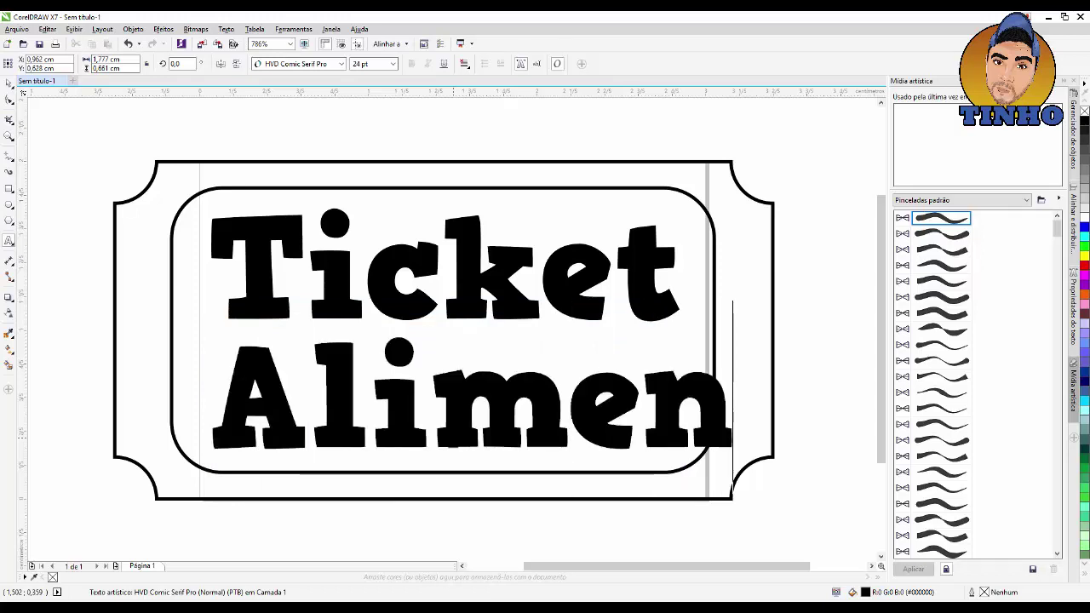
text(tação)
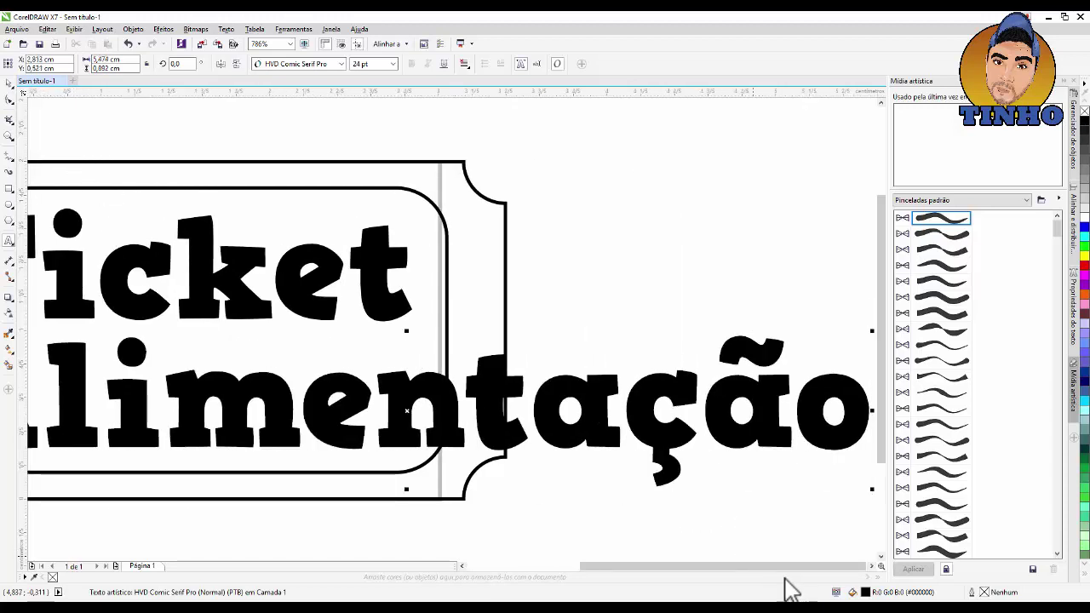
- Scale the "Alimentação" text down to about 3 cm wide and centre it below "Ticket" inside the inner frame
drag(781, 567, 769, 565)
click(10, 99)
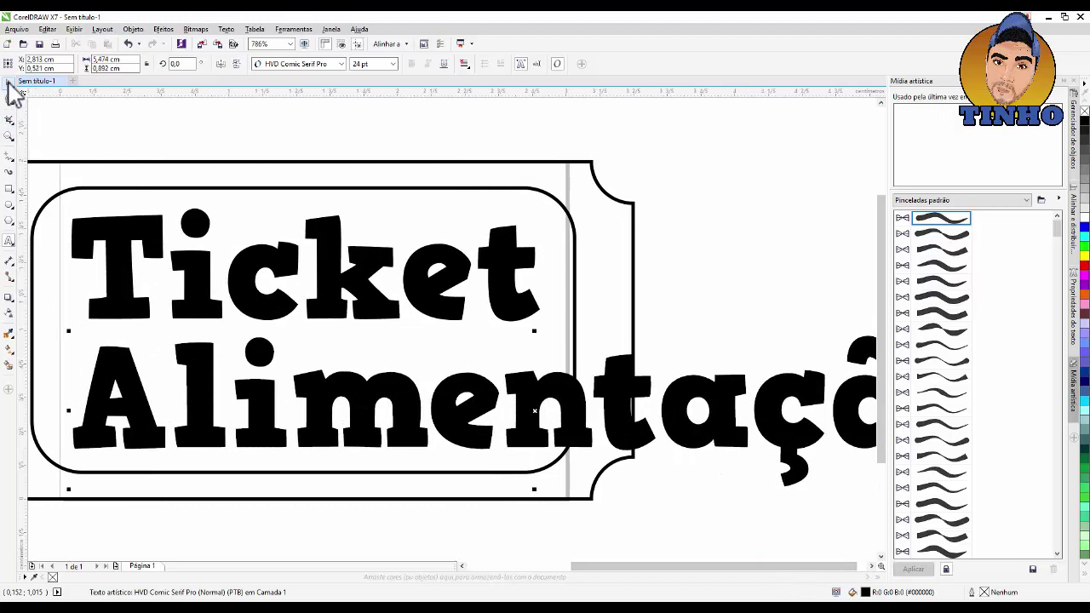
drag(68, 332, 488, 398)
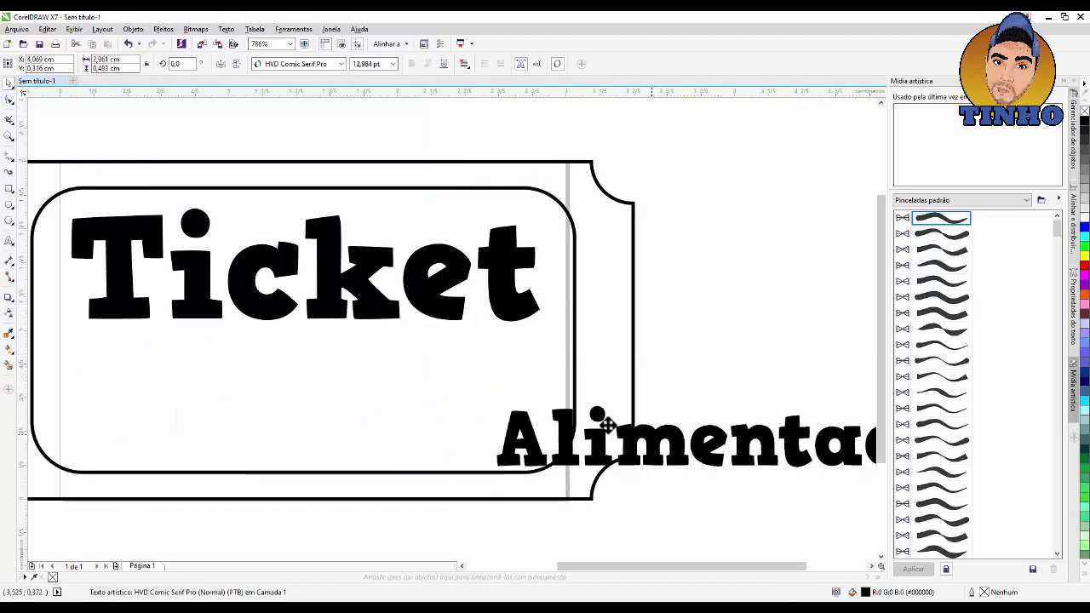
drag(601, 418, 153, 387)
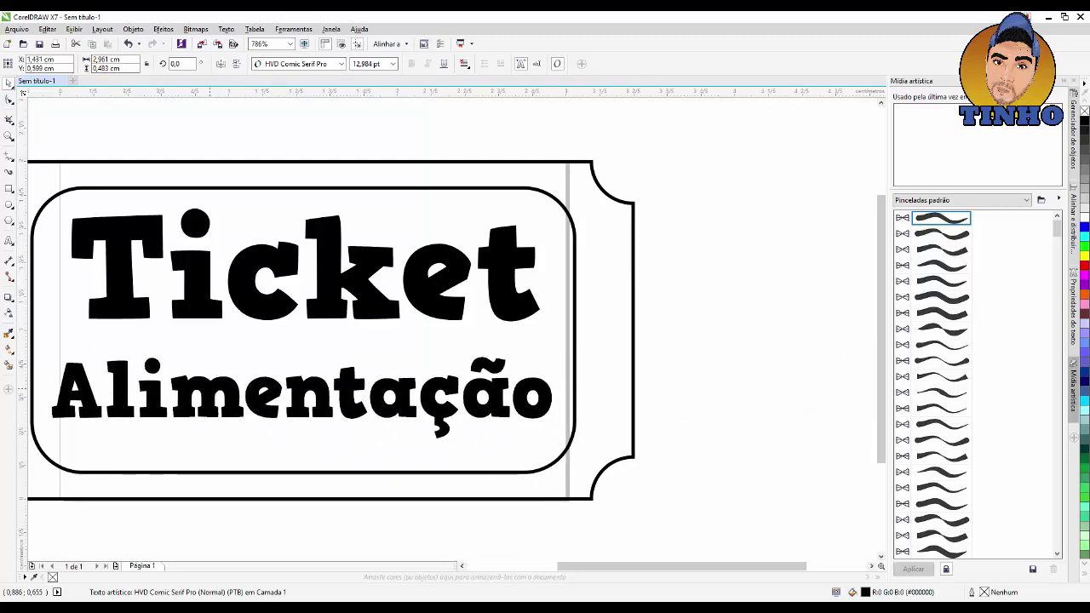
drag(753, 569, 706, 565)
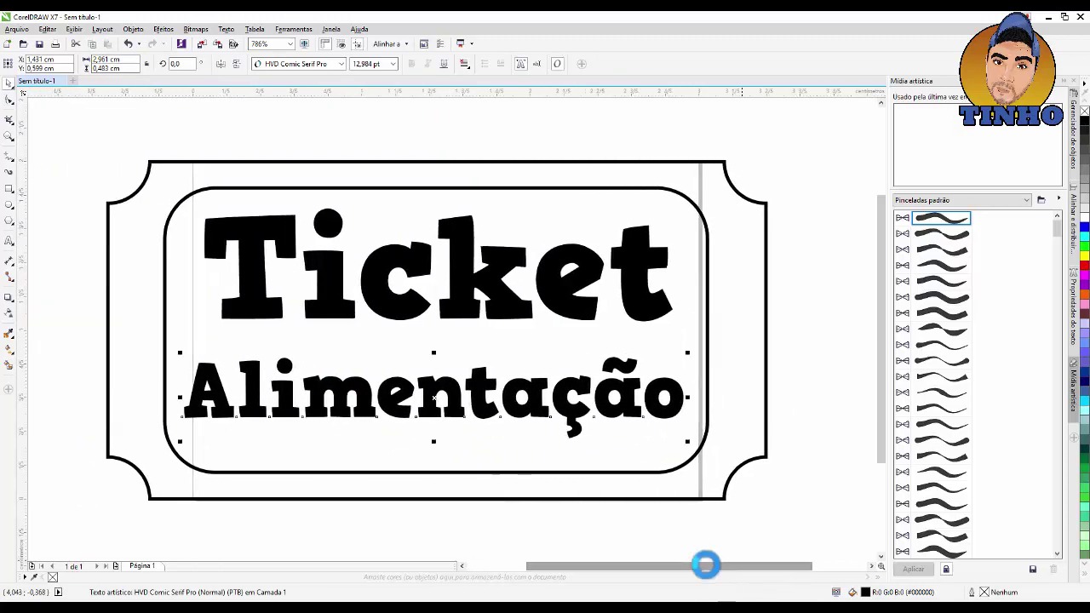
click(168, 103)
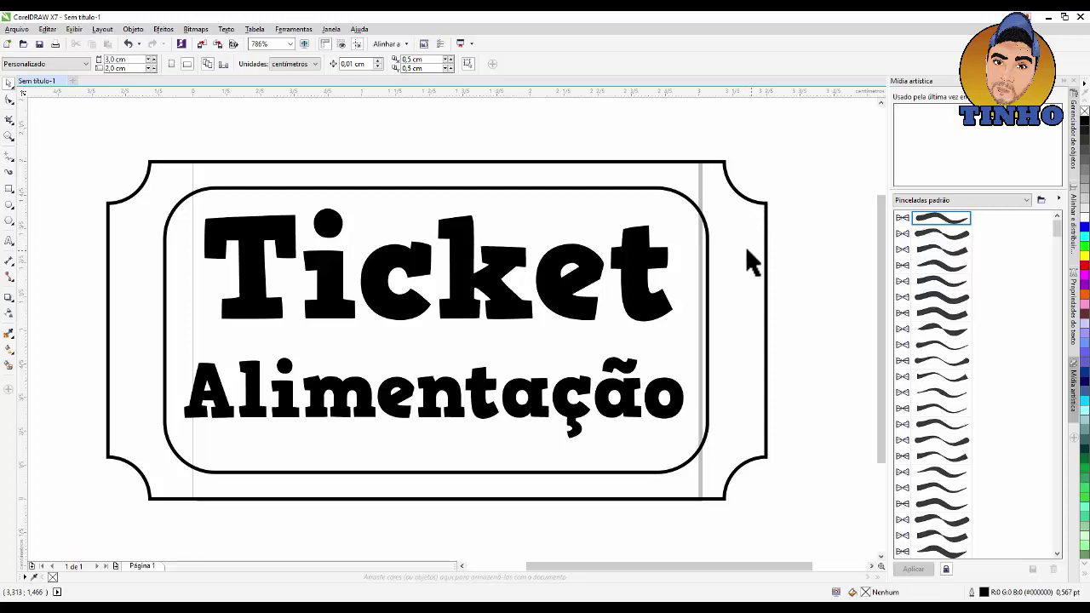
- Draw a circle about 0.14 cm in diameter and centre it on the ticket's left edge, just below the upper notch
click(10, 206)
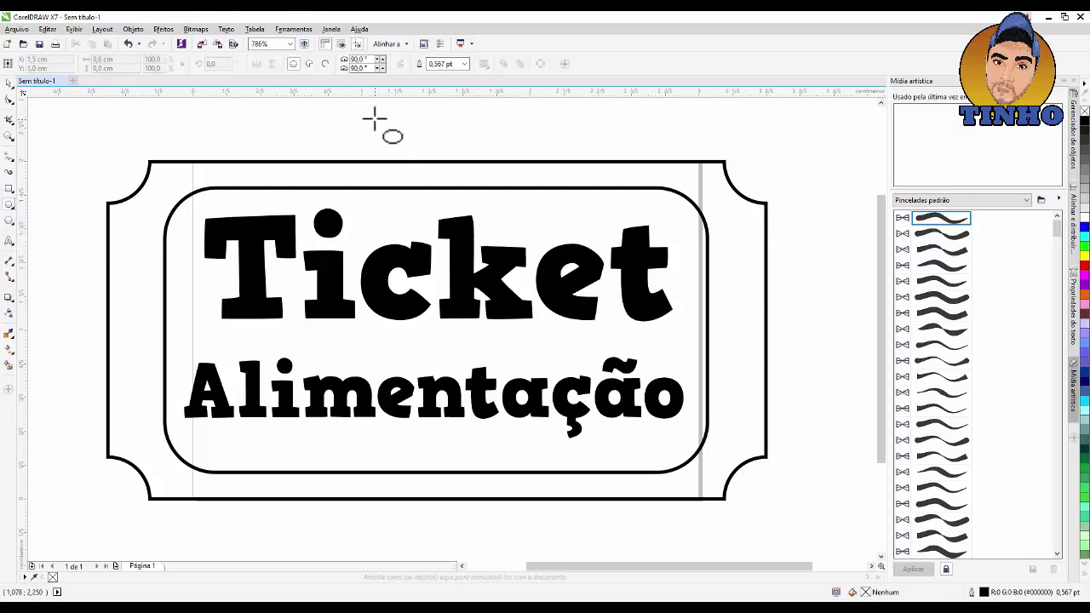
drag(378, 110, 401, 134)
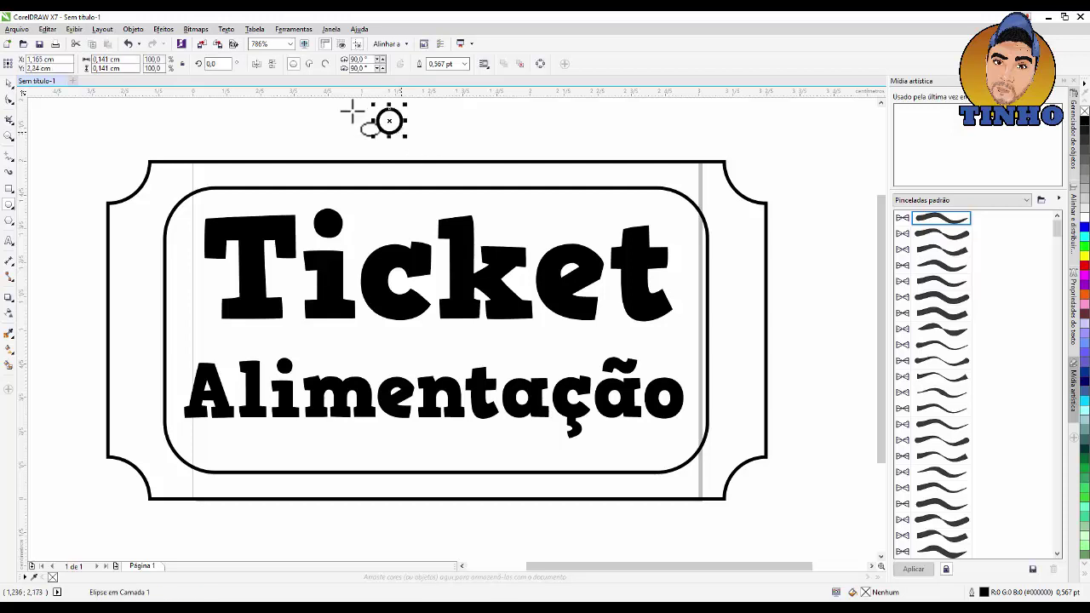
click(9, 90)
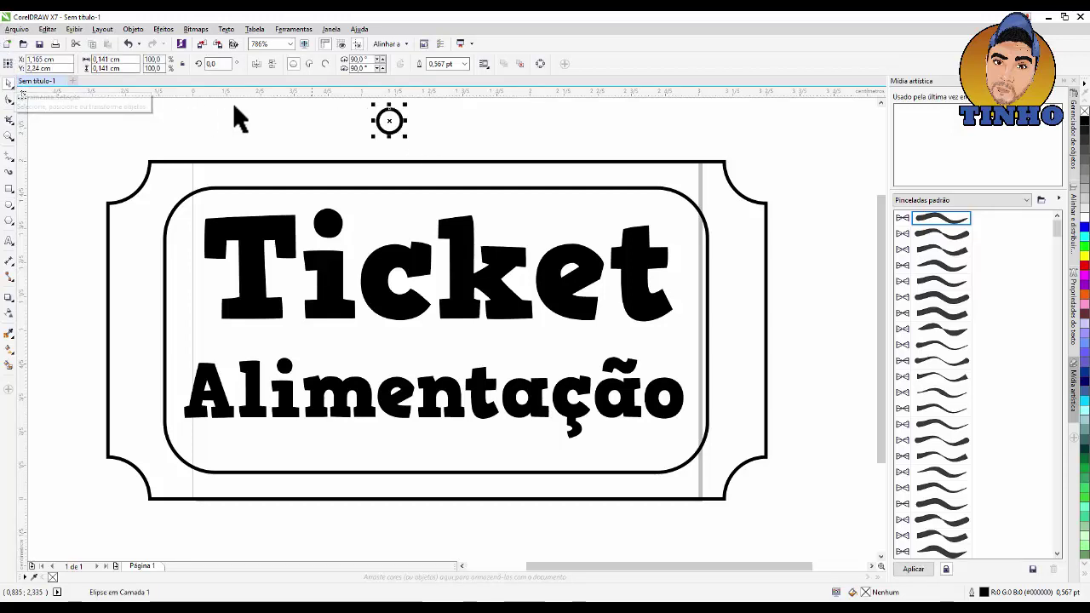
drag(389, 118, 108, 222)
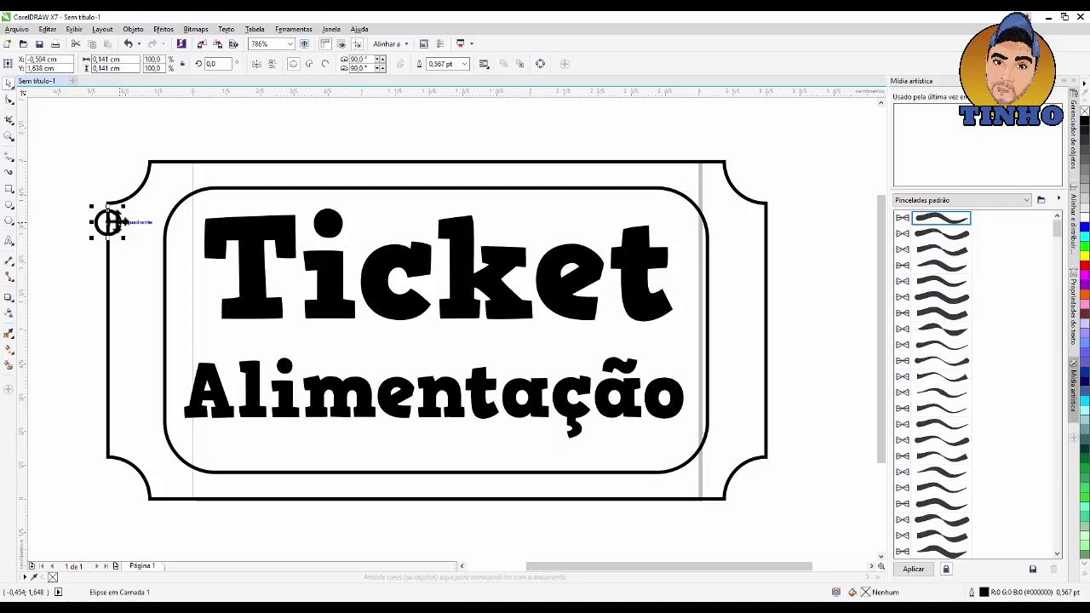
- Copy the small circle about 0.21 cm downward and repeat the duplication to form a column of seven along the ticket's left edge
drag(107, 223, 107, 258)
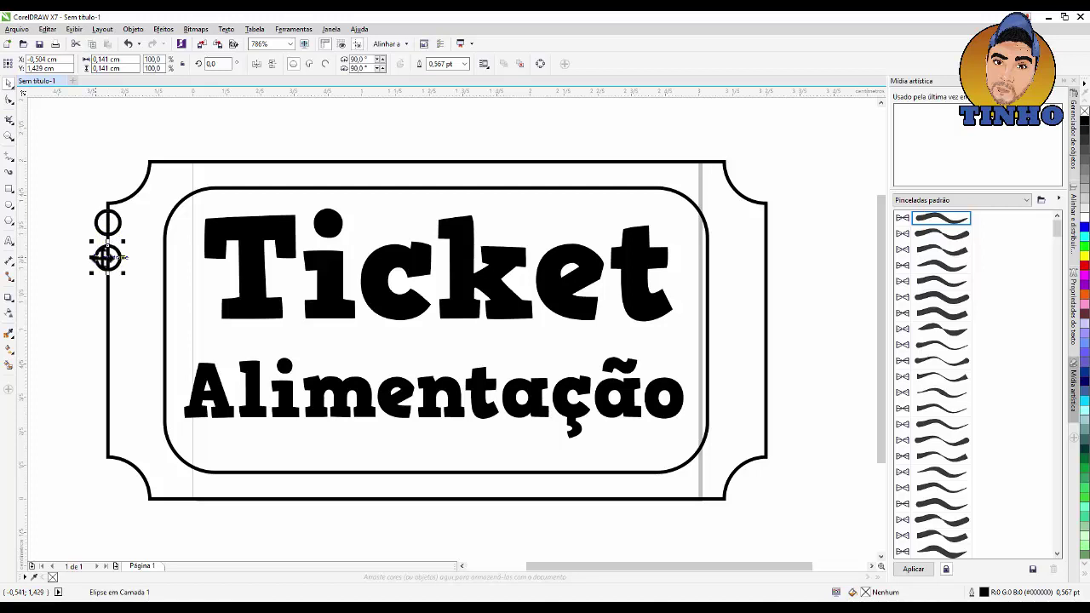
key(ctrl+r)
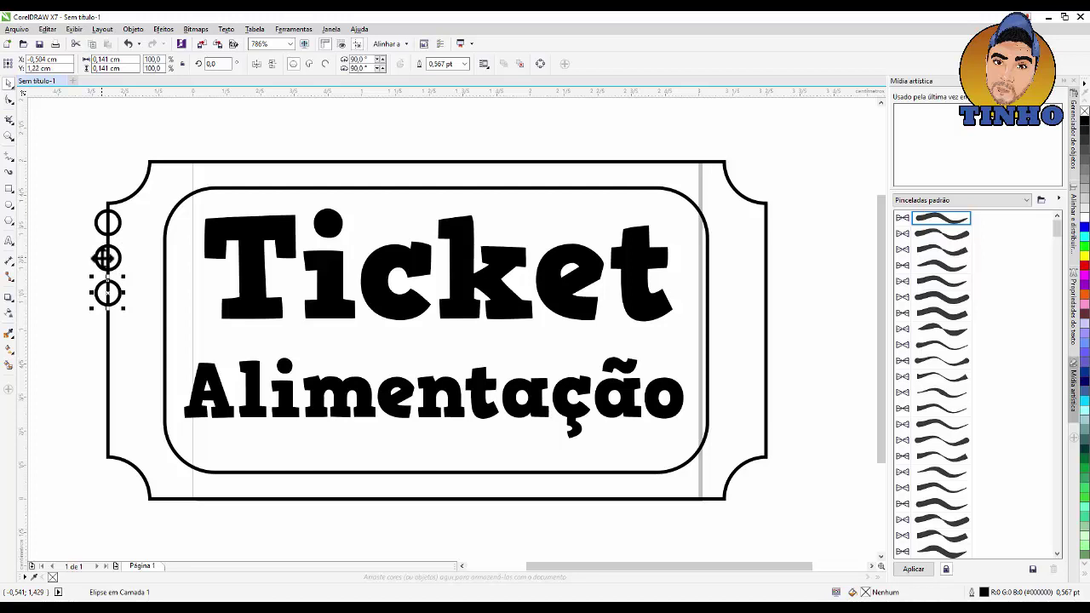
key(ctrl+r)
key(ctrl+r)
key(ctrl+r)
key(ctrl+r)
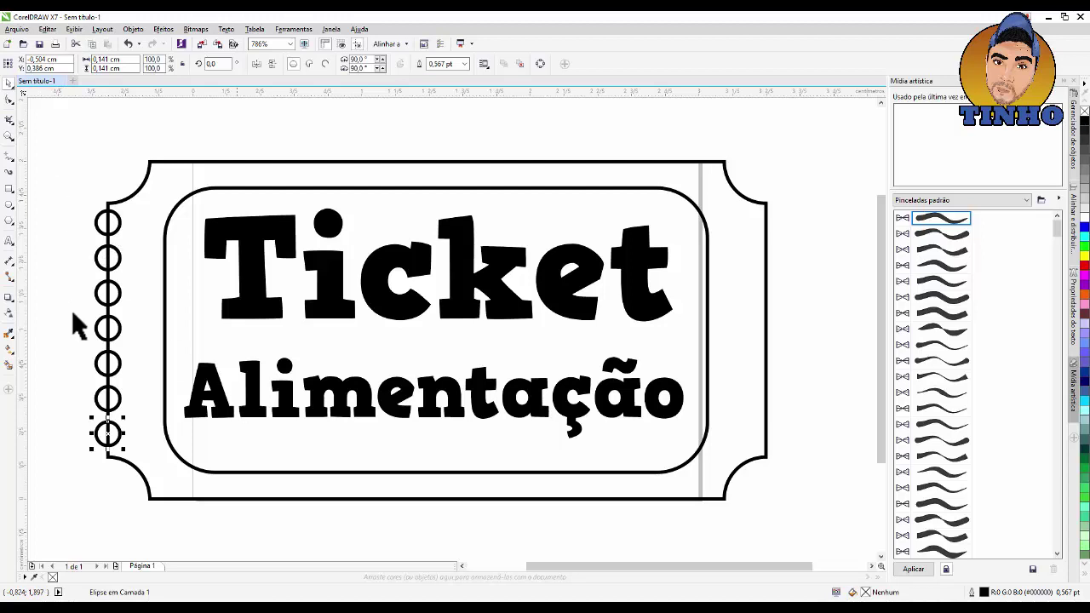
- Copy the column of seven small circles onto the ticket's right edge and group both columns together
drag(52, 189, 150, 486)
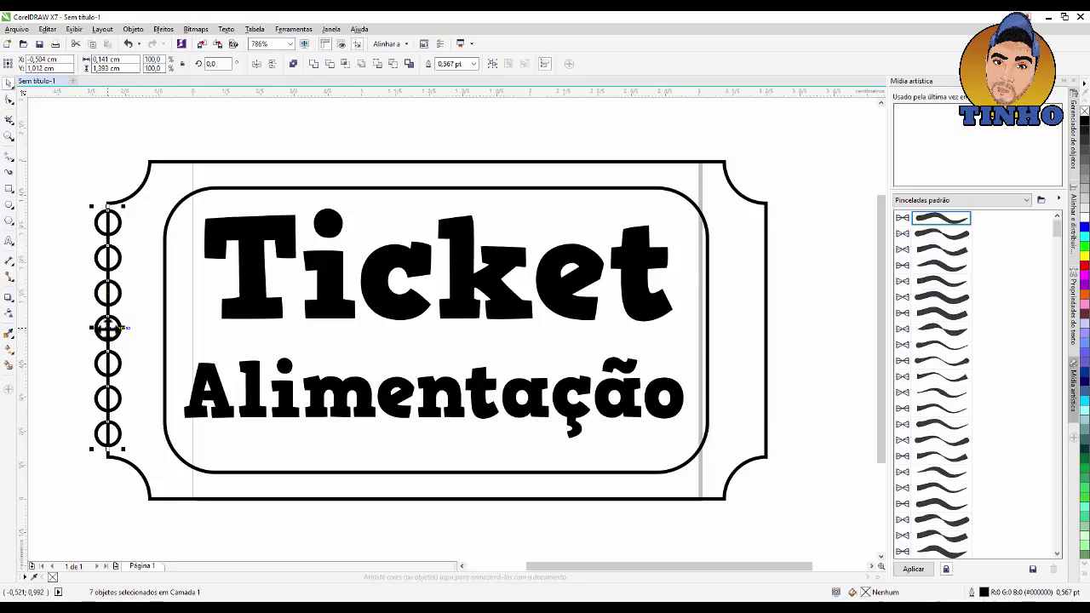
drag(108, 324, 765, 292)
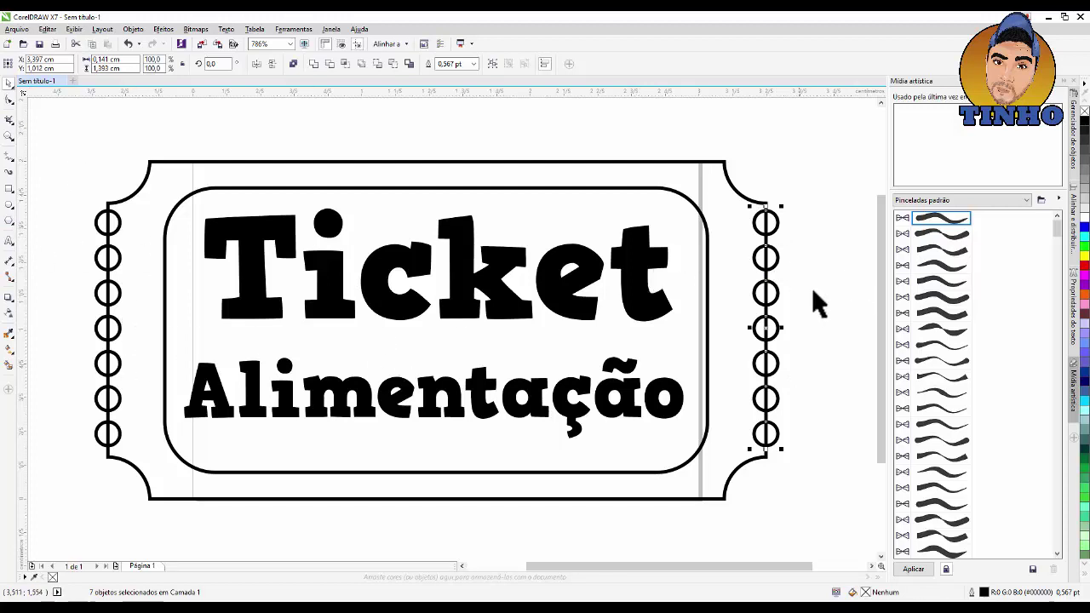
drag(61, 182, 136, 481)
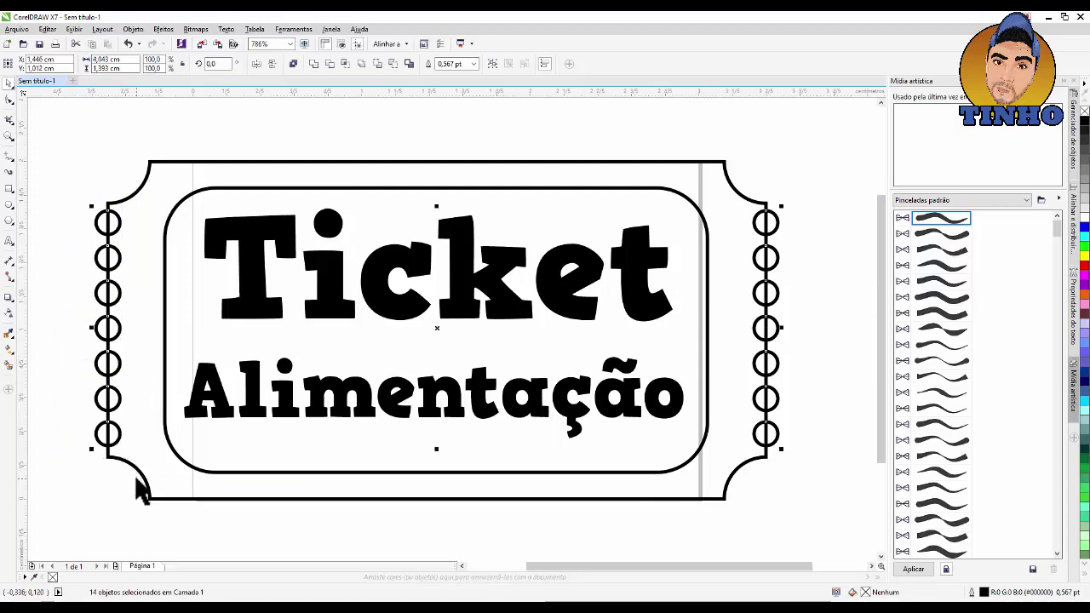
right_click(115, 216)
click(150, 277)
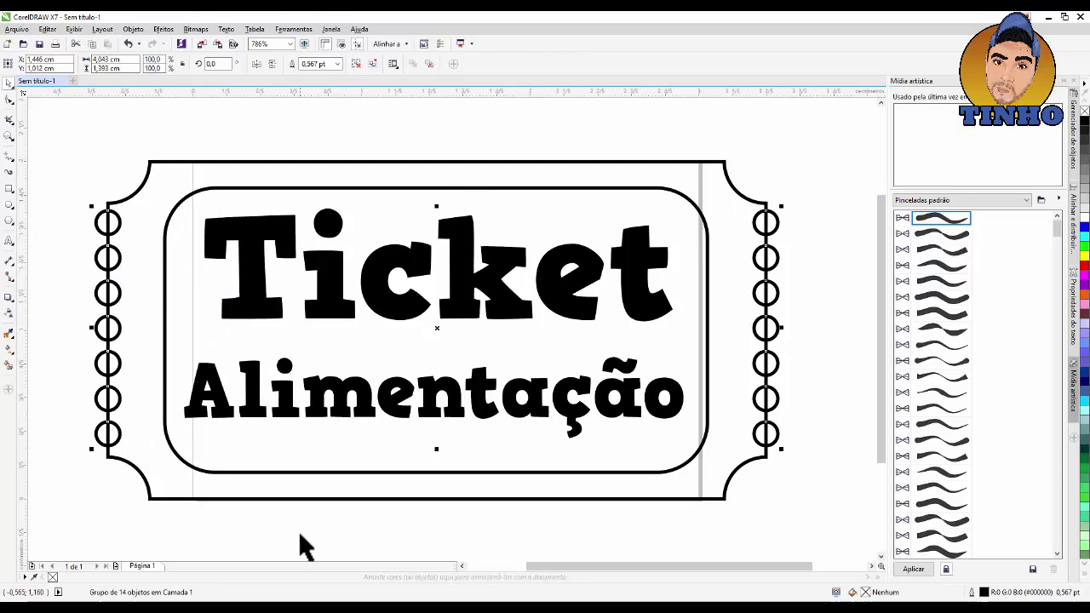
- Trim the ticket outline with the grouped circles and delete the circle group, leaving scalloped side edges
shift+click(499, 501)
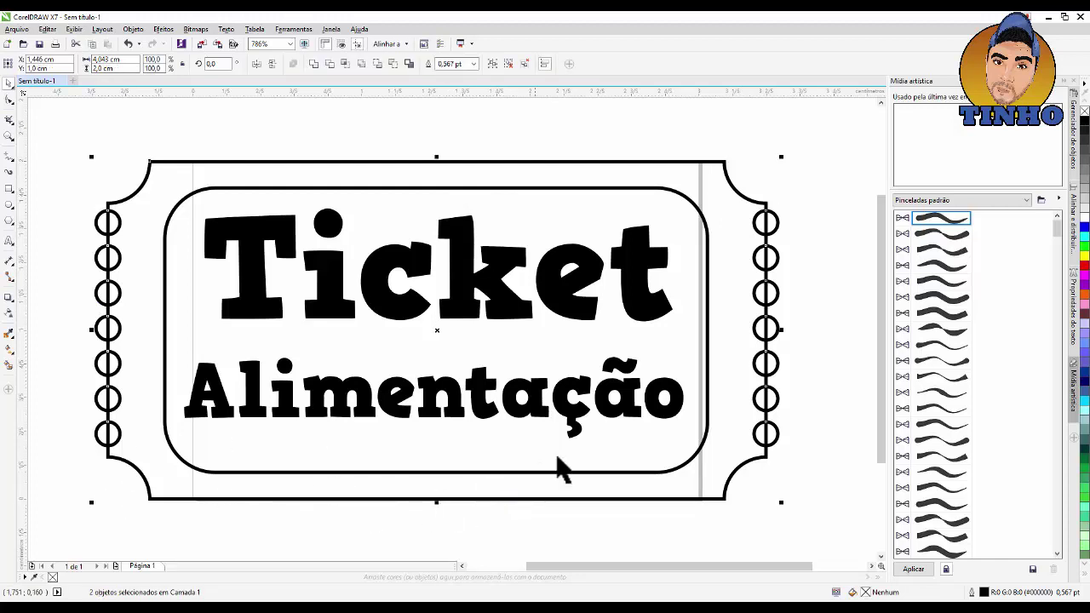
click(329, 65)
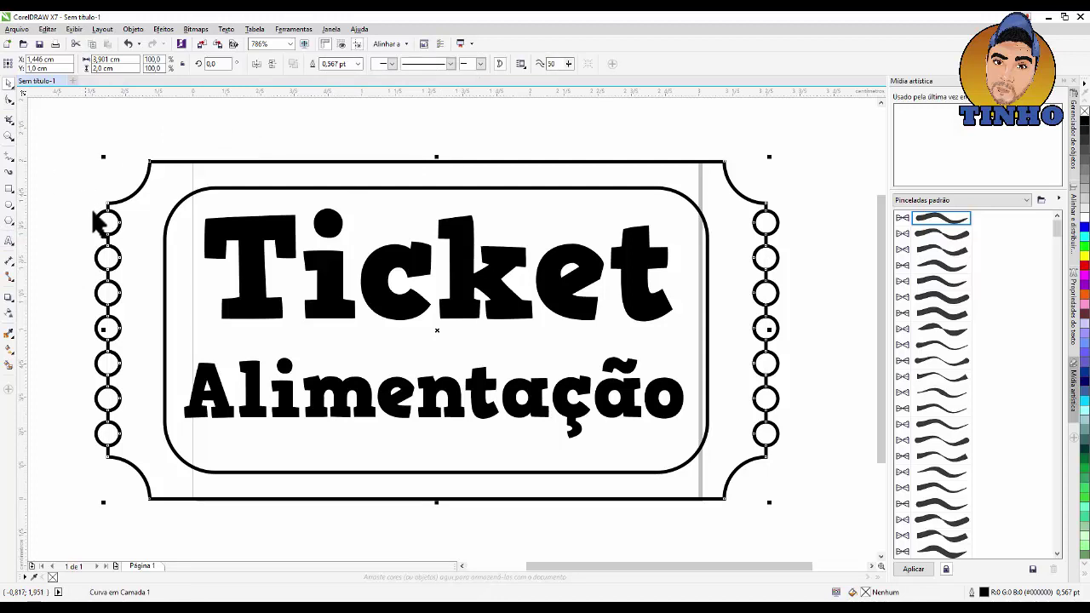
click(104, 223)
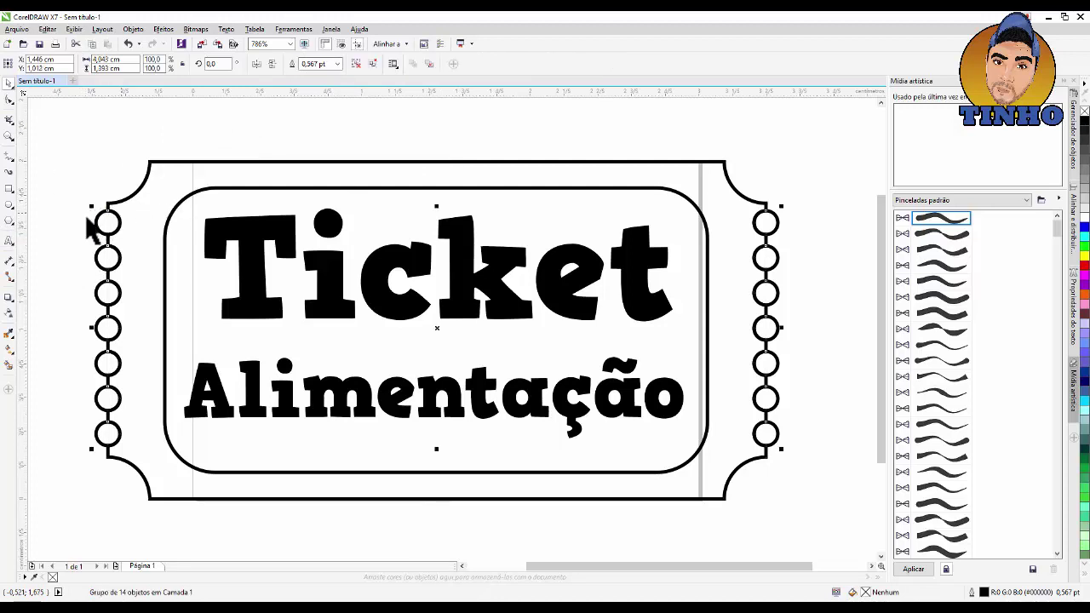
key(Delete)
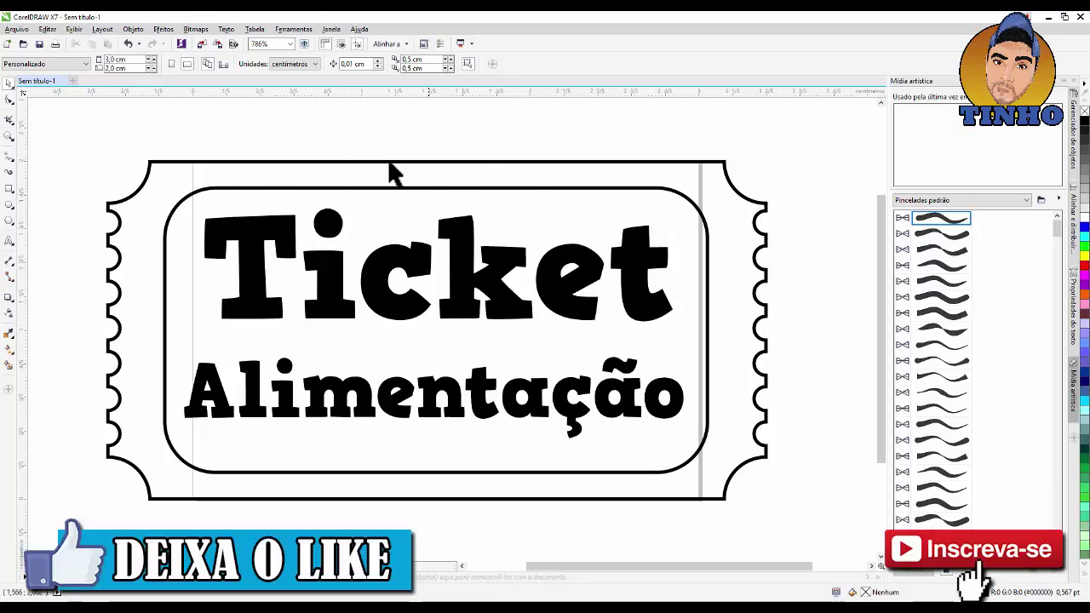
- Fill the outer ticket shape with orange (#FF6600)
click(158, 162)
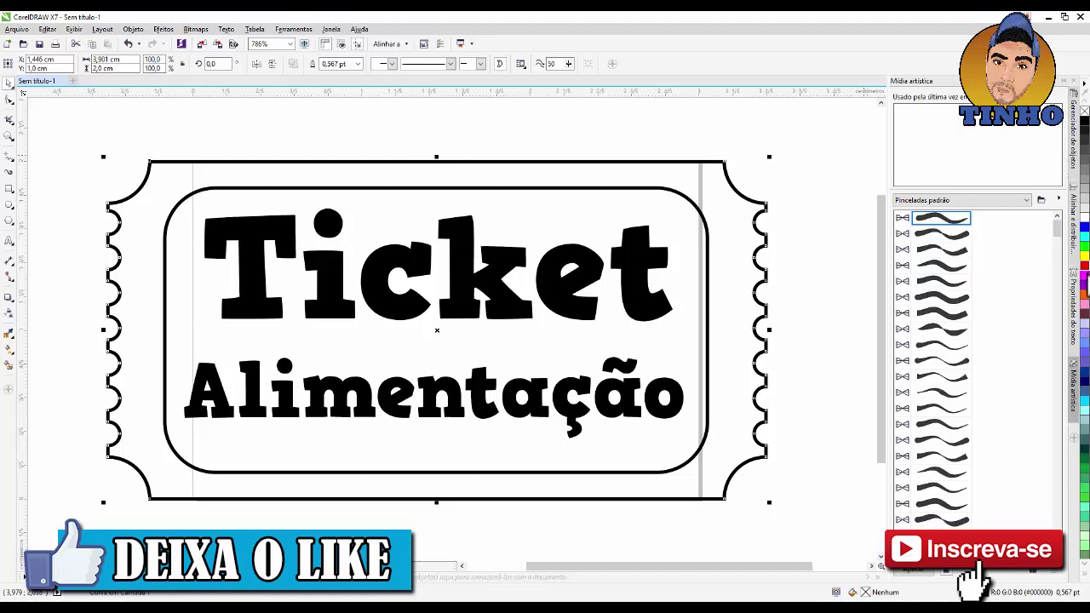
click(1084, 296)
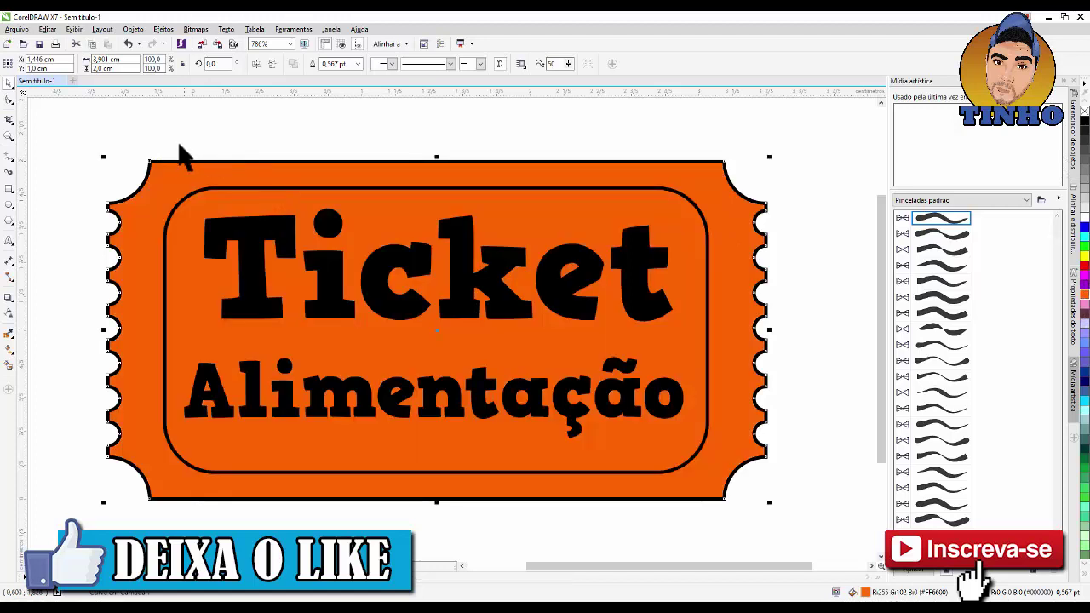
click(121, 146)
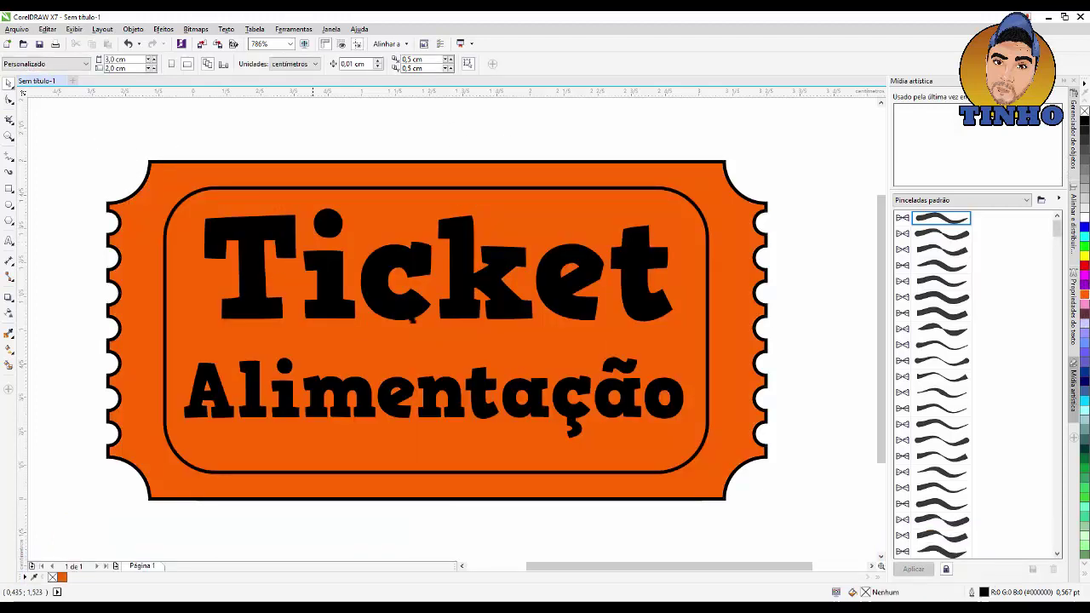
- Give the "Alimentação" text a white fill and a black outline
click(327, 366)
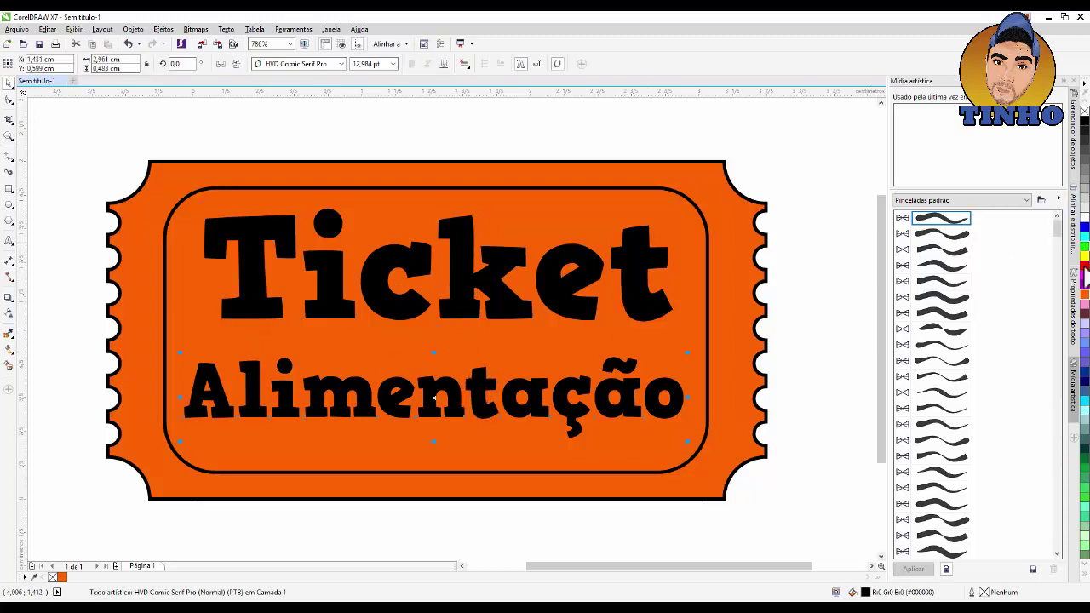
click(1085, 217)
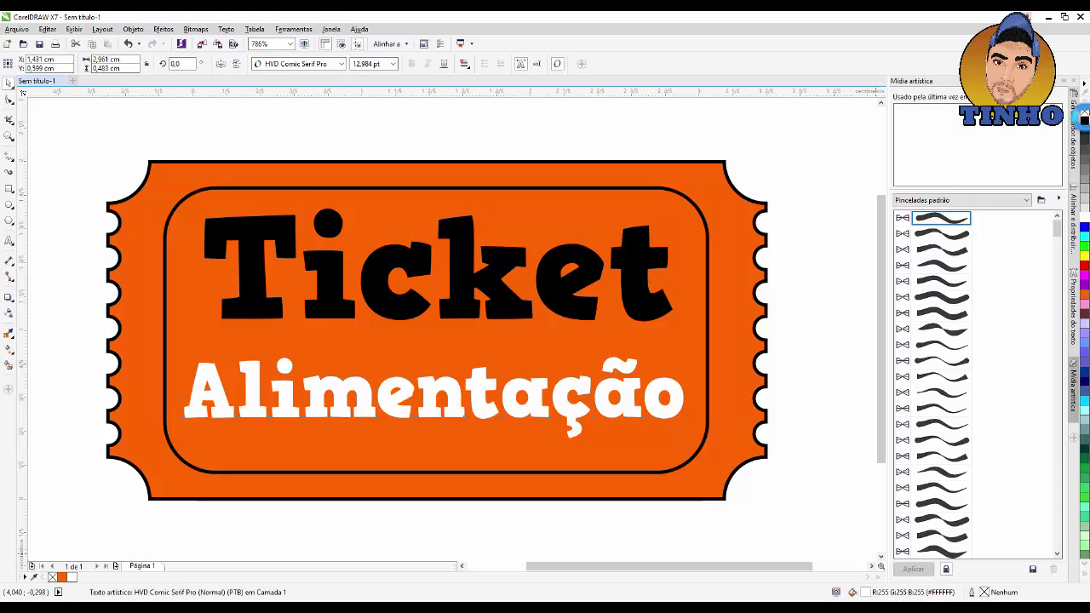
right_click(1084, 120)
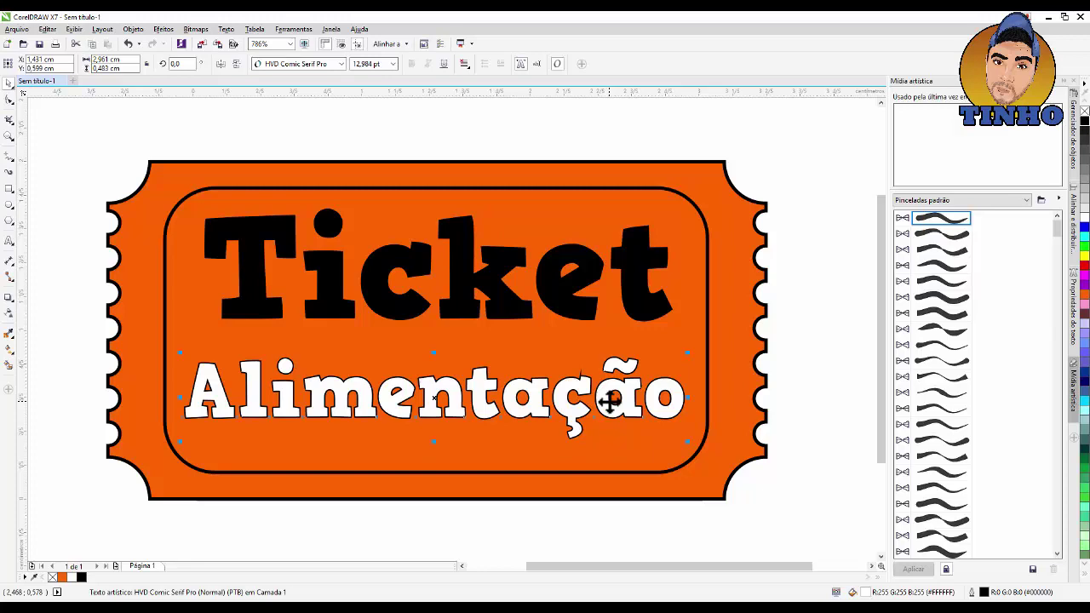
- Set the "Alimentação" outline to 0.5 pt wide with rounded corners and round line caps
key(F12)
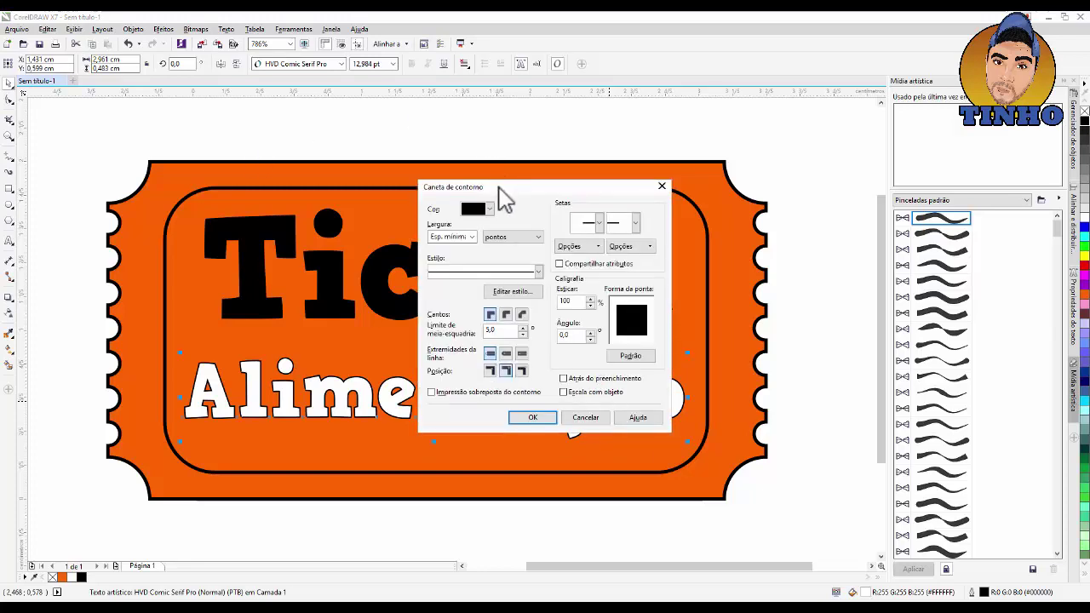
drag(498, 186, 527, 125)
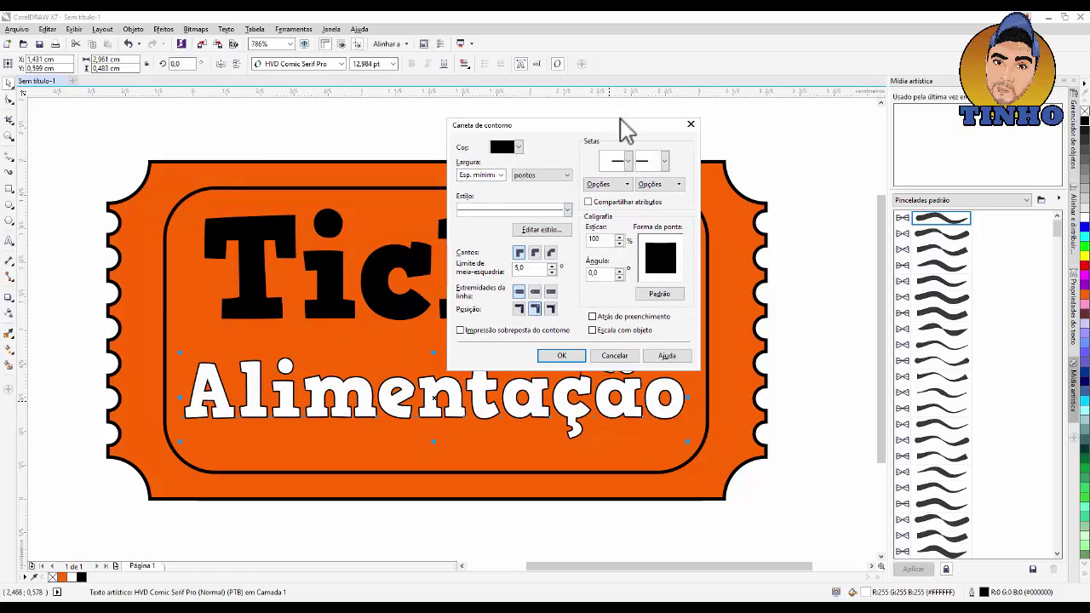
drag(610, 124, 728, 75)
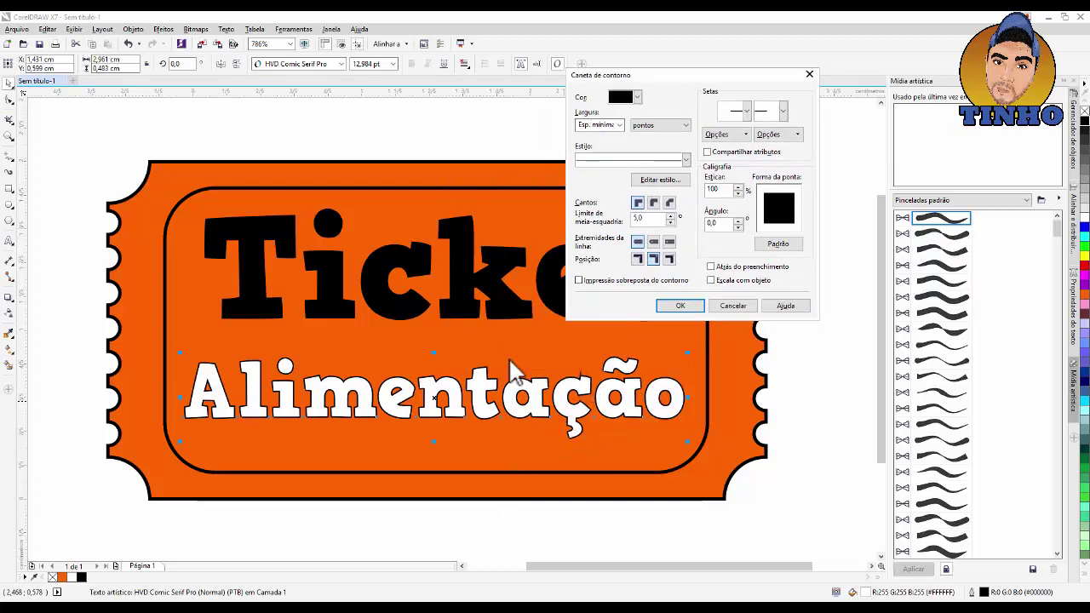
click(653, 204)
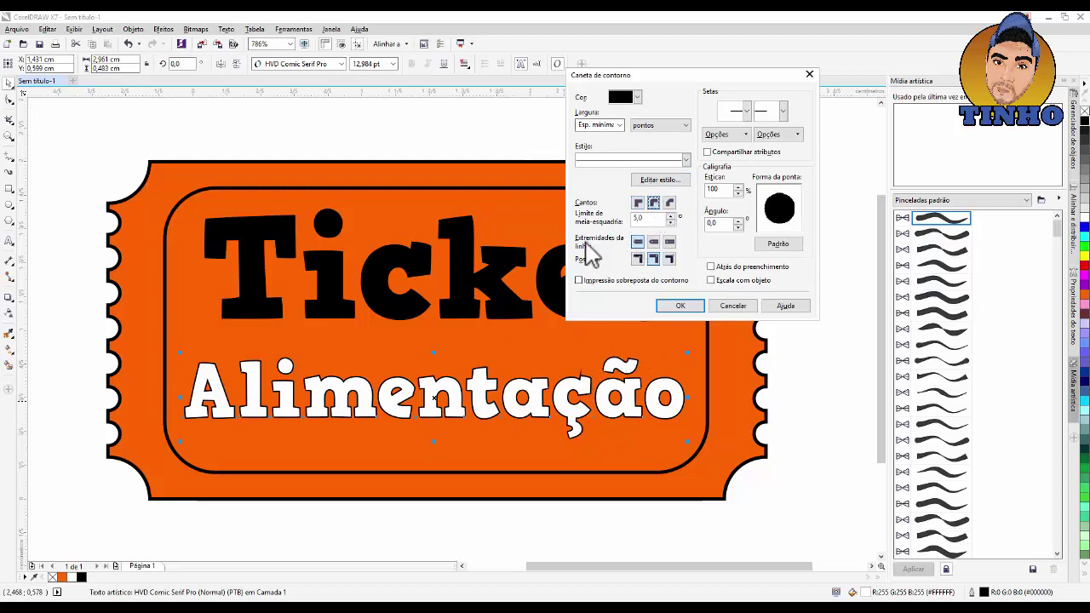
click(655, 243)
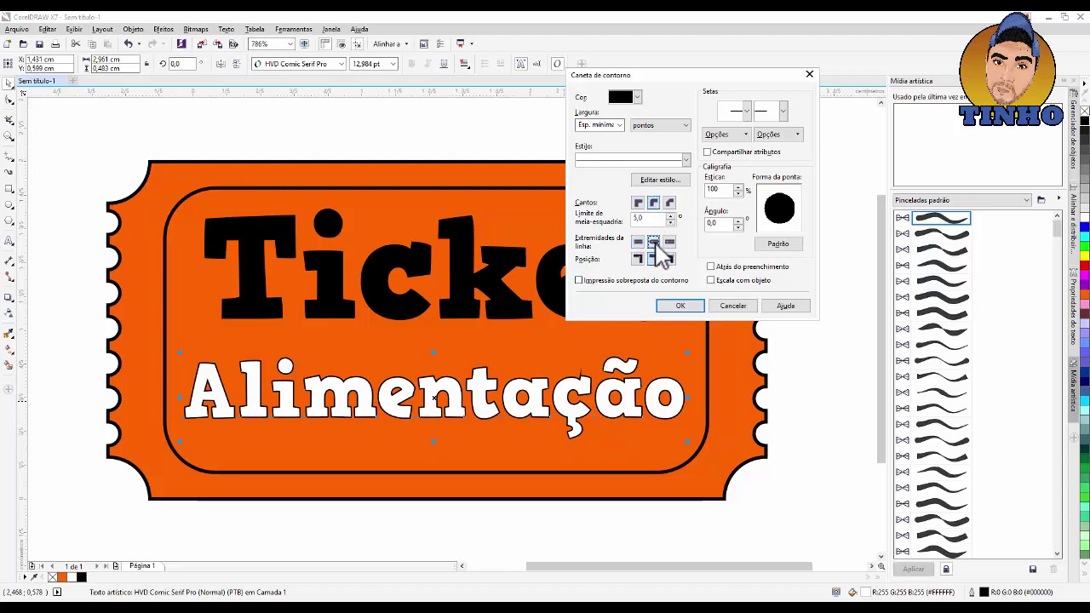
click(620, 125)
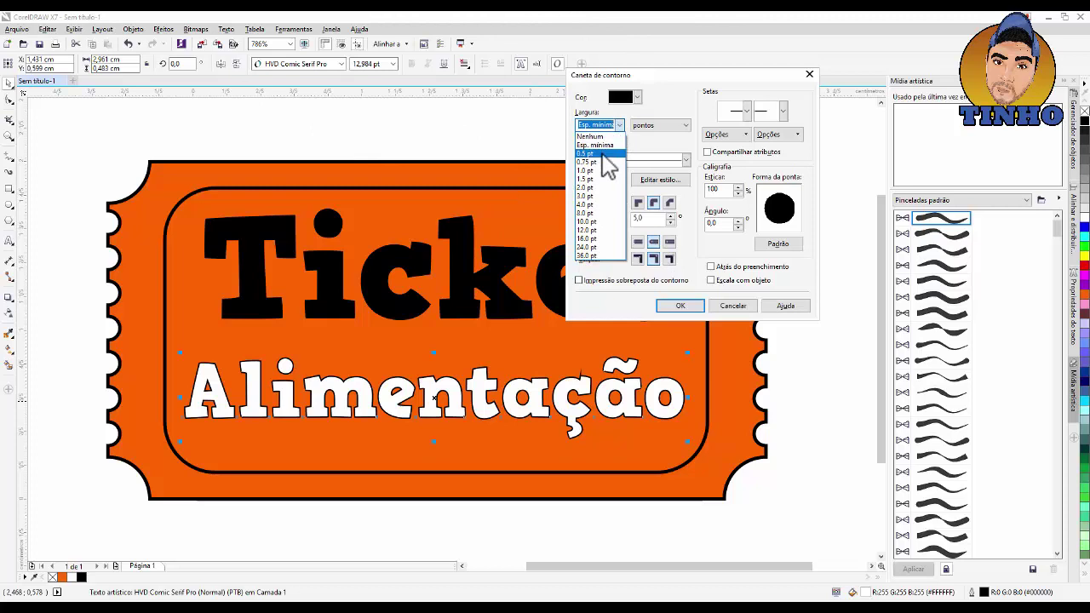
click(604, 153)
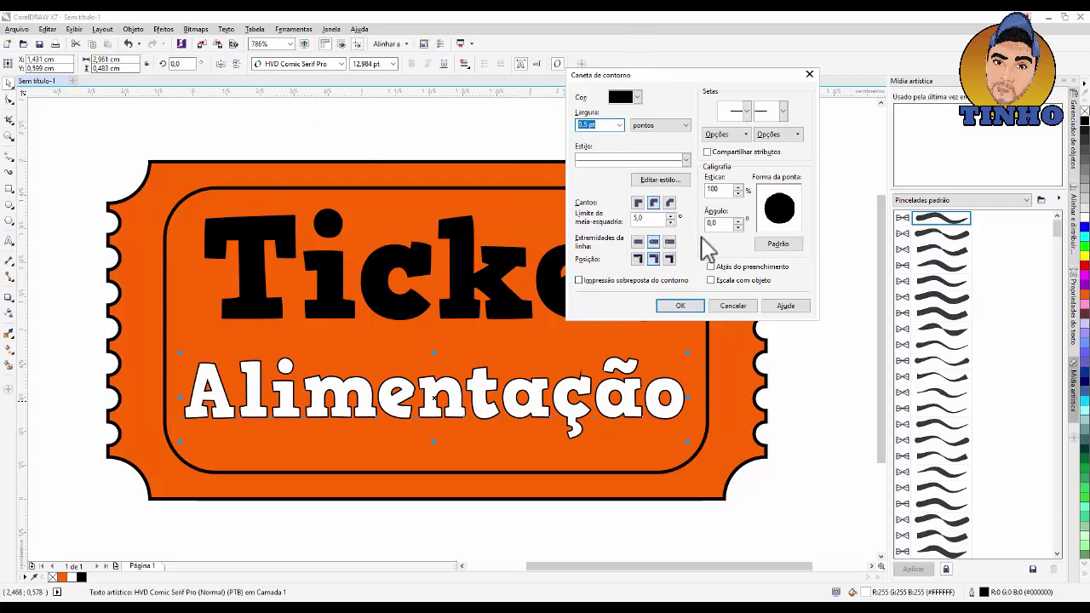
click(680, 305)
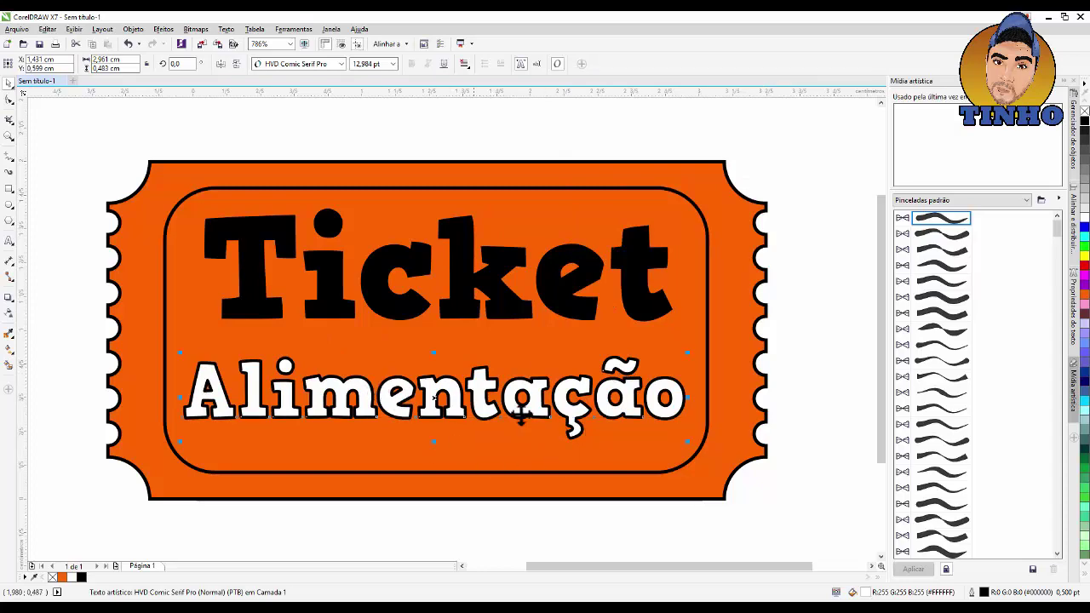
scroll(549, 392, up, 3)
scroll(525, 332, down, 4)
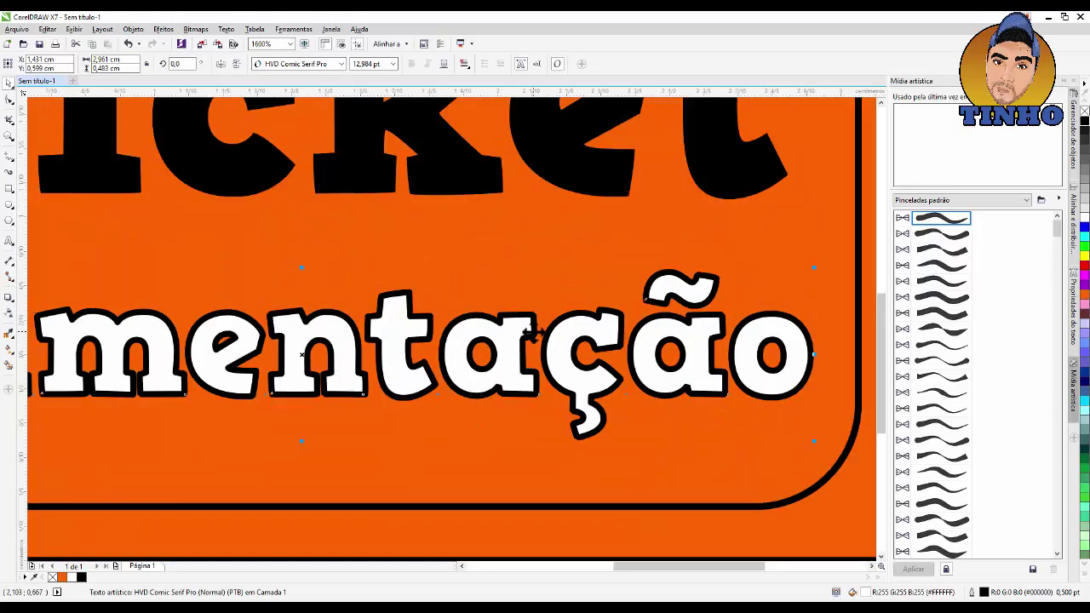
scroll(440, 382, down, 2)
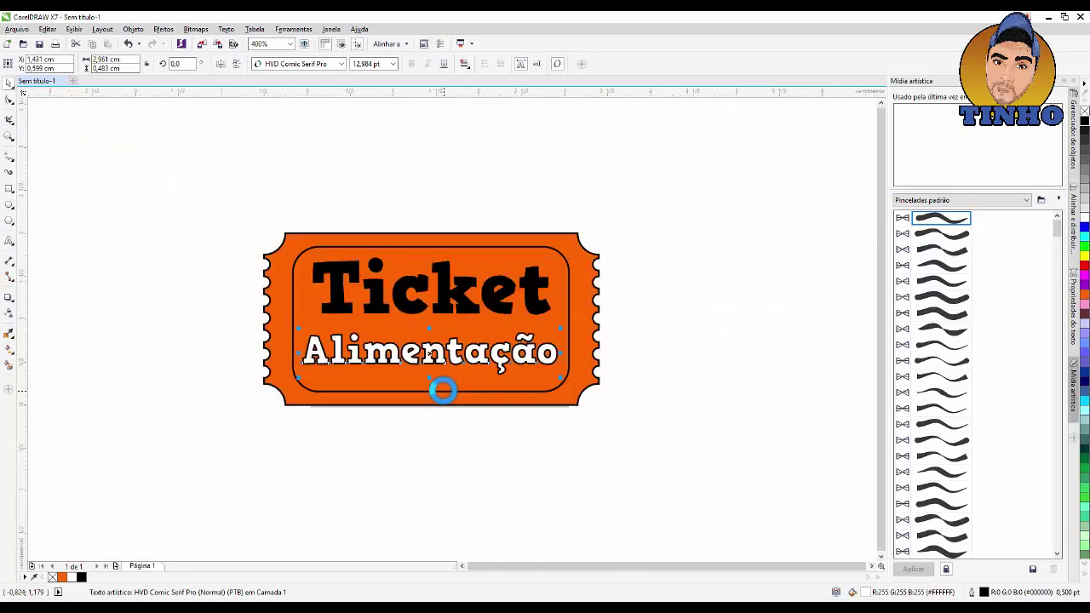
click(218, 256)
- Give the "Ticket" text a white outline 0.5 pt wide with rounded corners and round line caps
scroll(498, 341, up, 1)
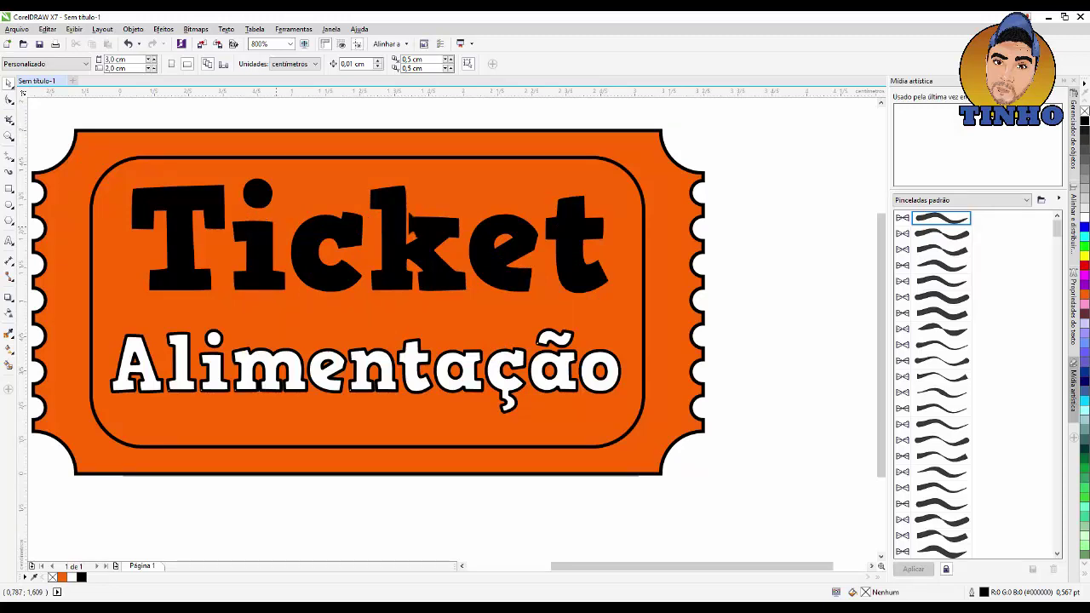
click(409, 220)
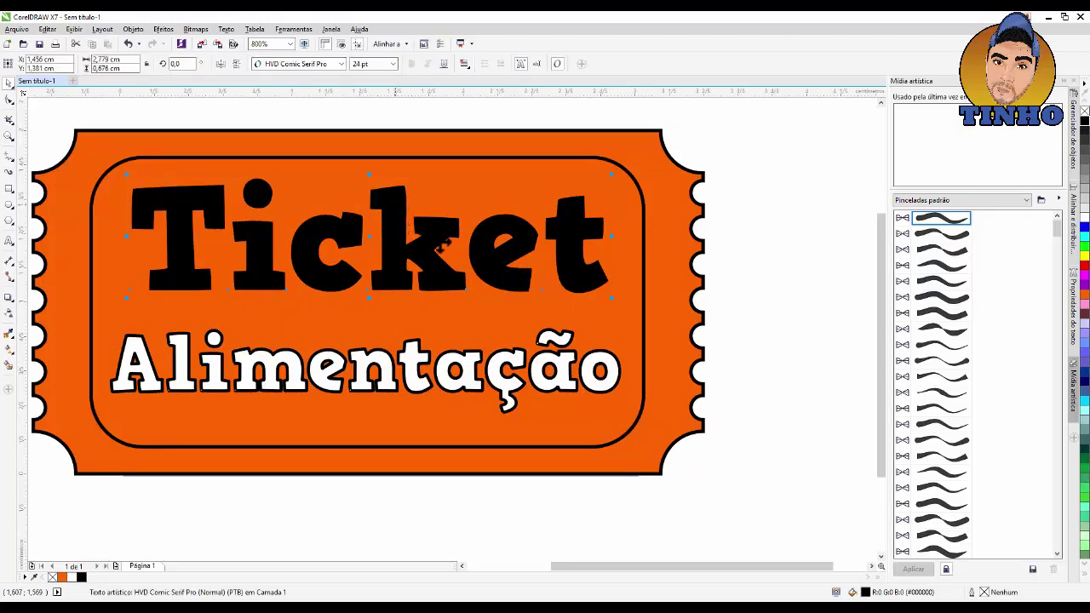
right_click(1082, 223)
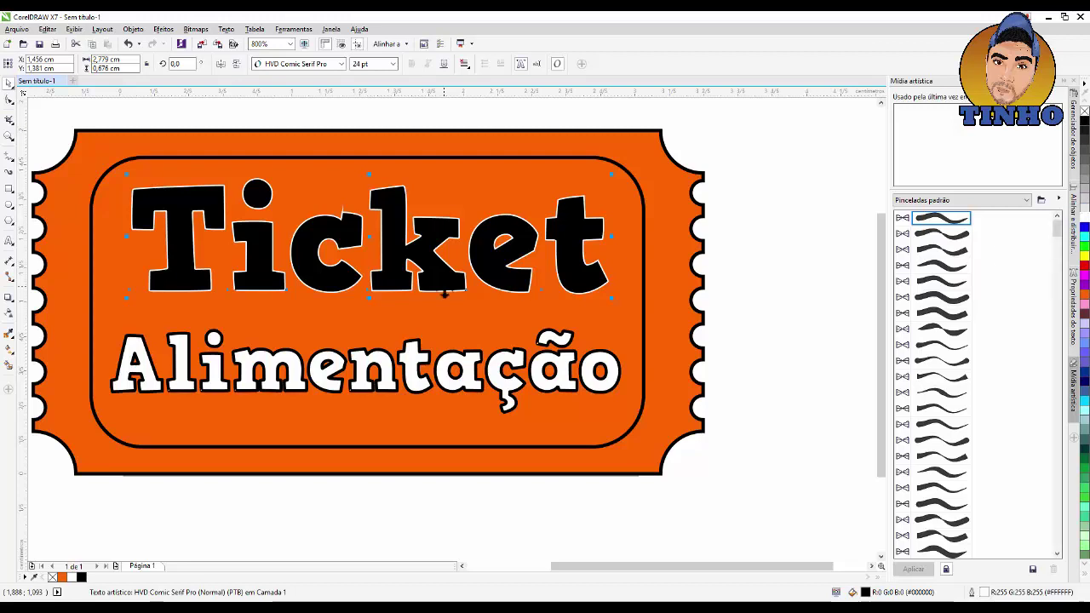
key(F12)
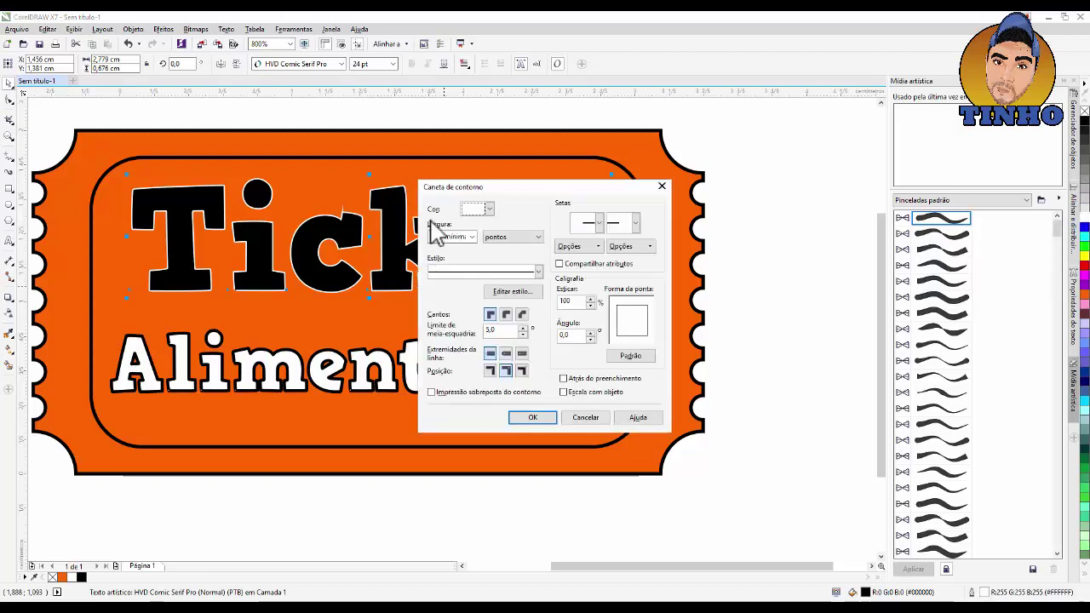
drag(531, 192, 640, 194)
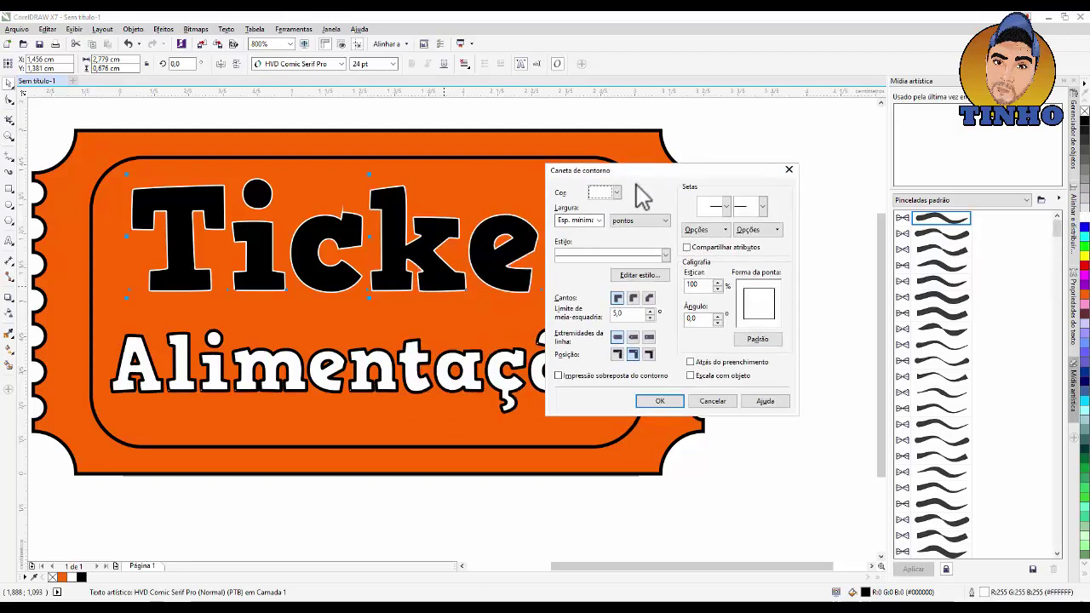
click(632, 297)
click(632, 336)
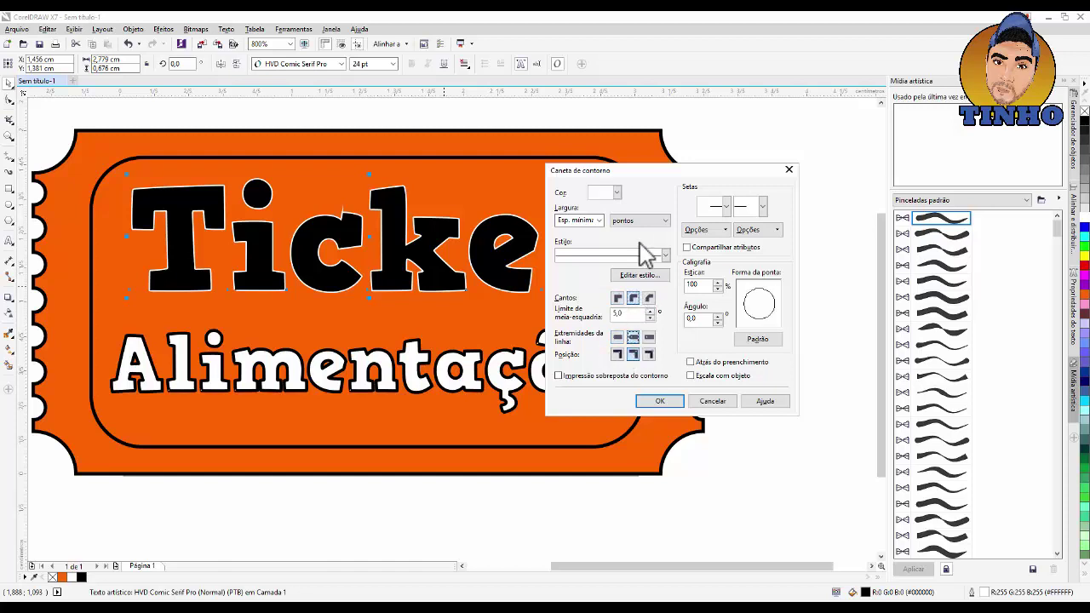
click(600, 222)
click(585, 249)
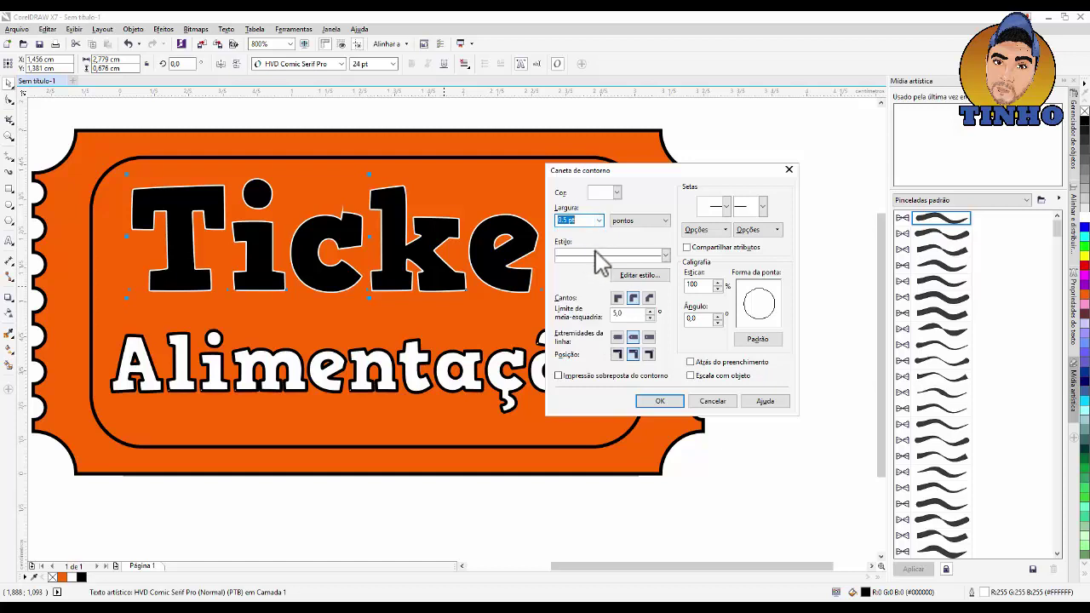
click(659, 401)
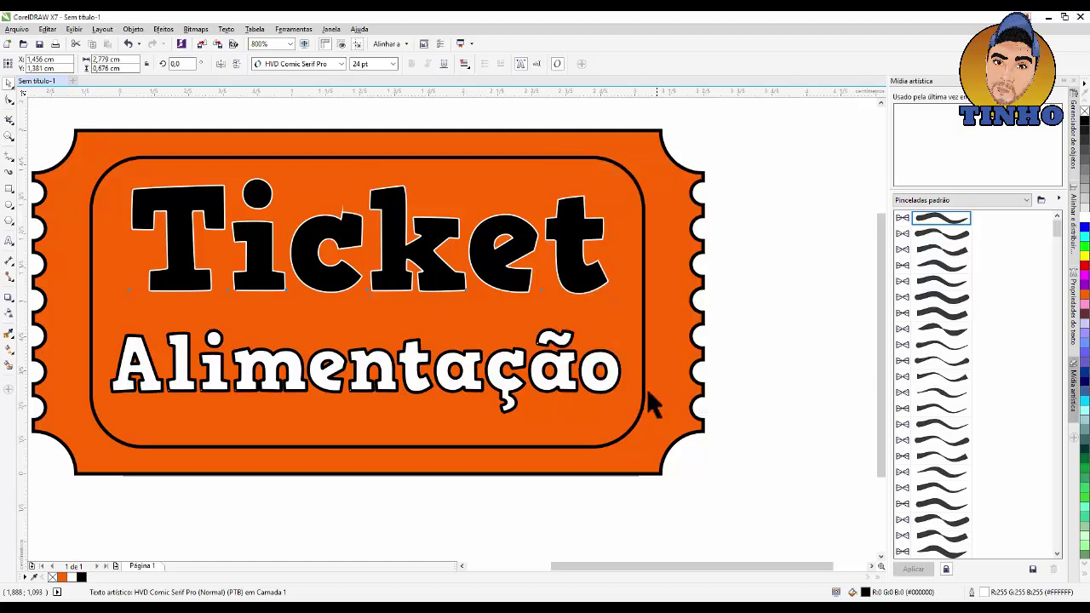
click(745, 193)
scroll(487, 186, down, 1)
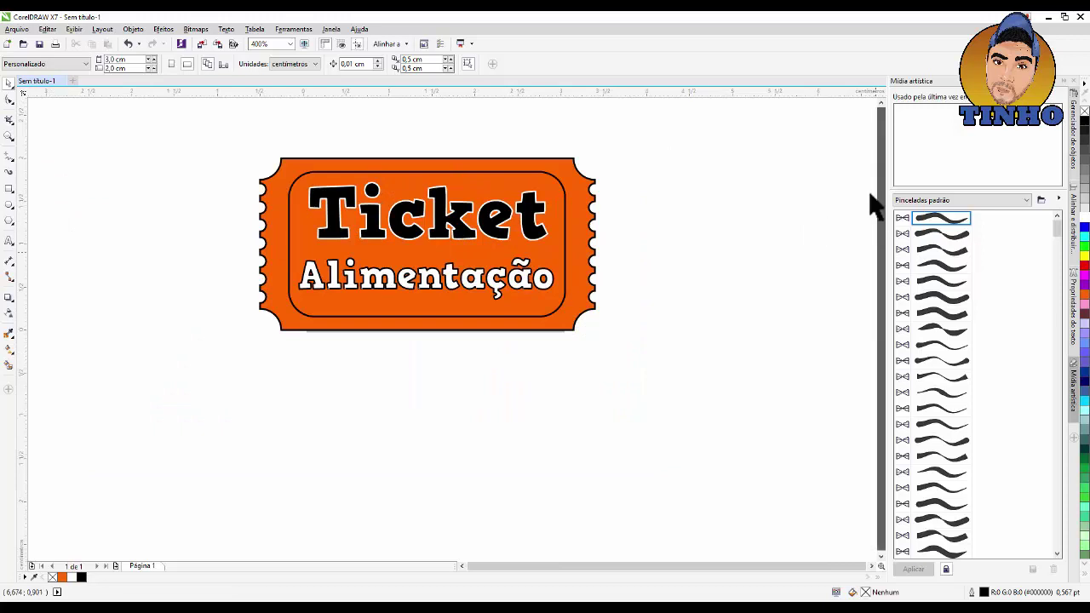
scroll(403, 290, up, 1)
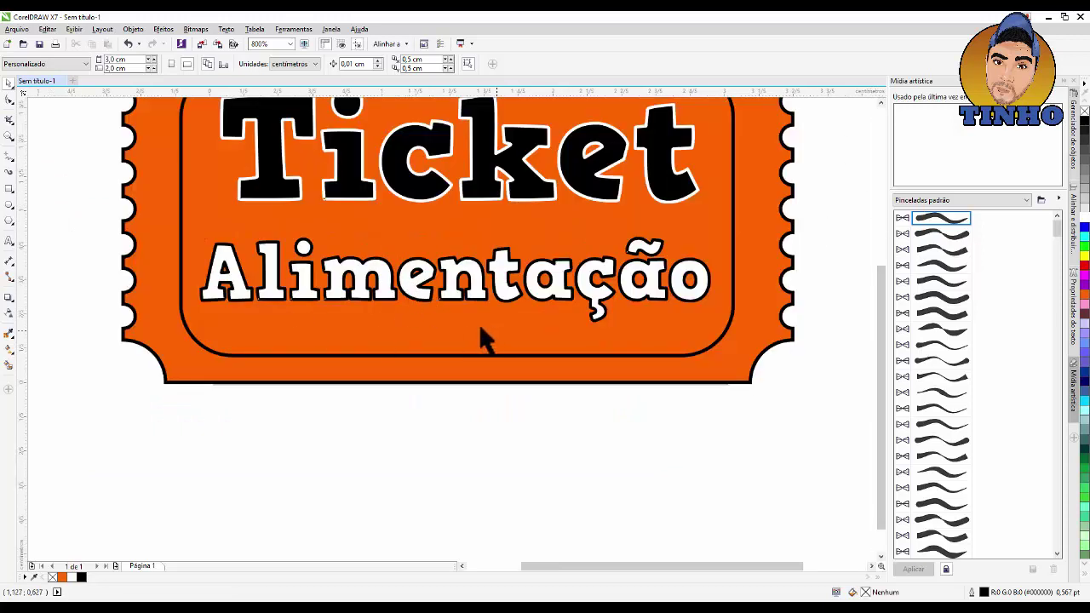
drag(880, 316, 877, 292)
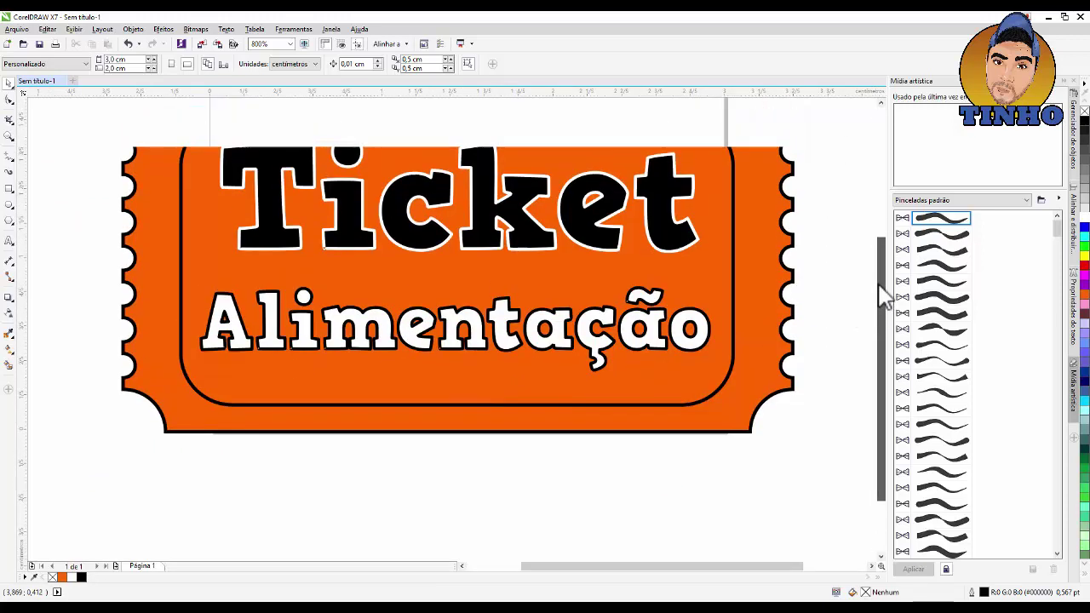
- Add an artistic text object reading "Validade: 19/10/2017" near the ticket's lower edge
click(10, 241)
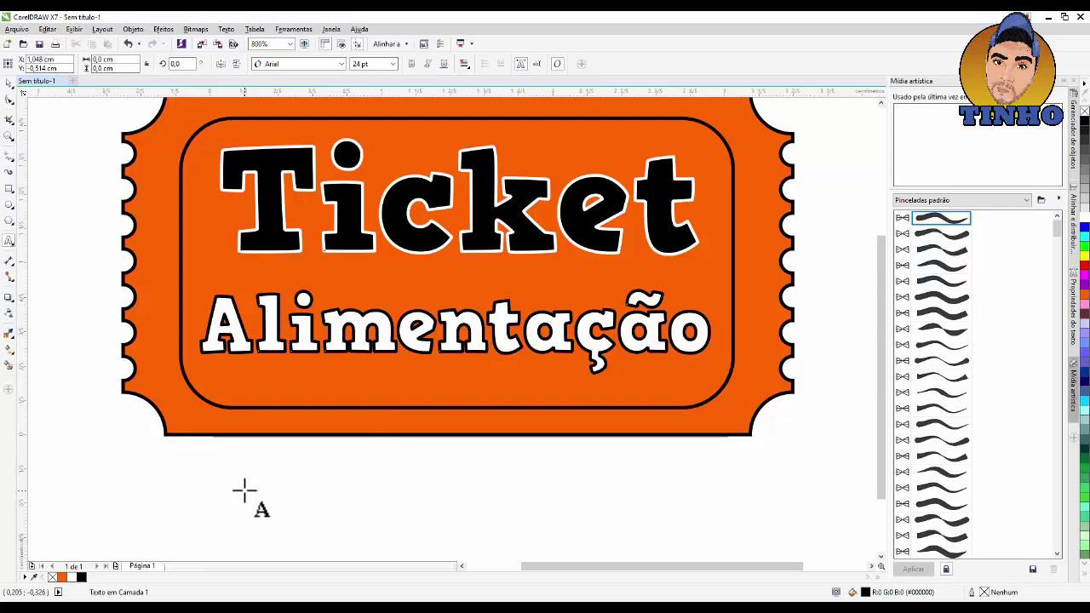
text(Val)
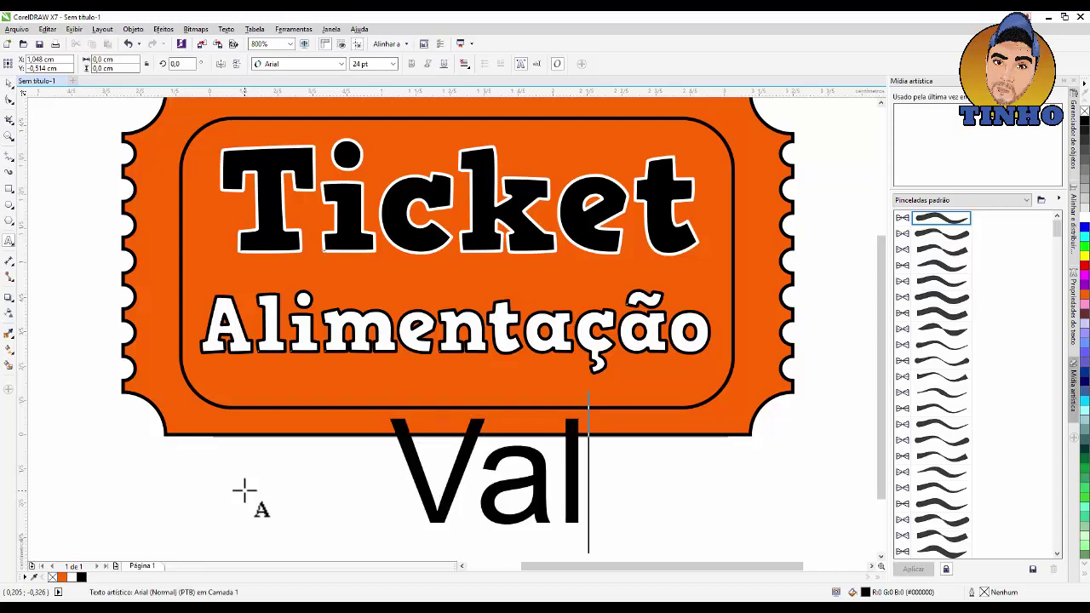
text(idade)
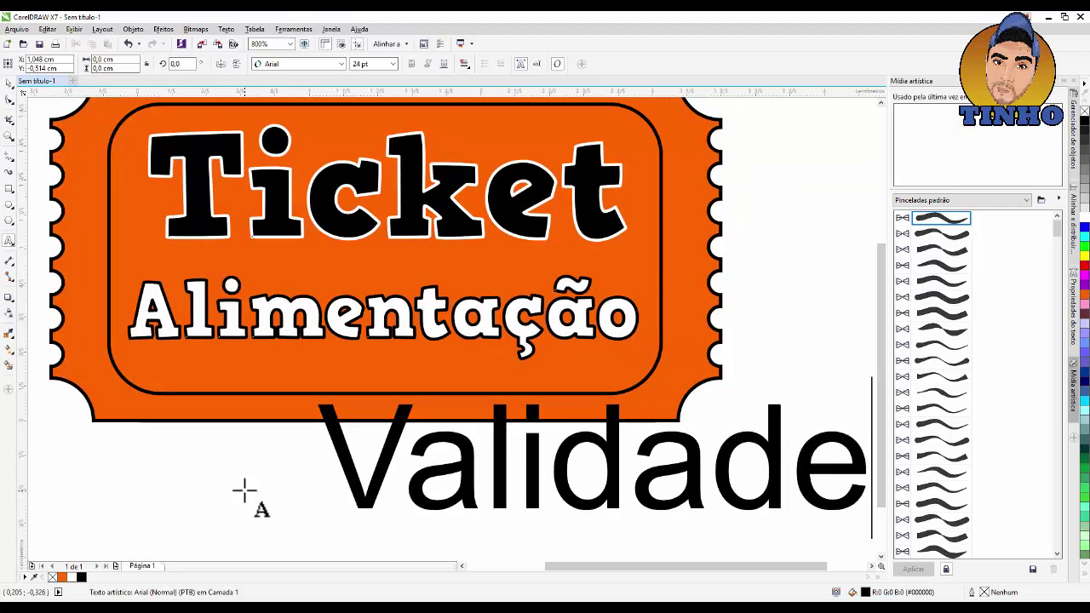
text(:)
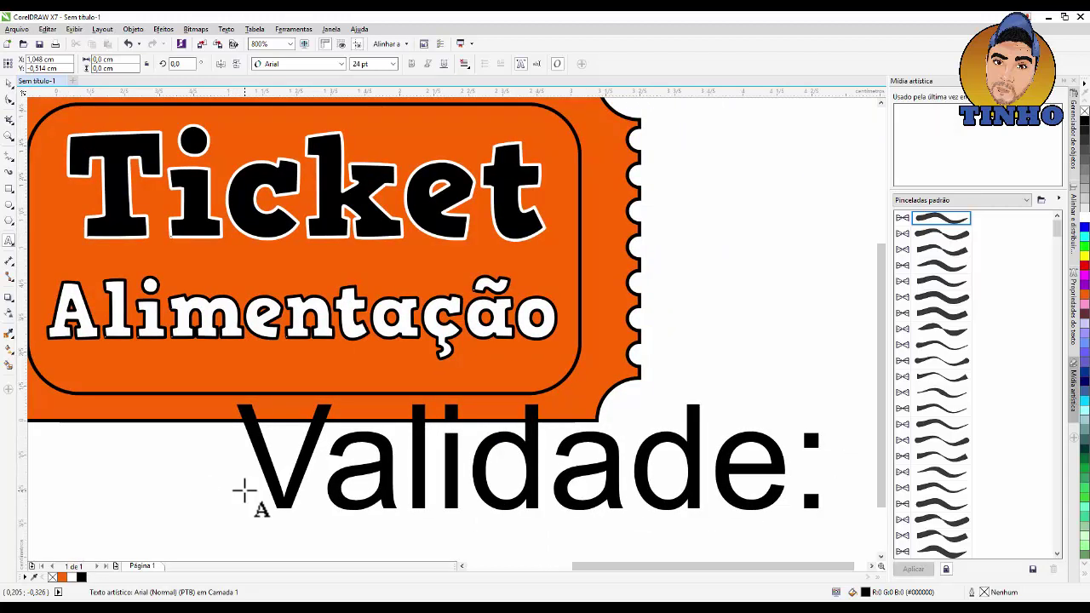
text( 17)
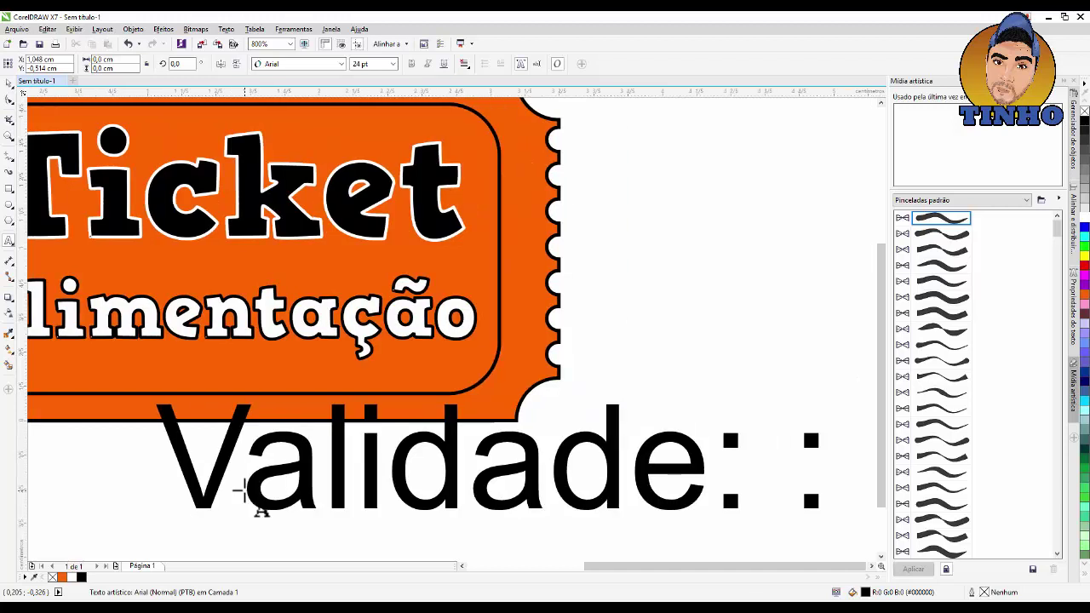
key(BackSpace)
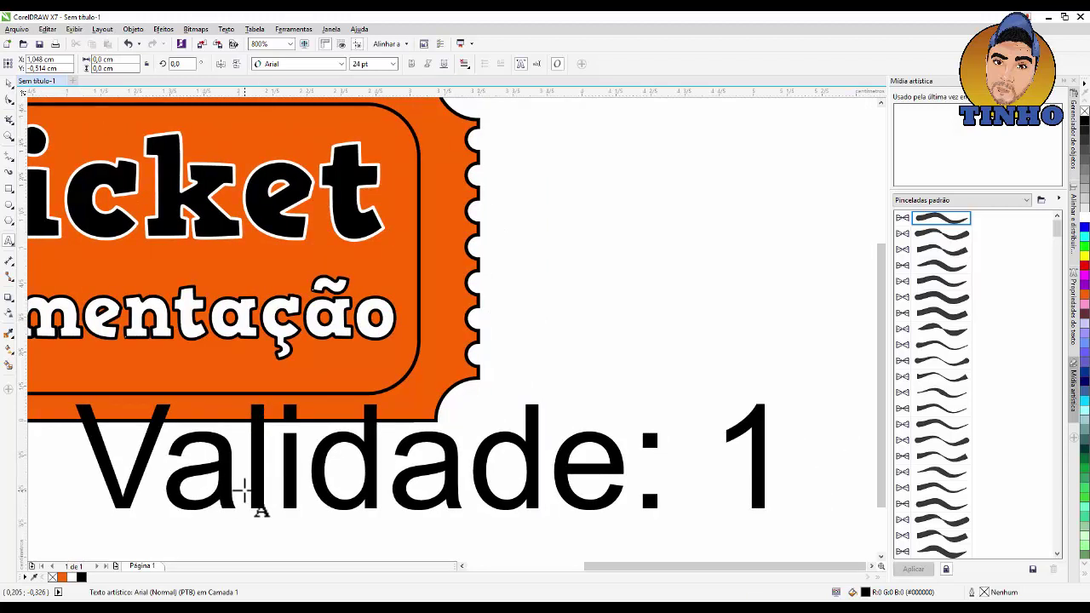
text(9/)
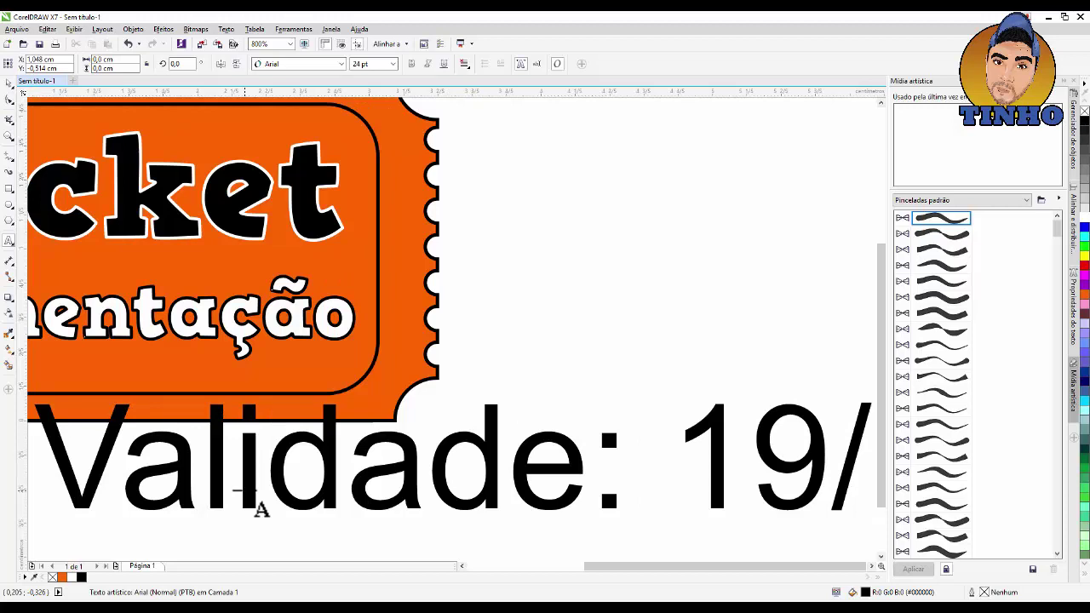
text(10/22)
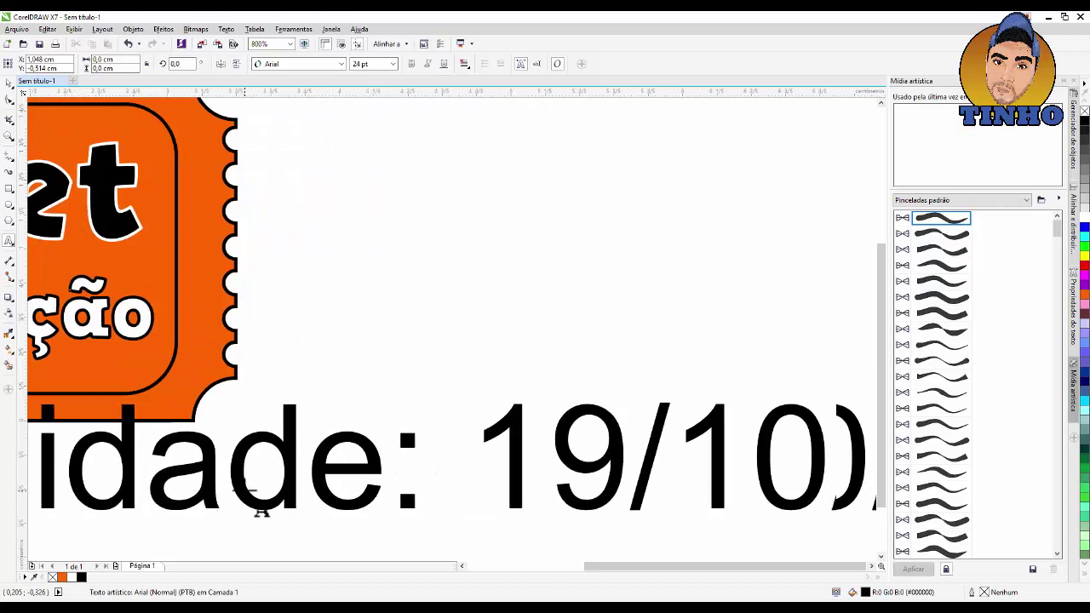
text(17)
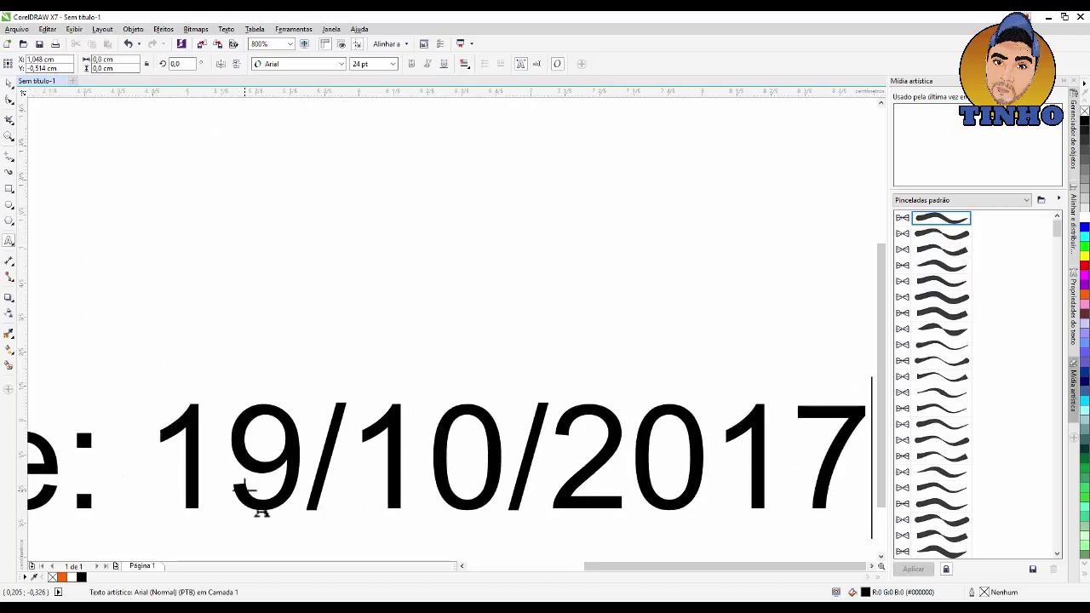
click(9, 83)
click(9, 83)
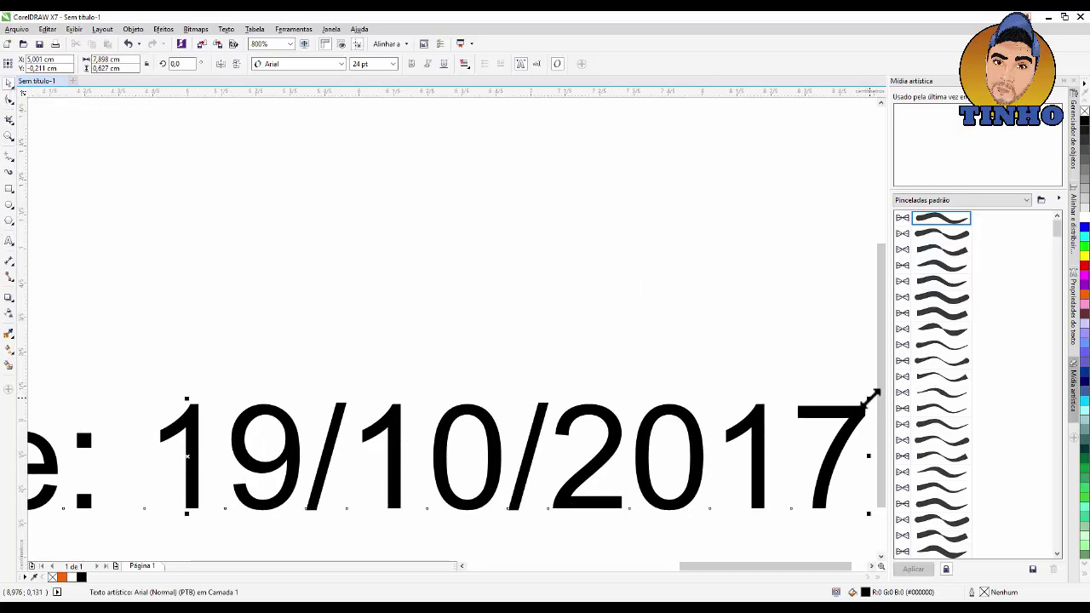
- Scale the "Validade: 19/10/2017" text down to about 4.65 pt and place it inside the frame below "Alimentação"
drag(870, 393, 724, 475)
drag(754, 566, 660, 566)
drag(734, 461, 132, 369)
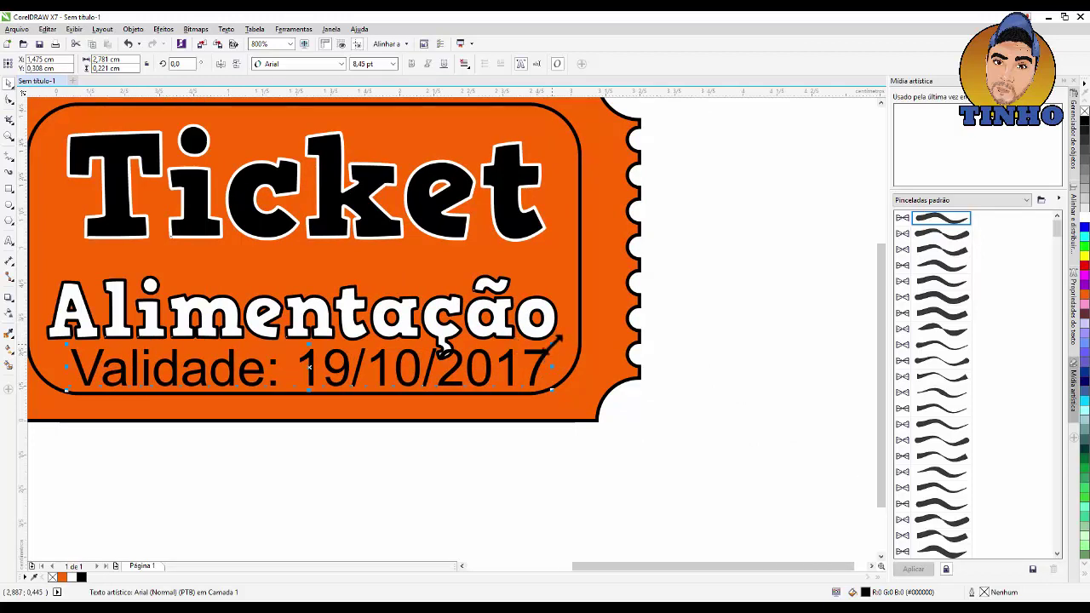
drag(552, 345, 525, 347)
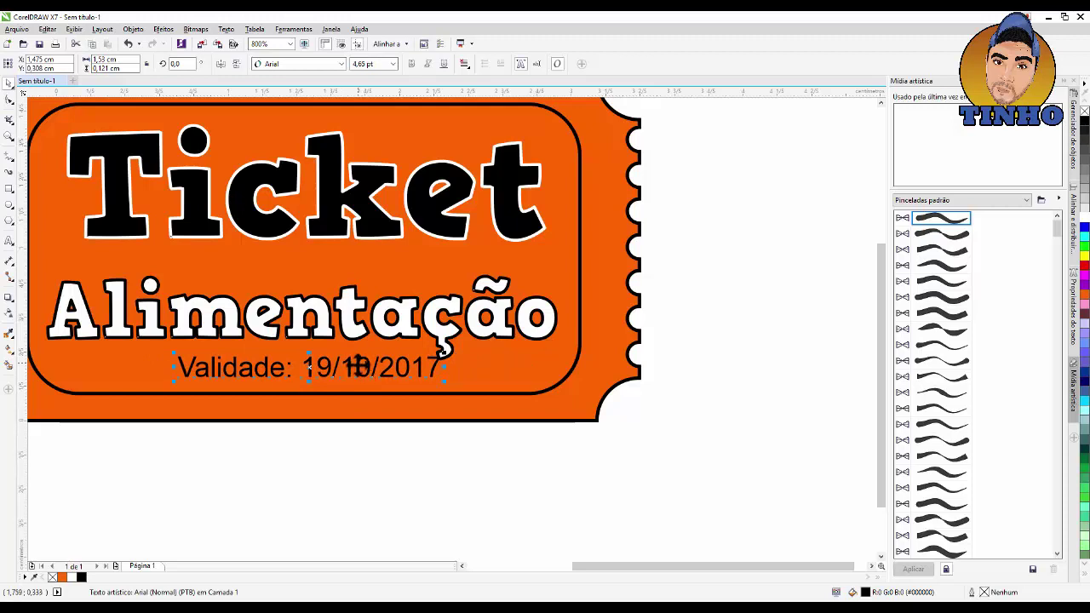
drag(358, 365, 354, 374)
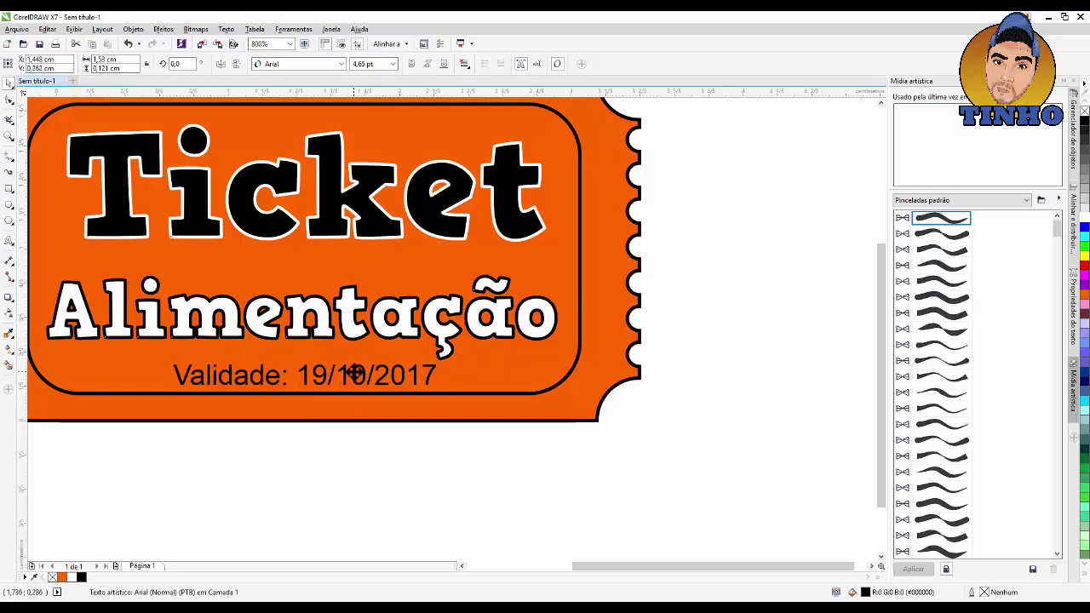
- Make the "Validade: 19/10/2017" text bold and nudge it slightly down to recentre it in the frame
drag(608, 566, 564, 566)
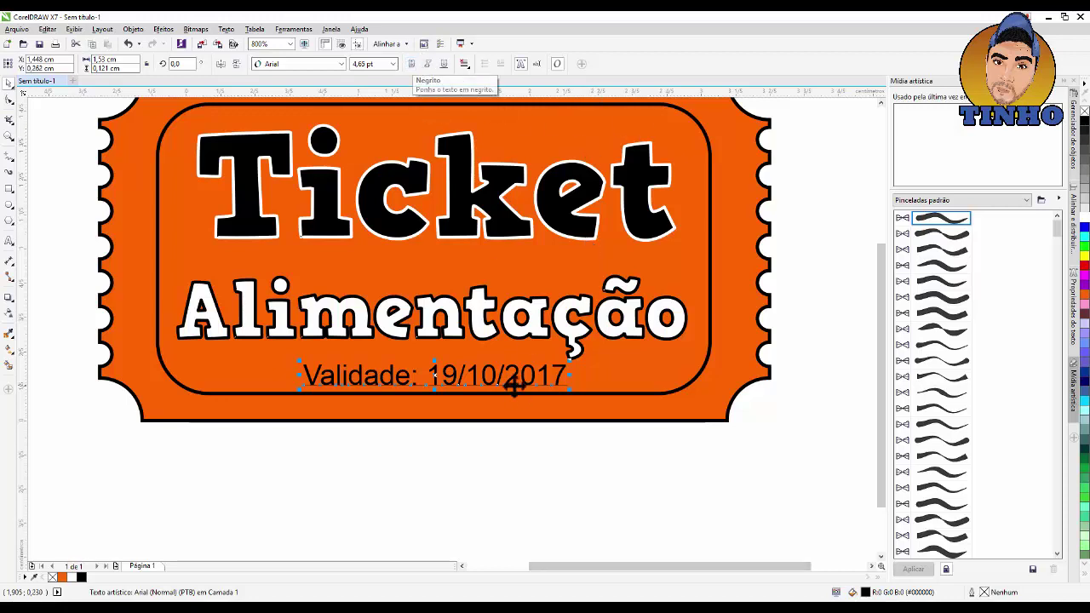
click(413, 67)
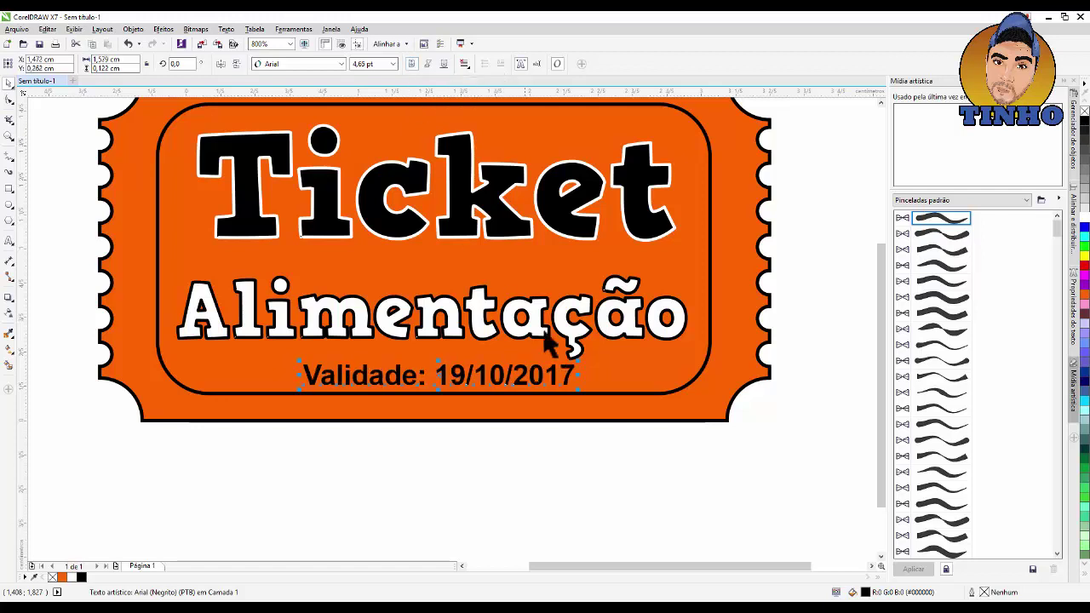
drag(573, 368, 568, 369)
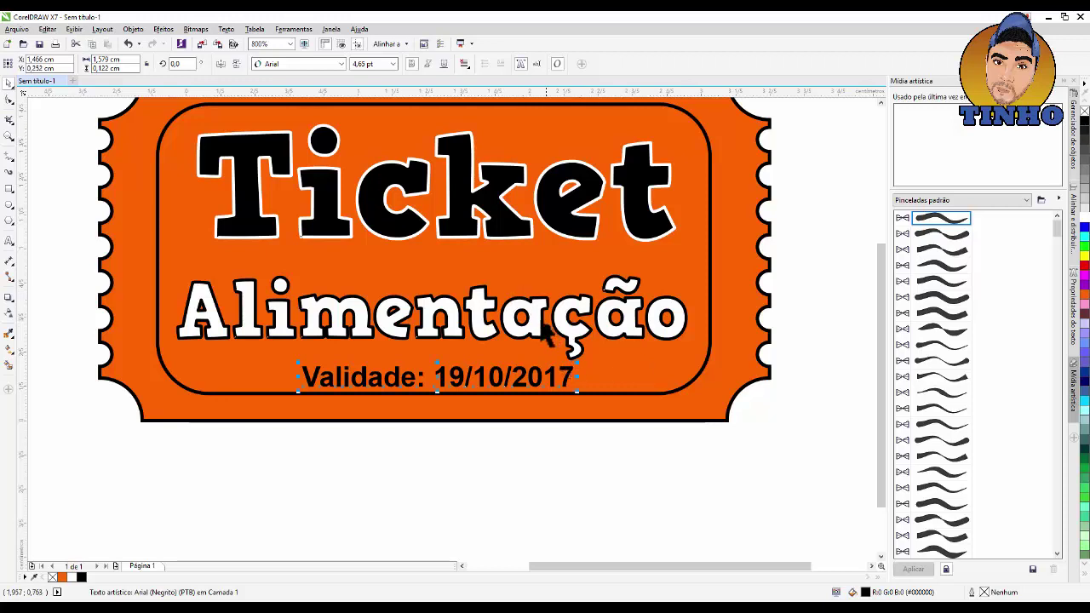
- Move the "Alimentação" text slightly up, away from the validity date
click(536, 316)
drag(537, 317, 538, 302)
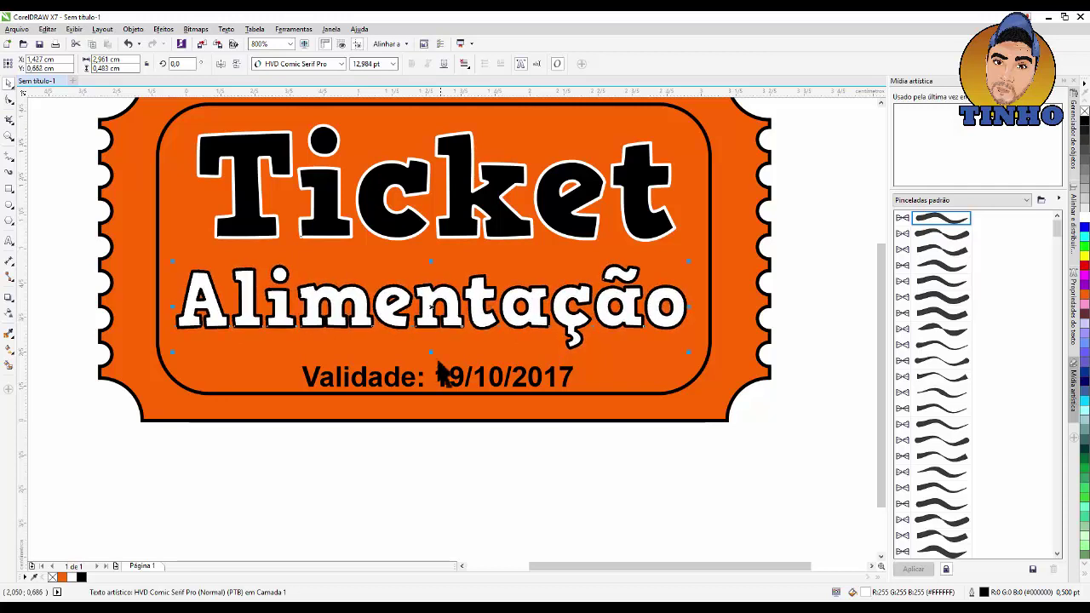
click(491, 434)
- Change the rounded inner frame's outline from a solid line to a dashed line style with long dashes
scroll(498, 422, down, 2)
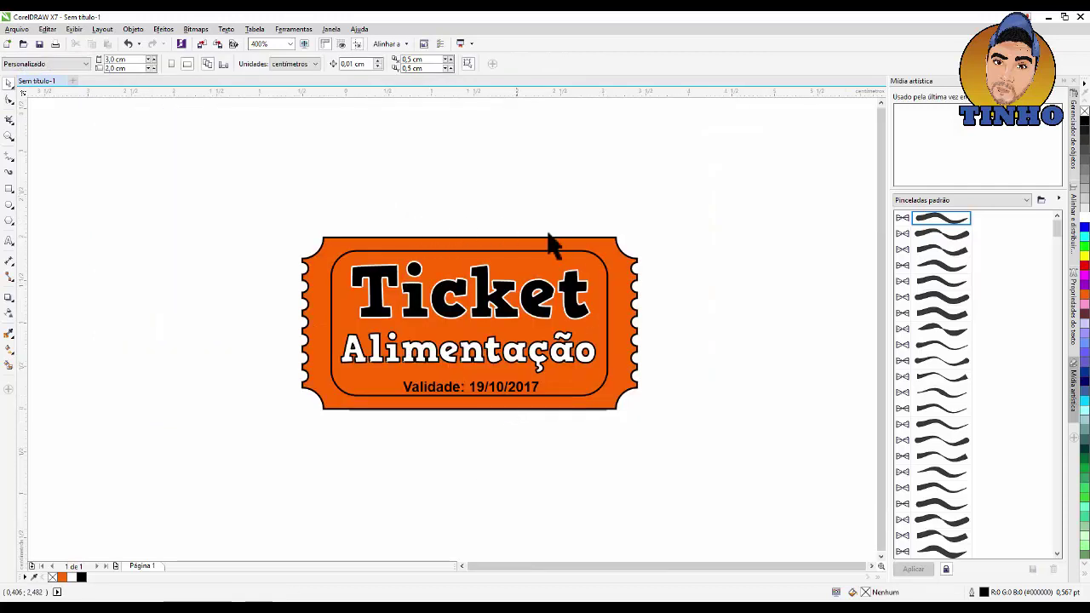
scroll(570, 247, up, 2)
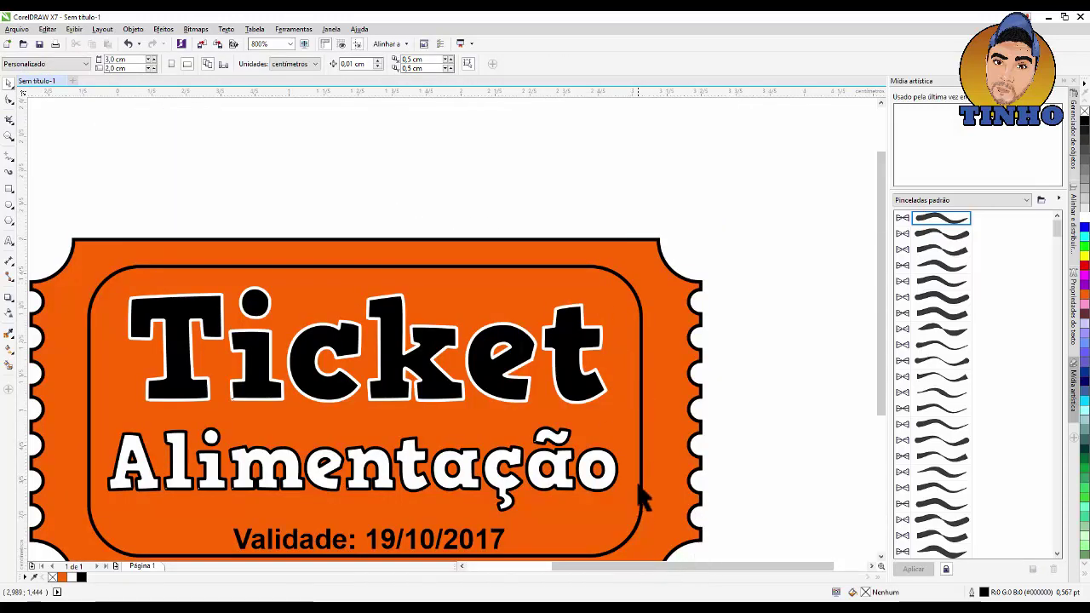
scroll(643, 501, down, 1)
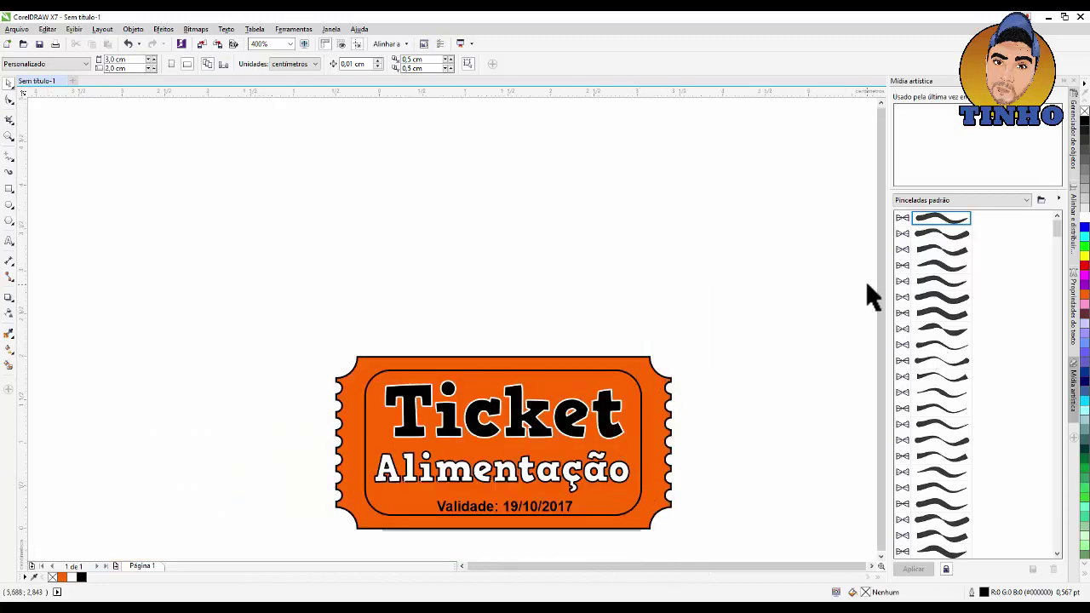
scroll(879, 561, down, 1)
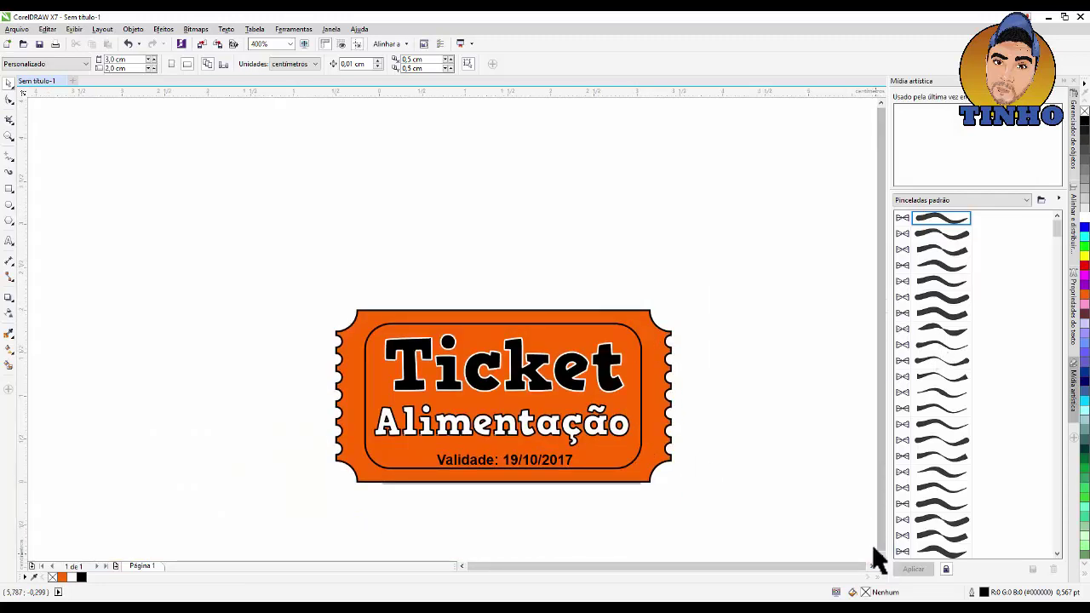
click(613, 327)
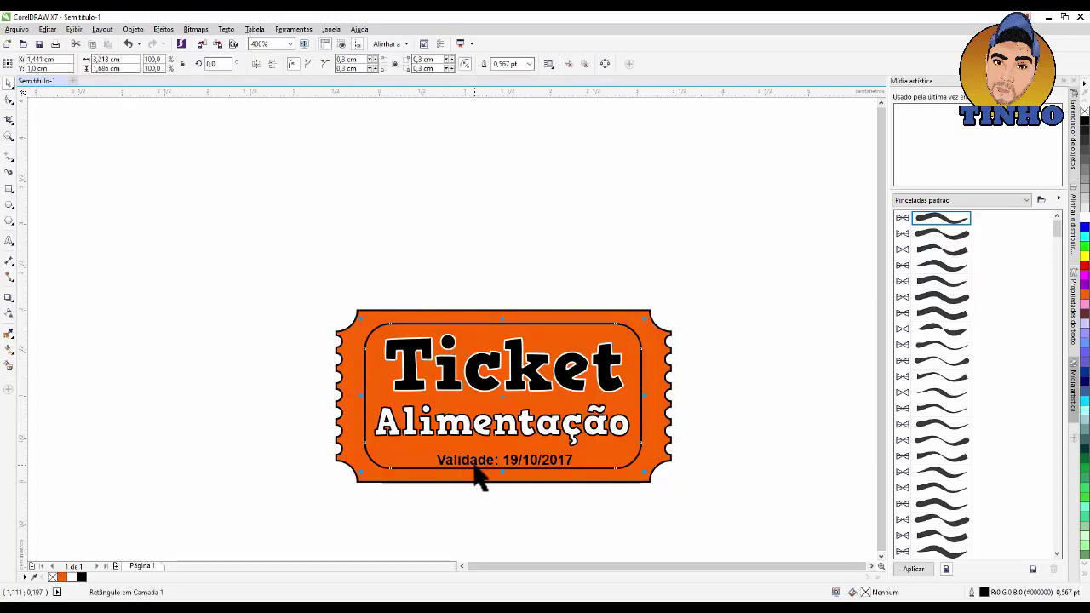
key(F12)
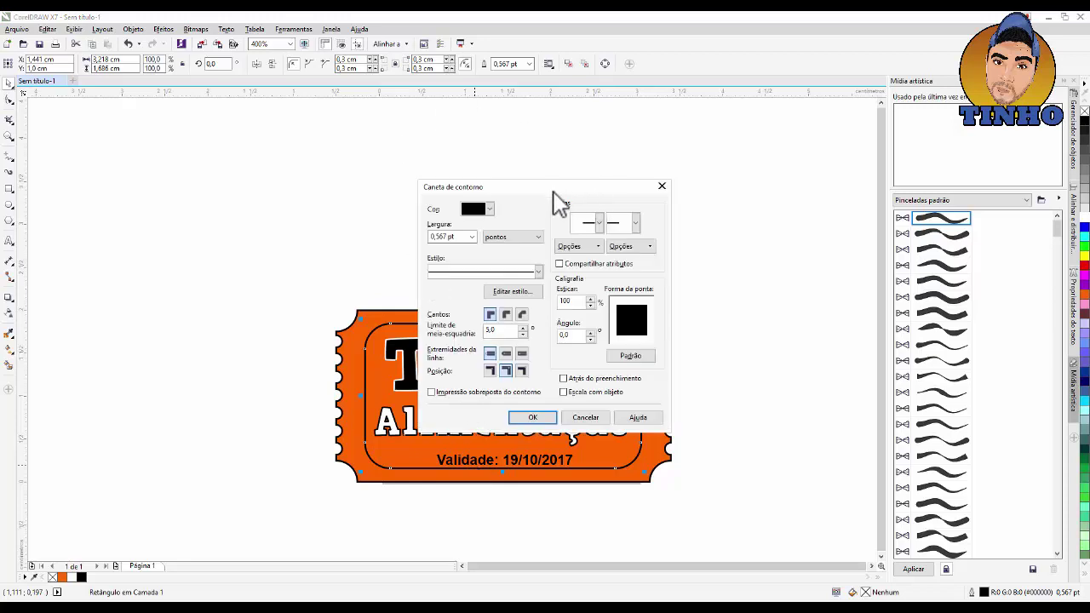
drag(549, 194, 222, 170)
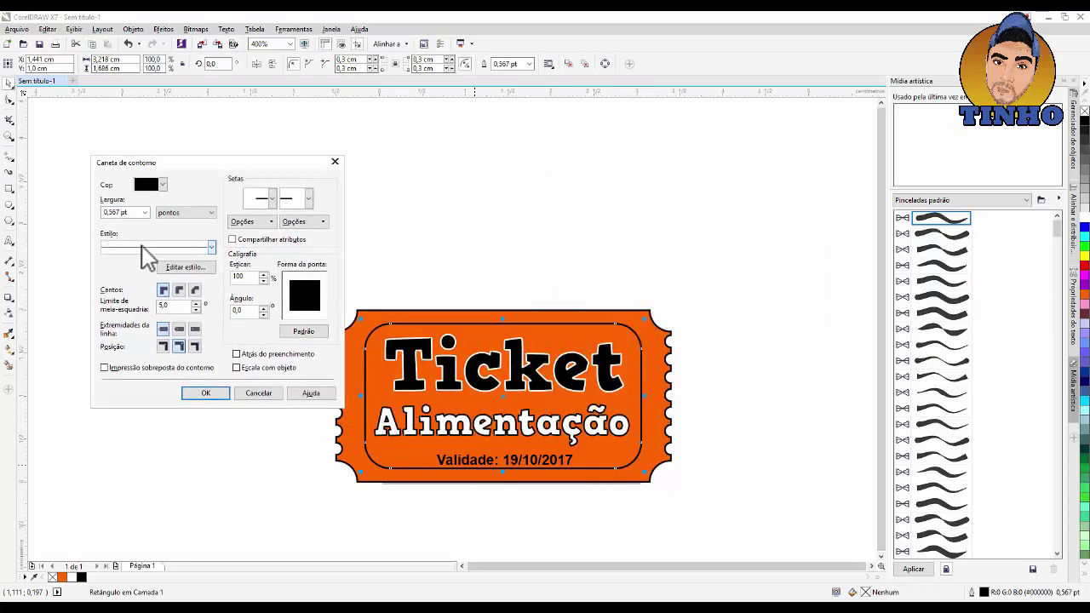
click(213, 246)
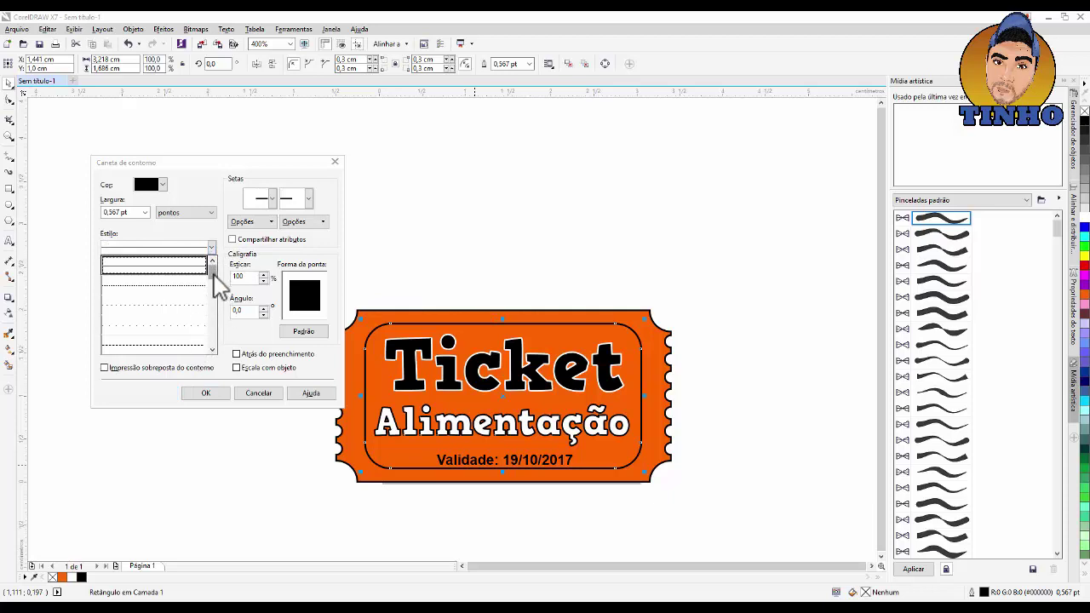
scroll(213, 281, down, 2)
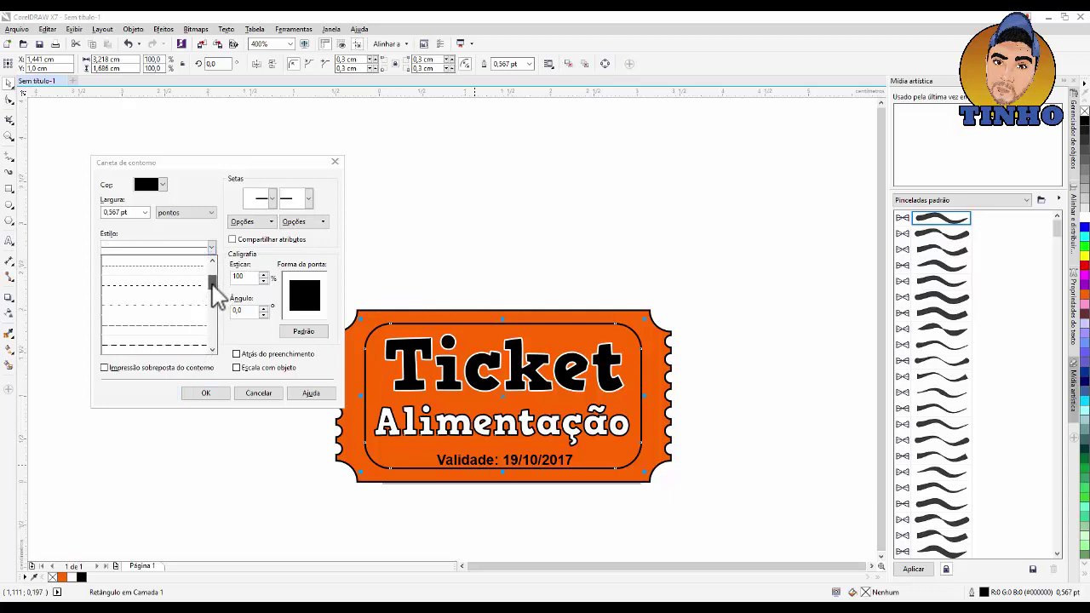
click(158, 344)
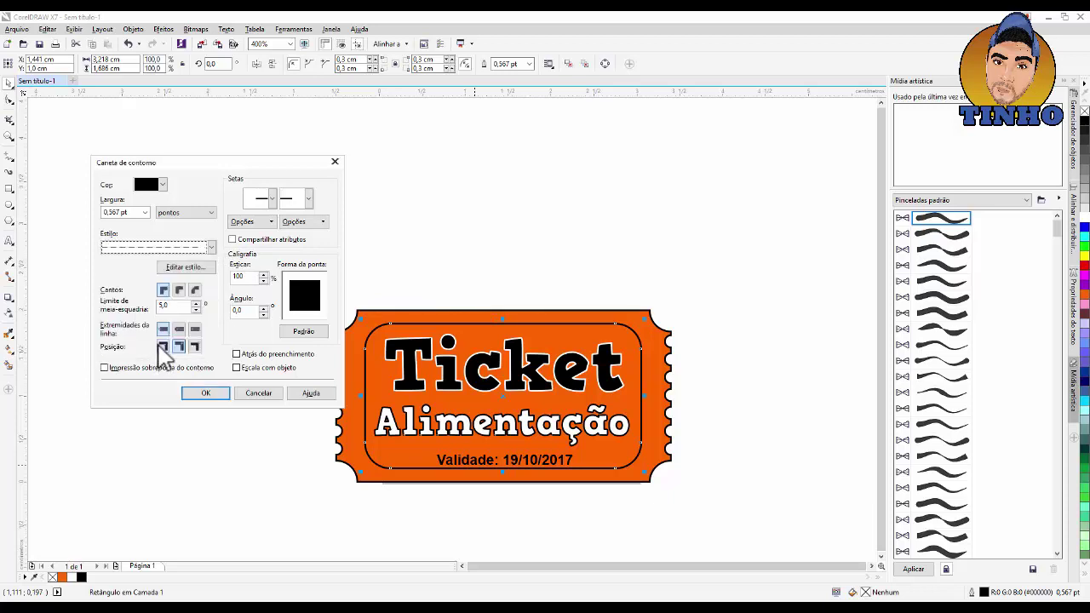
click(206, 392)
- Colour the dashed inner frame's outline white
scroll(604, 451, up, 2)
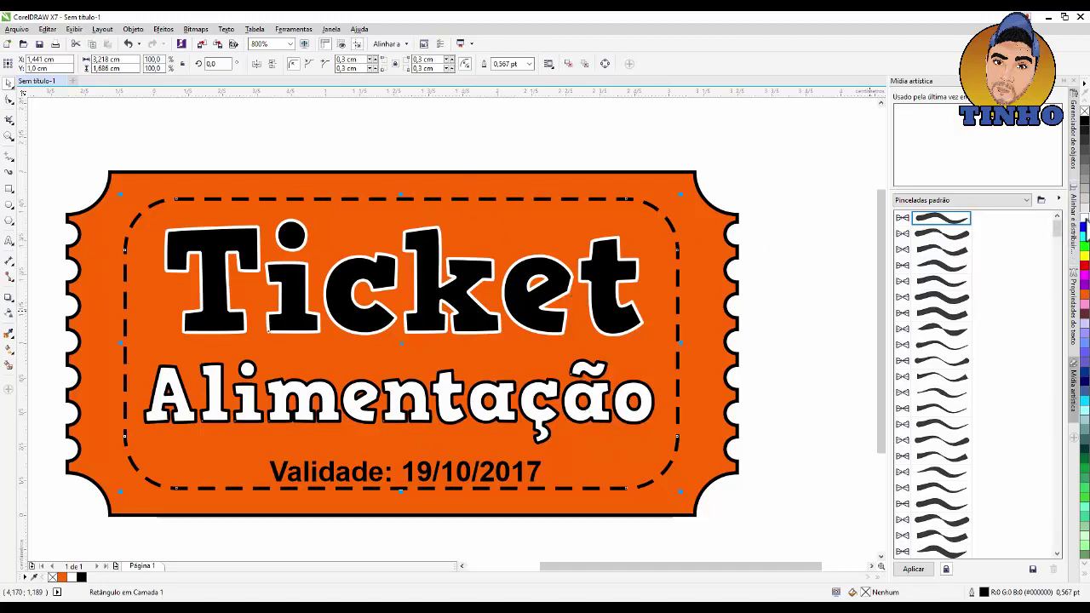
right_click(1084, 219)
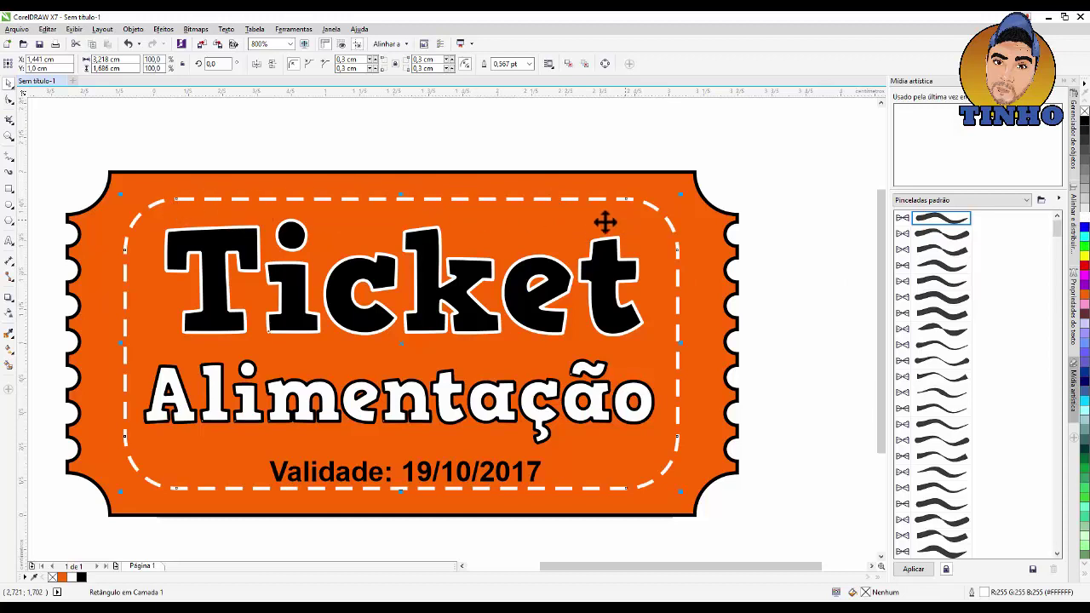
click(423, 103)
- Convert all the ticket objects into one 600 dpi RGB bitmap with anti-aliasing and a transparent background, and shift it slightly
scroll(681, 292, down, 4)
scroll(713, 327, up, 2)
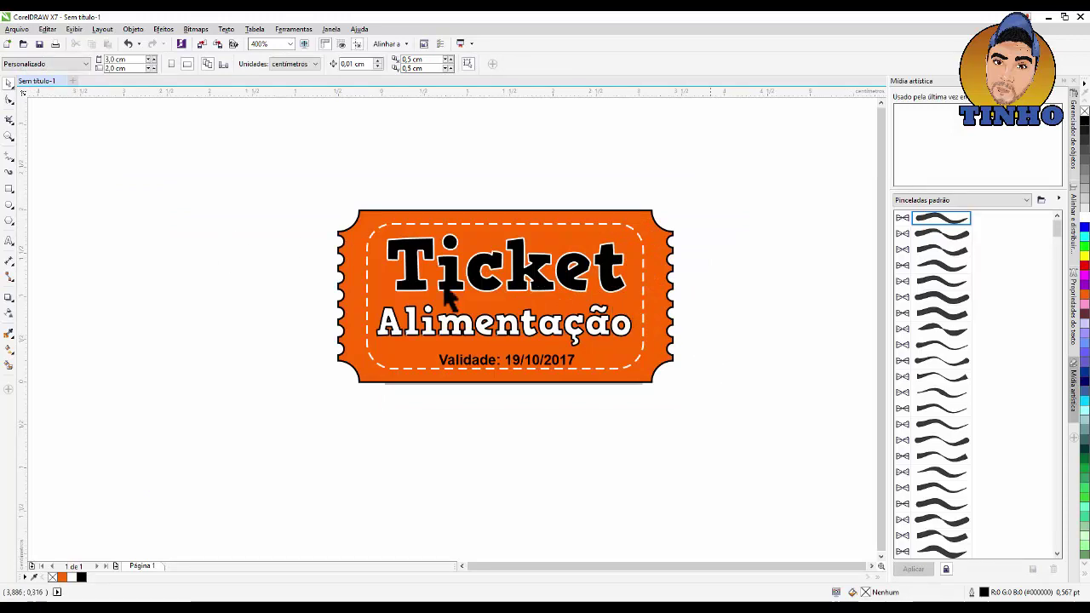
drag(278, 172, 784, 422)
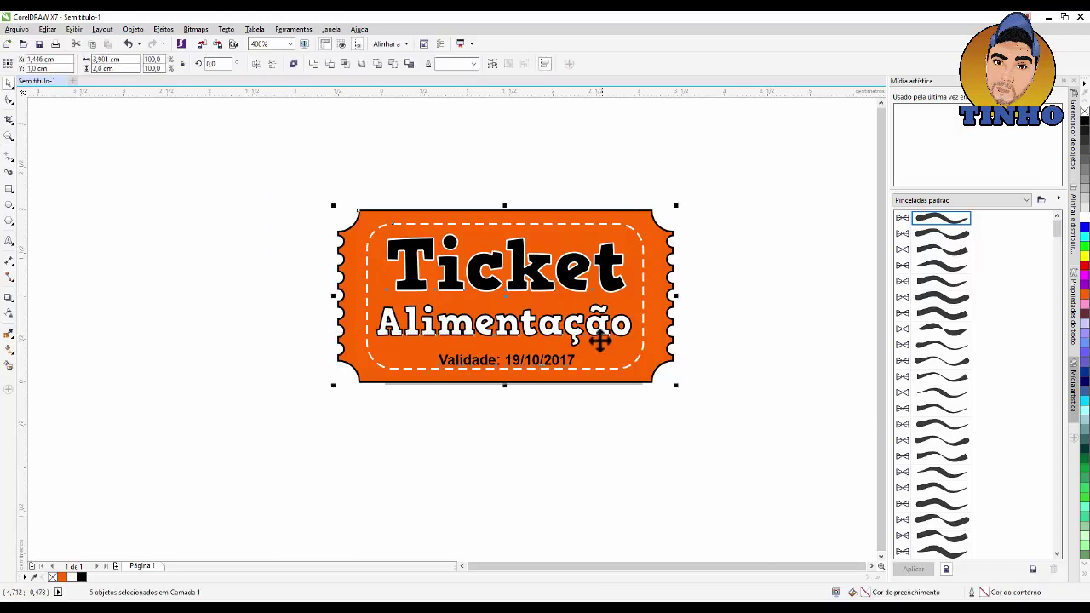
click(195, 29)
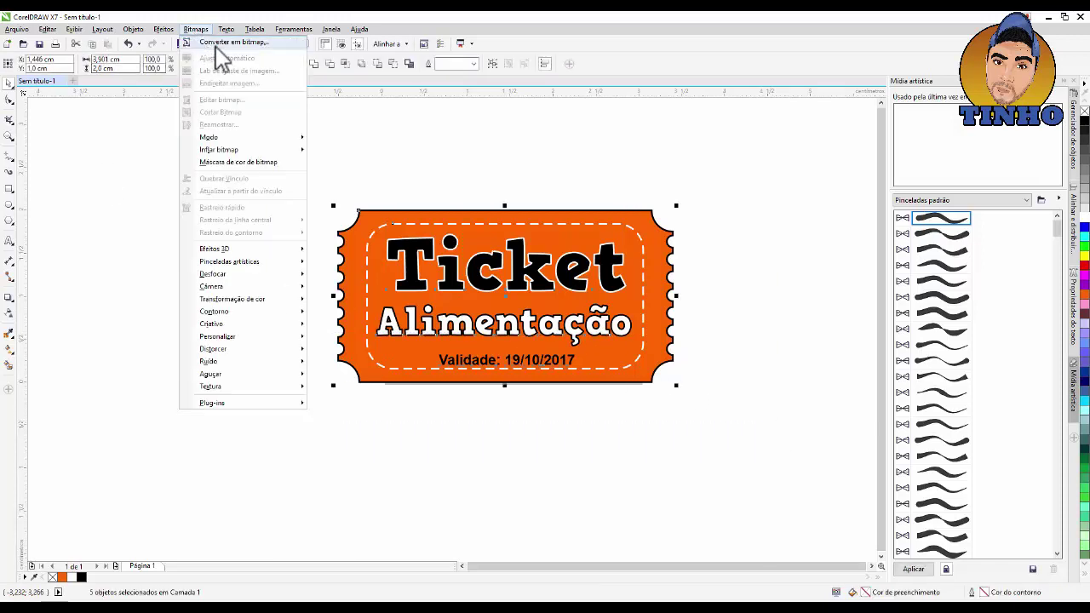
click(215, 46)
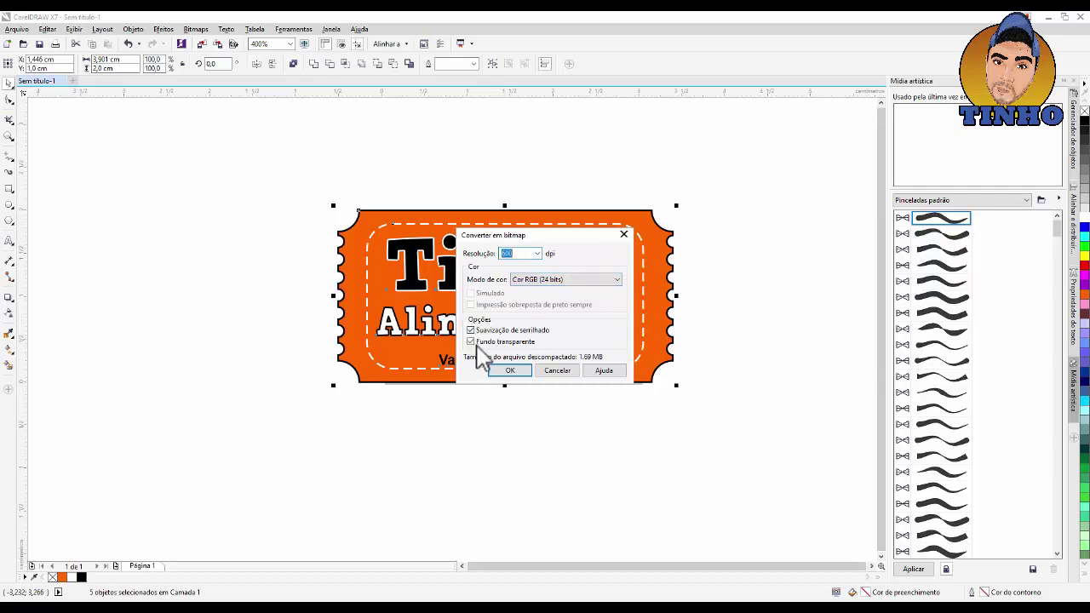
click(510, 372)
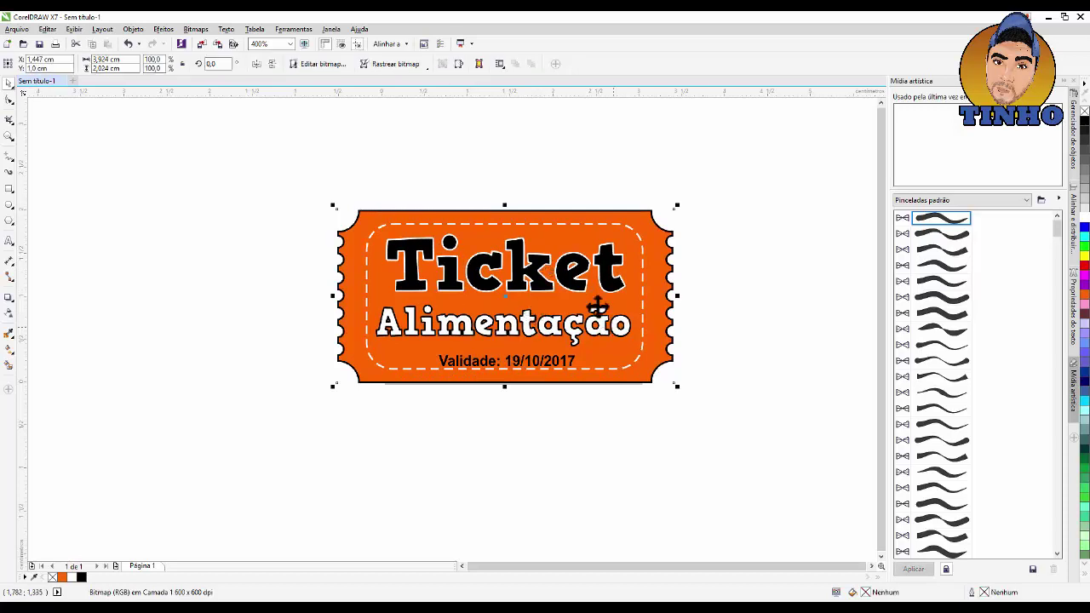
drag(583, 276, 483, 294)
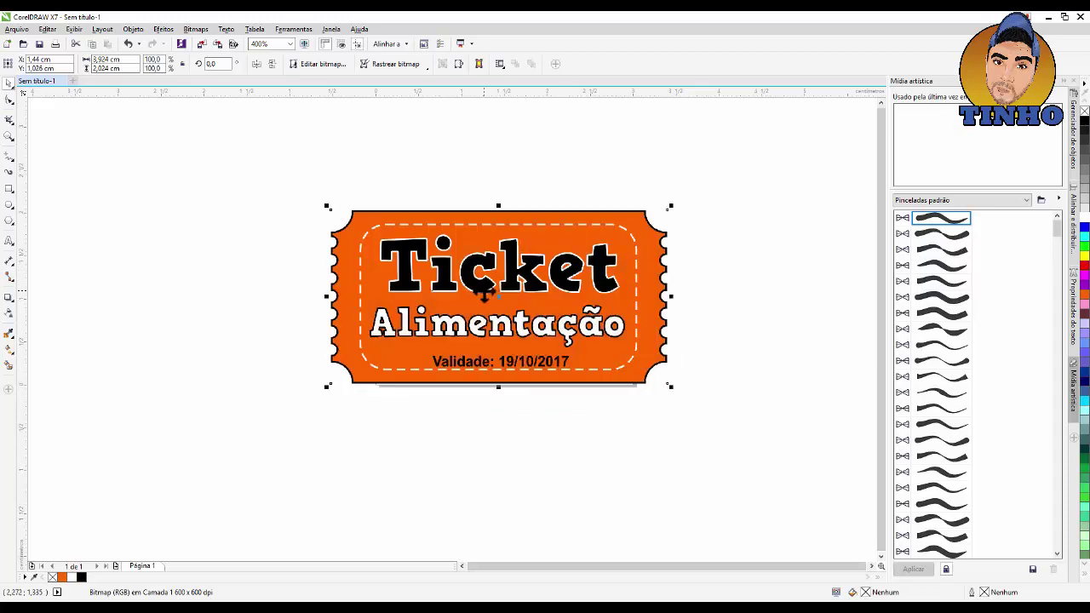
- Change the page size to A4 in landscape orientation, with nothing selected
scroll(497, 278, down, 1)
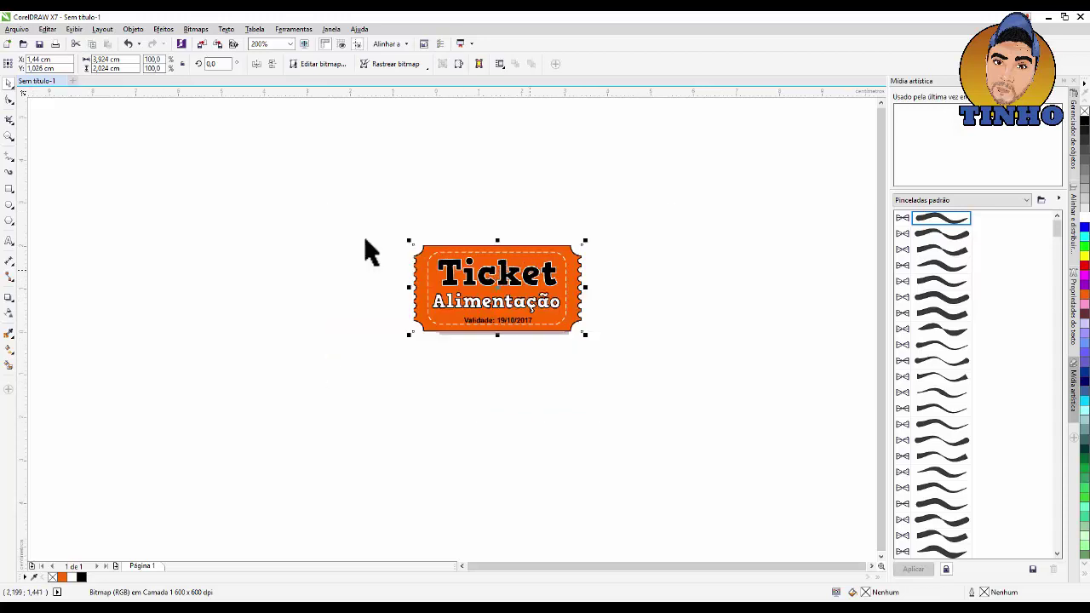
click(263, 158)
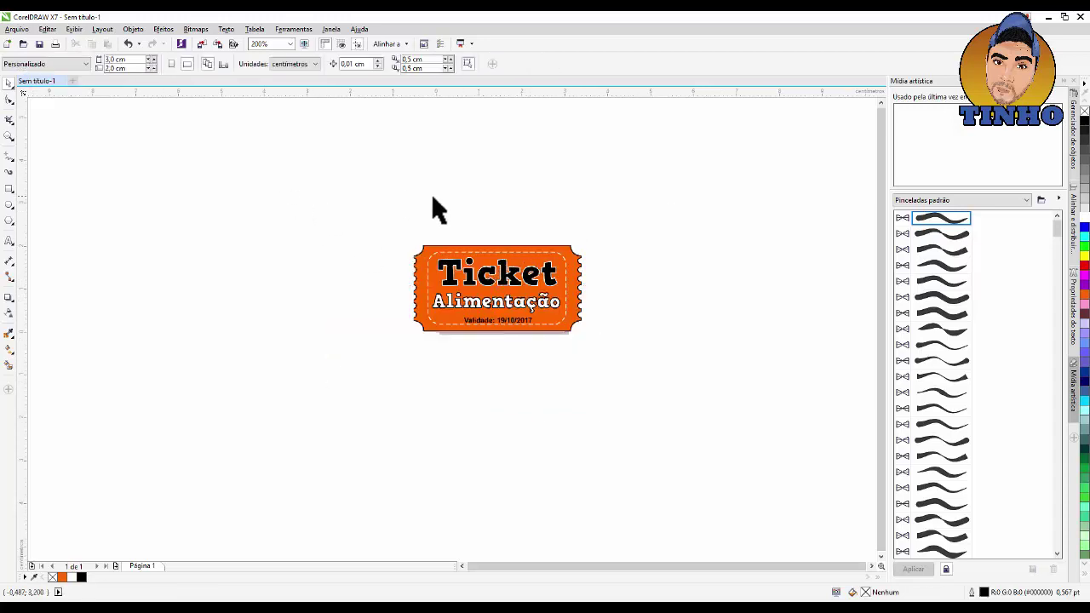
click(87, 65)
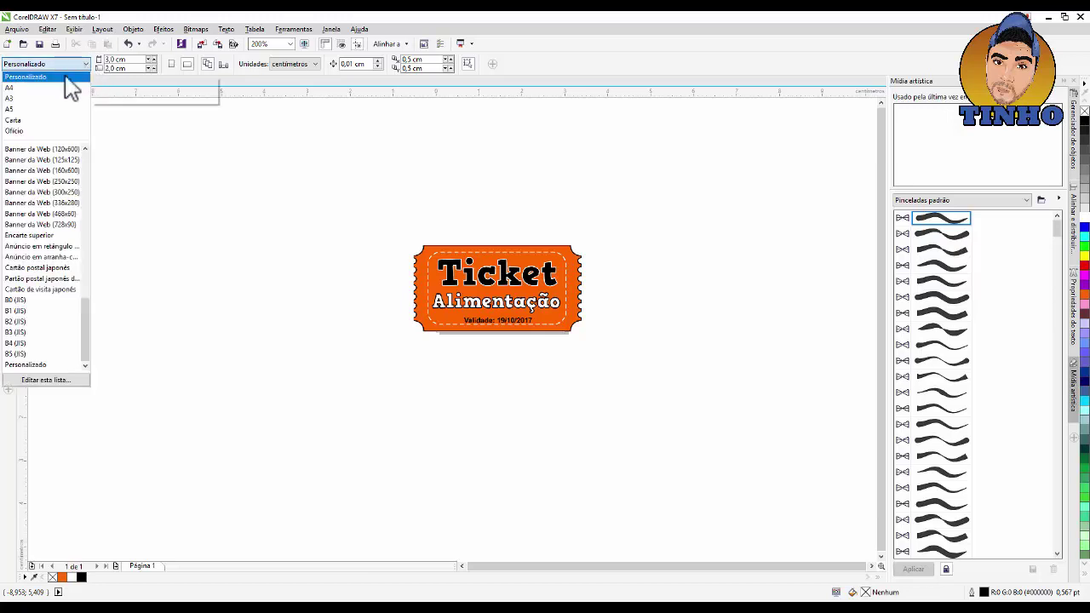
click(12, 89)
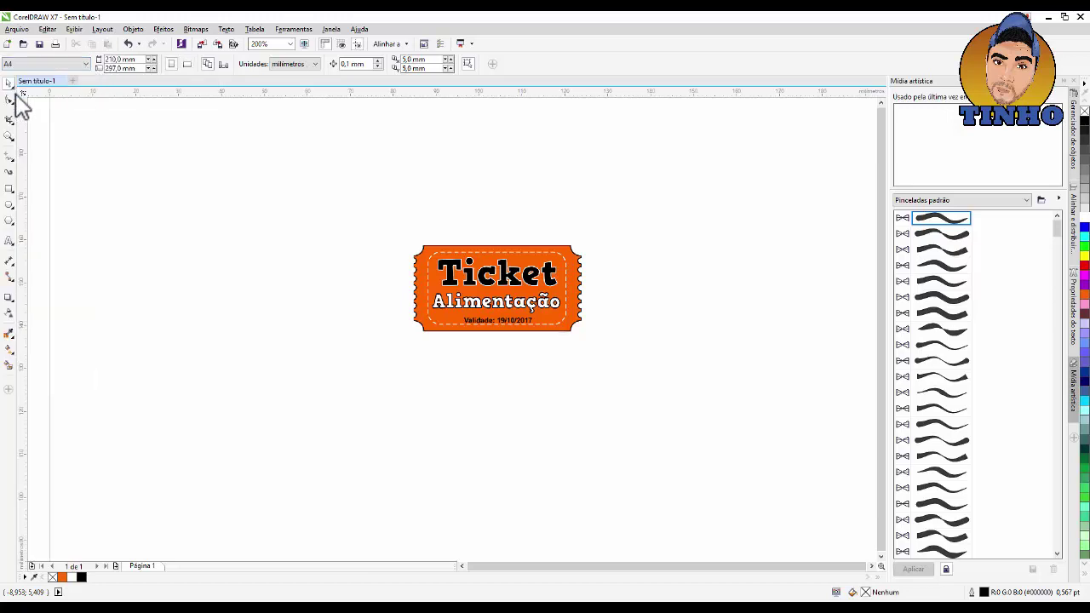
click(188, 65)
scroll(408, 255, down, 2)
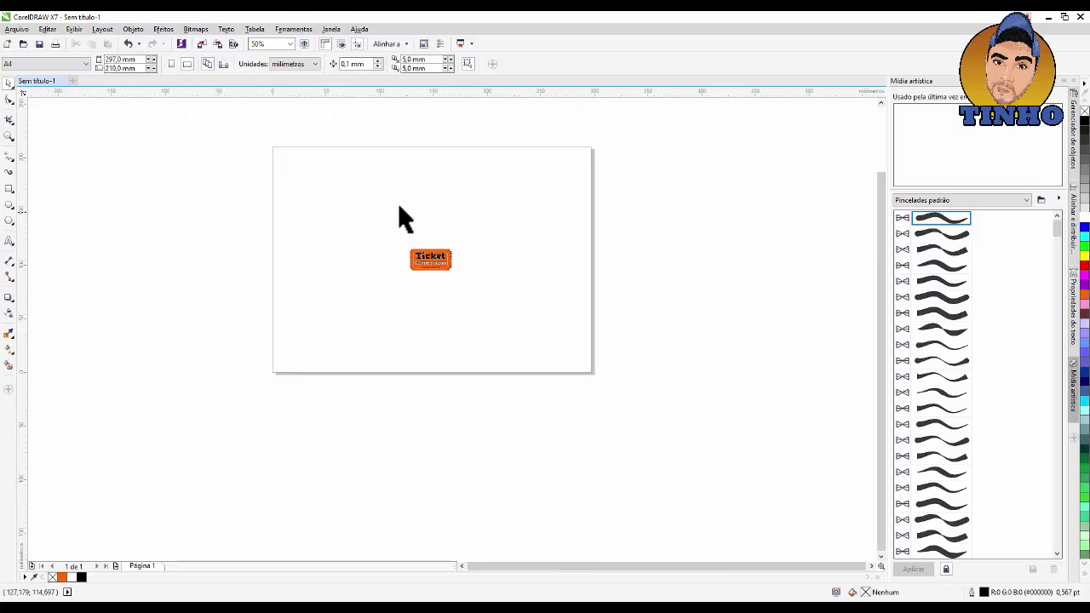
- Move the ticket bitmap into the upper-left corner of the A4 page, leaving a small margin to the page edges
scroll(426, 213, up, 2)
scroll(425, 219, down, 1)
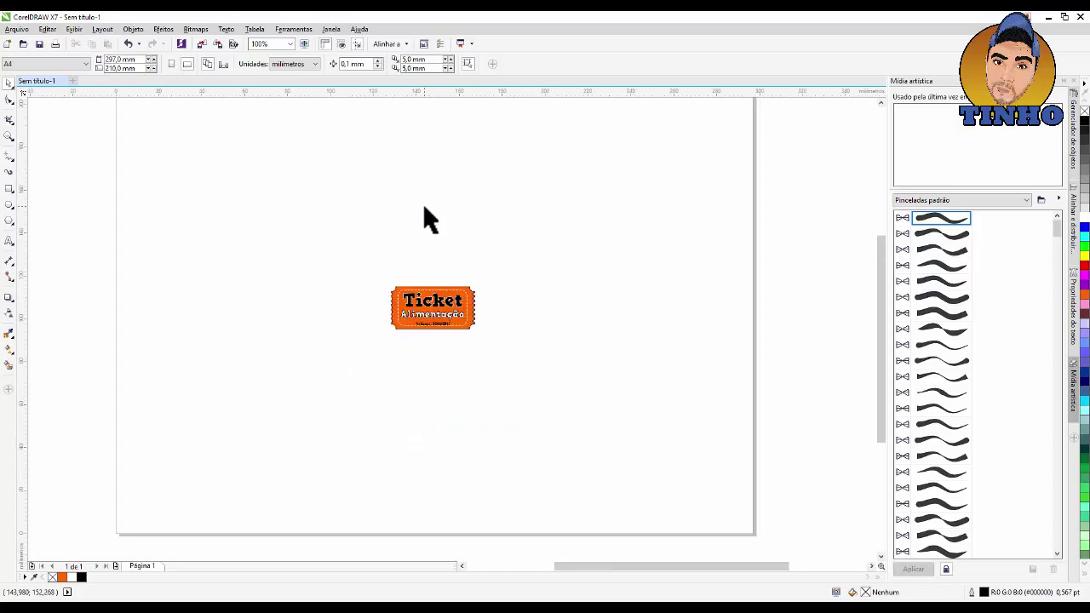
scroll(464, 234, down, 2)
scroll(466, 234, up, 4)
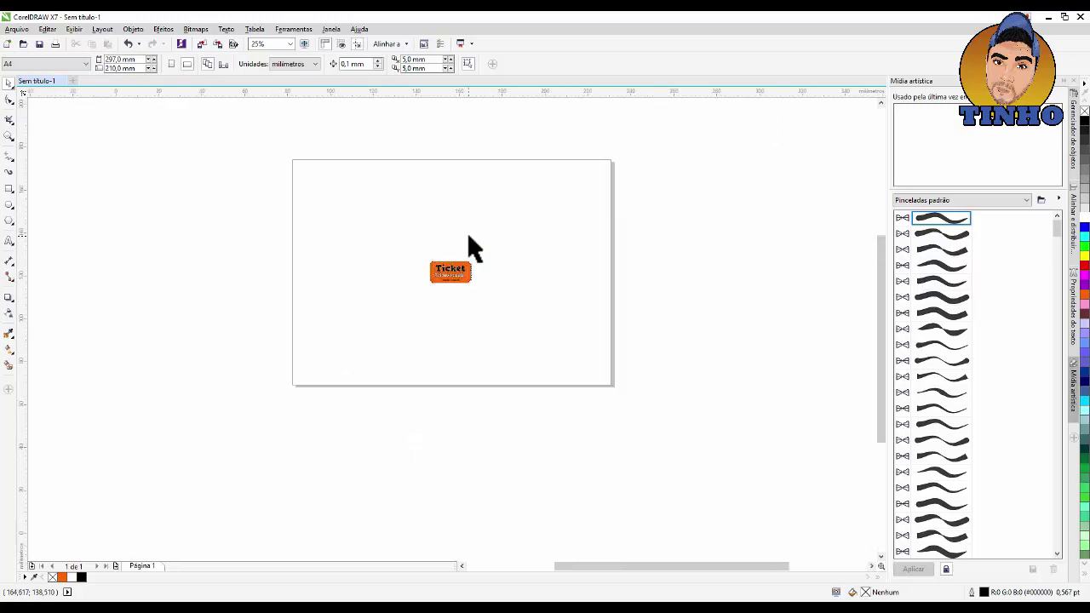
scroll(468, 240, down, 2)
scroll(436, 263, down, 1)
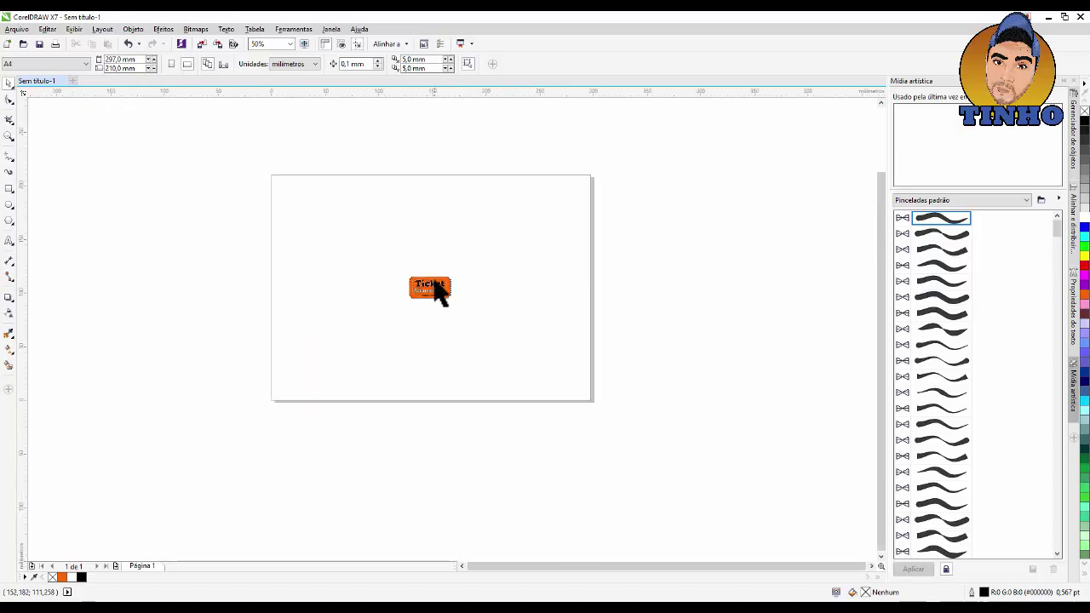
drag(421, 282, 296, 191)
scroll(272, 189, up, 1)
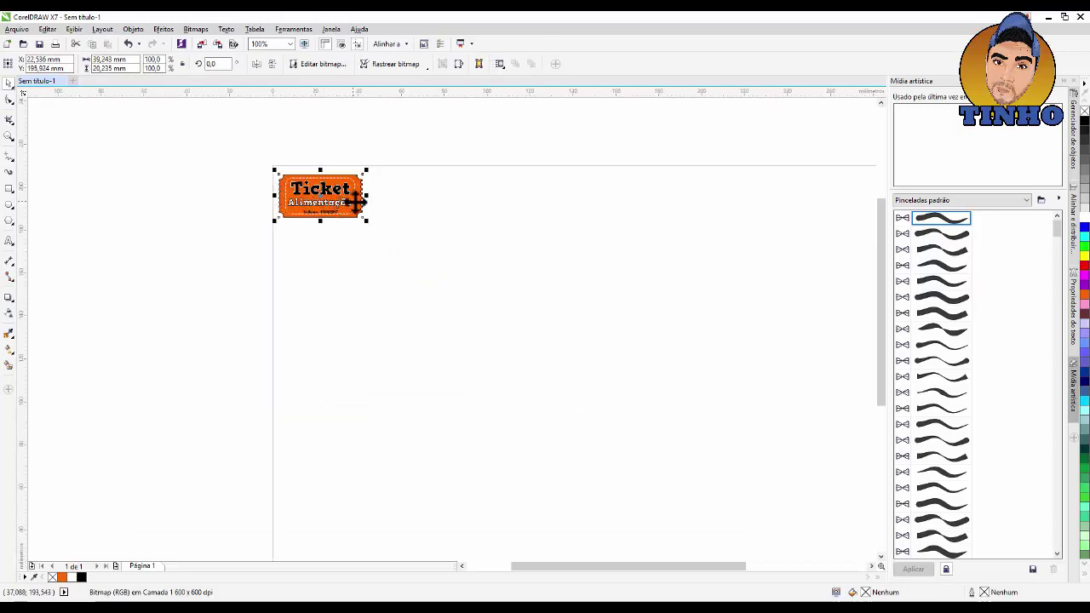
scroll(352, 199, down, 2)
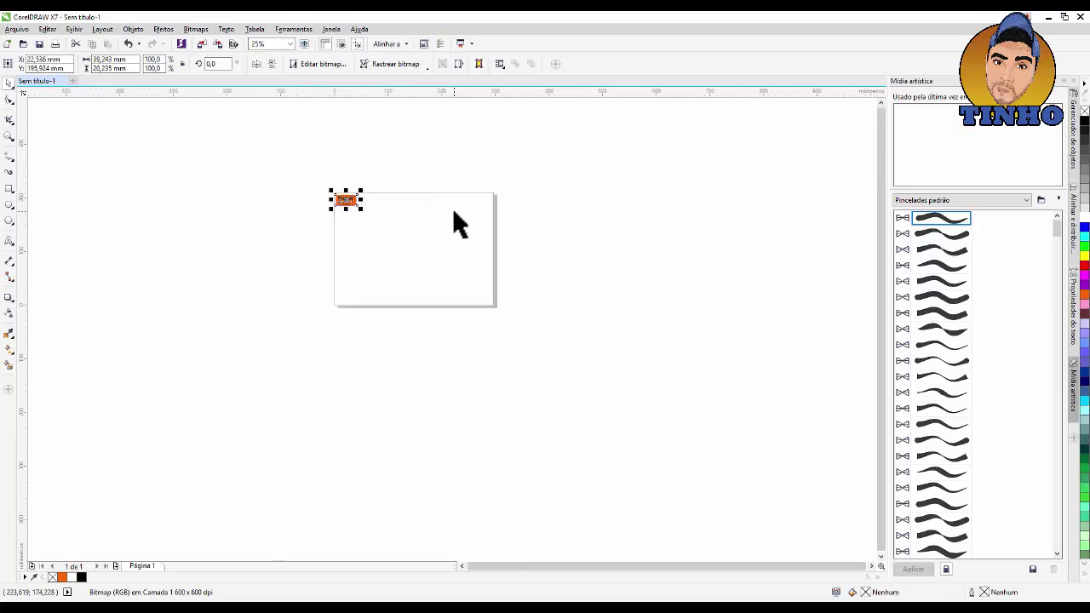
- Place a copy of the ticket directly below the original, aligned vertically and with a narrow gap
key(shift+F2)
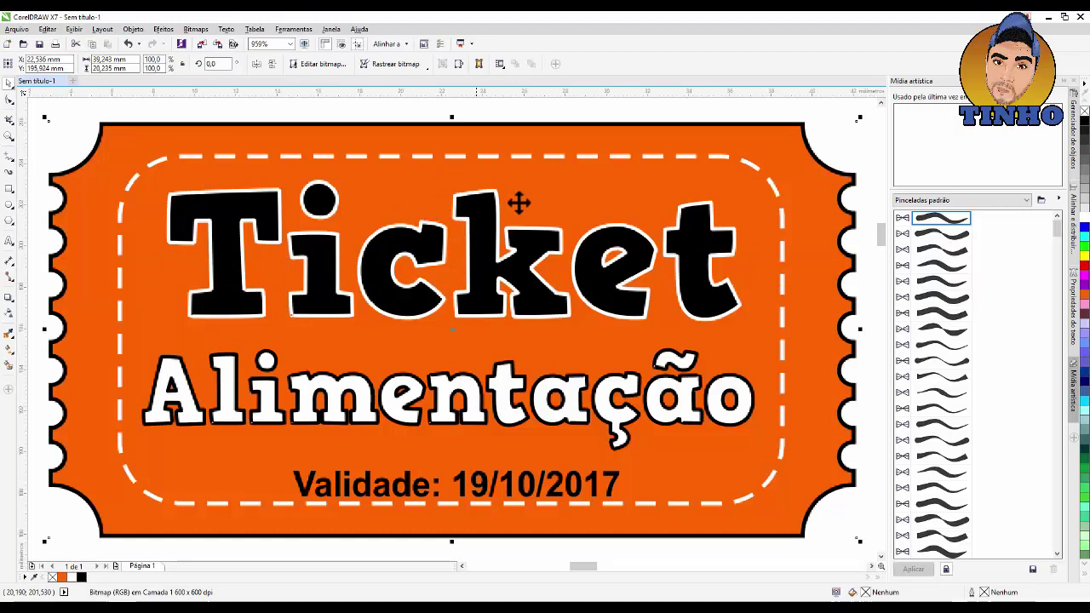
scroll(523, 210, down, 1)
scroll(523, 206, down, 2)
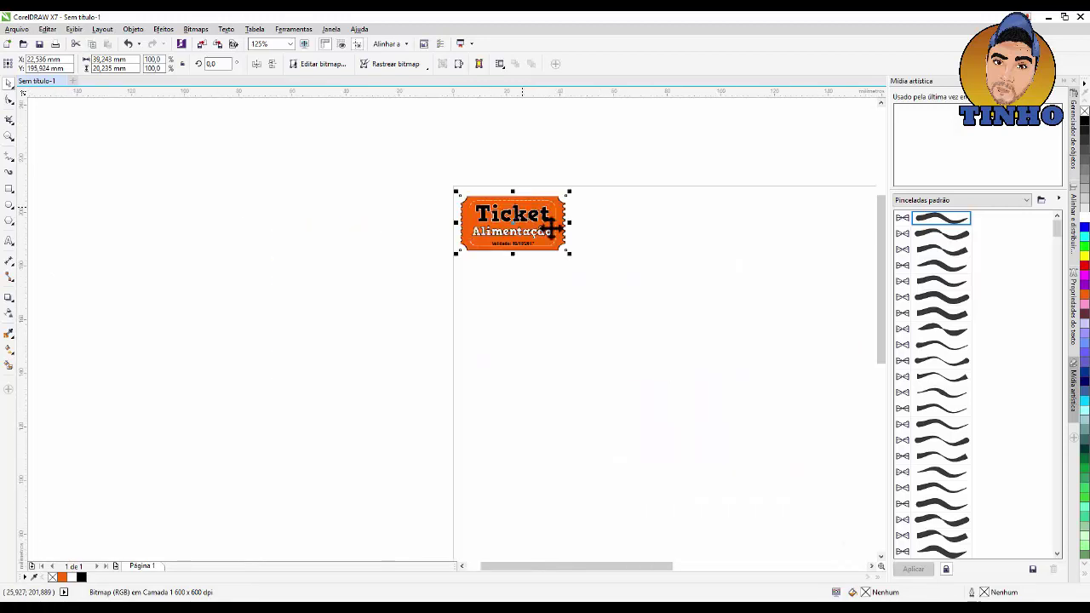
drag(651, 559, 676, 567)
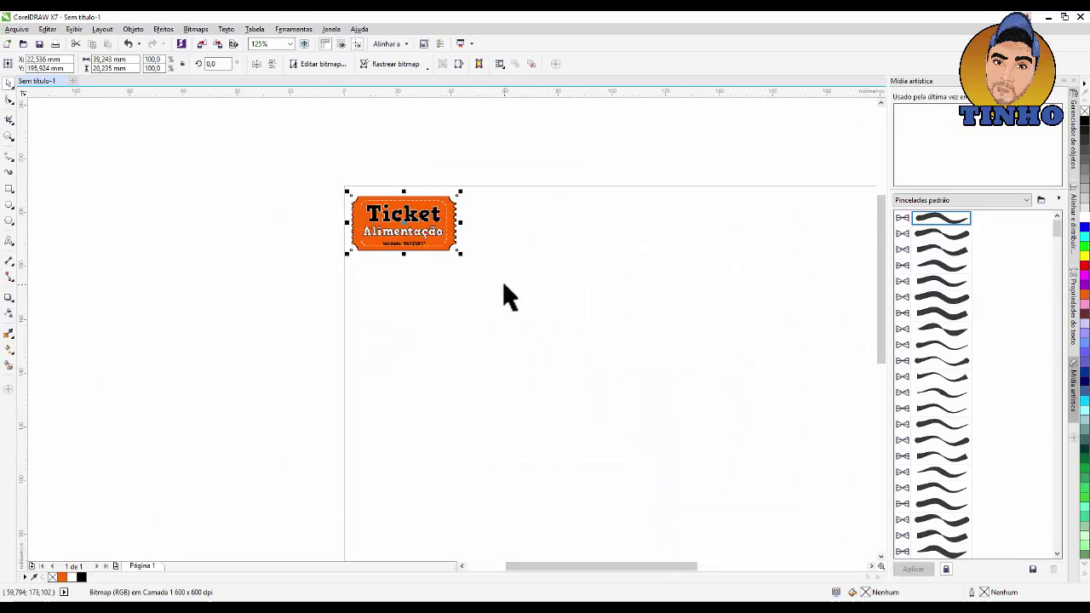
drag(426, 223, 424, 274)
right_click(424, 274)
scroll(298, 230, down, 2)
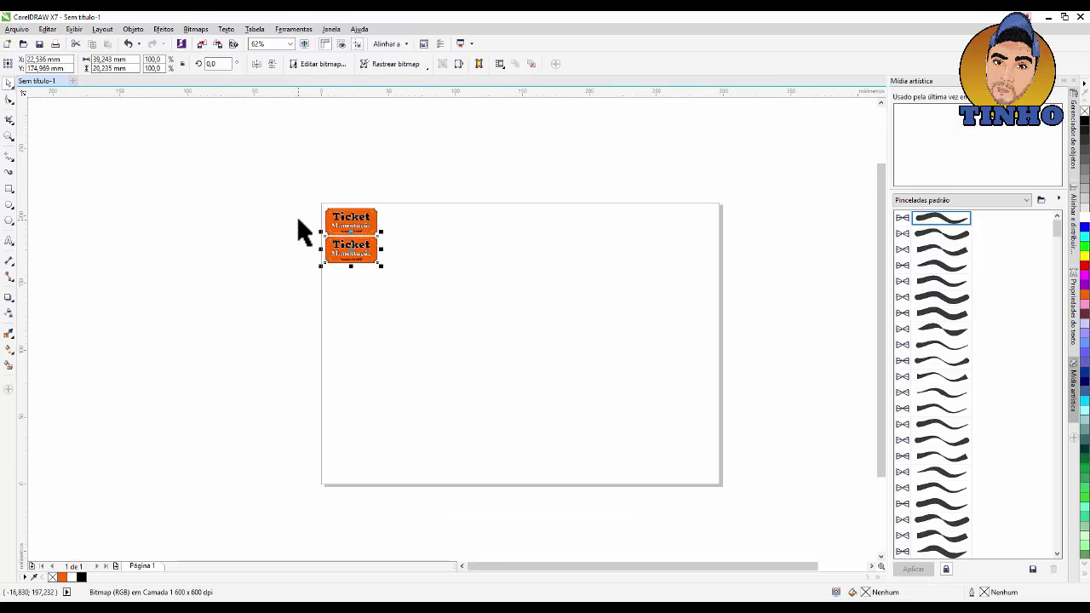
- Repeat the downward duplication seven times to form a column of nine tickets
key(ctrl+r)
key(ctrl+r)
key(ctrl+r)
key(ctrl+r)
key(ctrl+r)
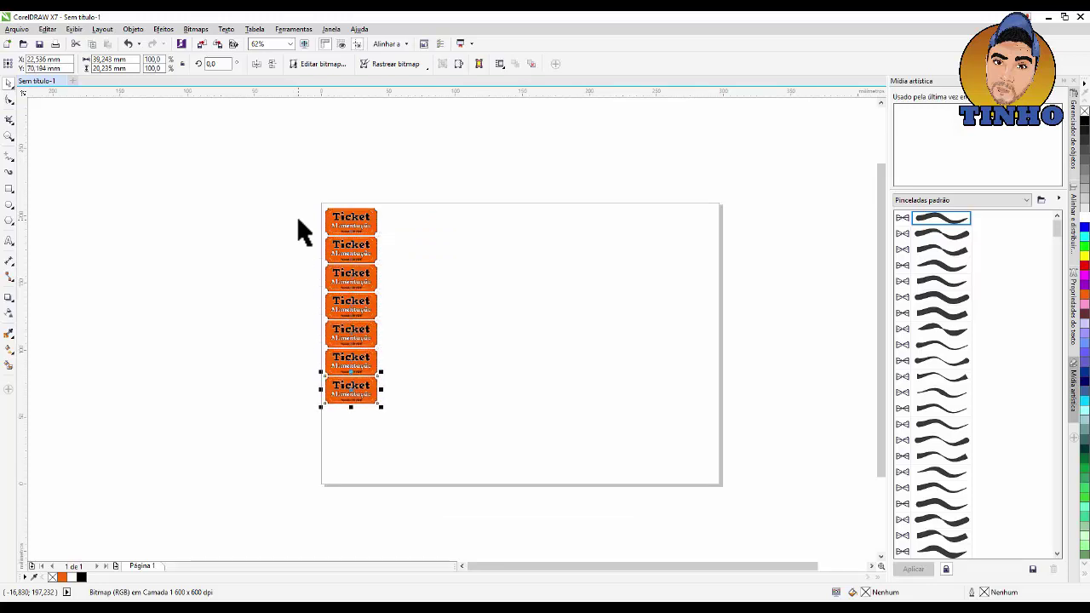
key(ctrl+r)
key(ctrl+r)
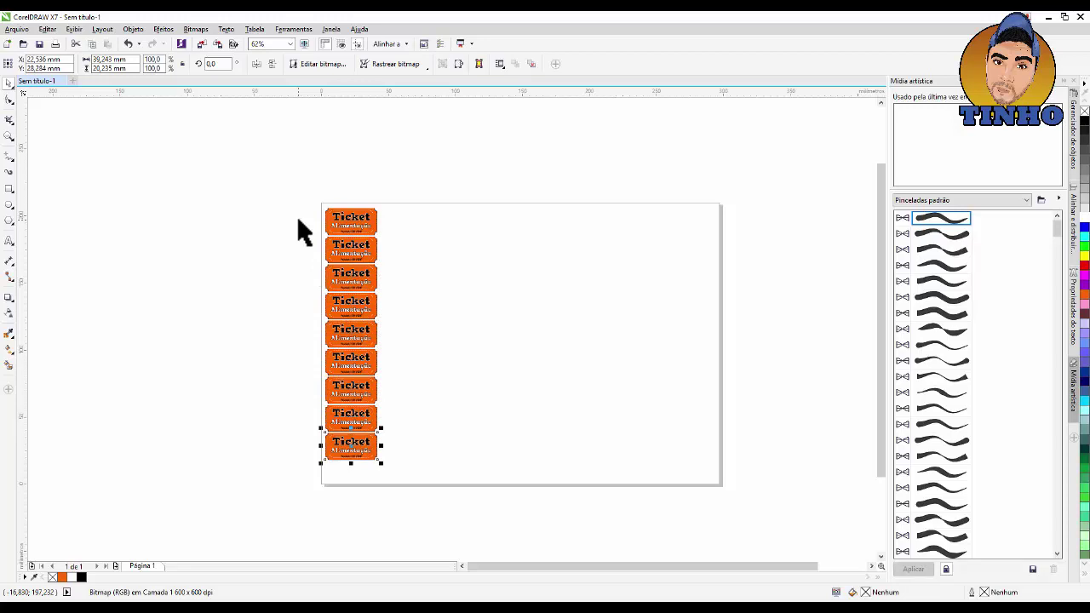
- Duplicate the nine-ticket column beside itself with a narrow gap, and repeat the duplication five times to make seven columns
drag(275, 187, 445, 482)
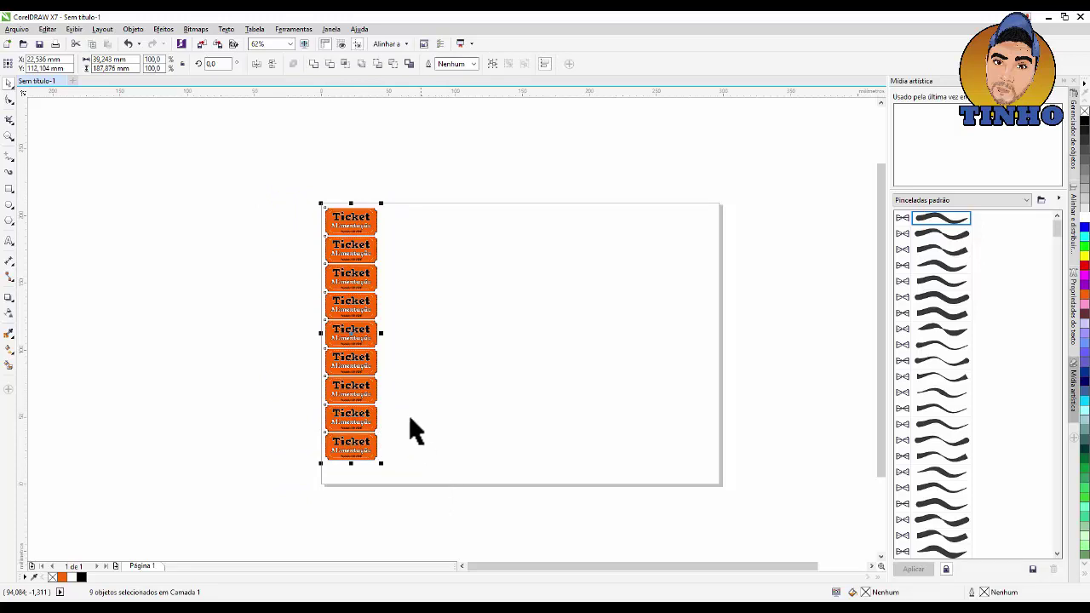
drag(350, 309, 405, 308)
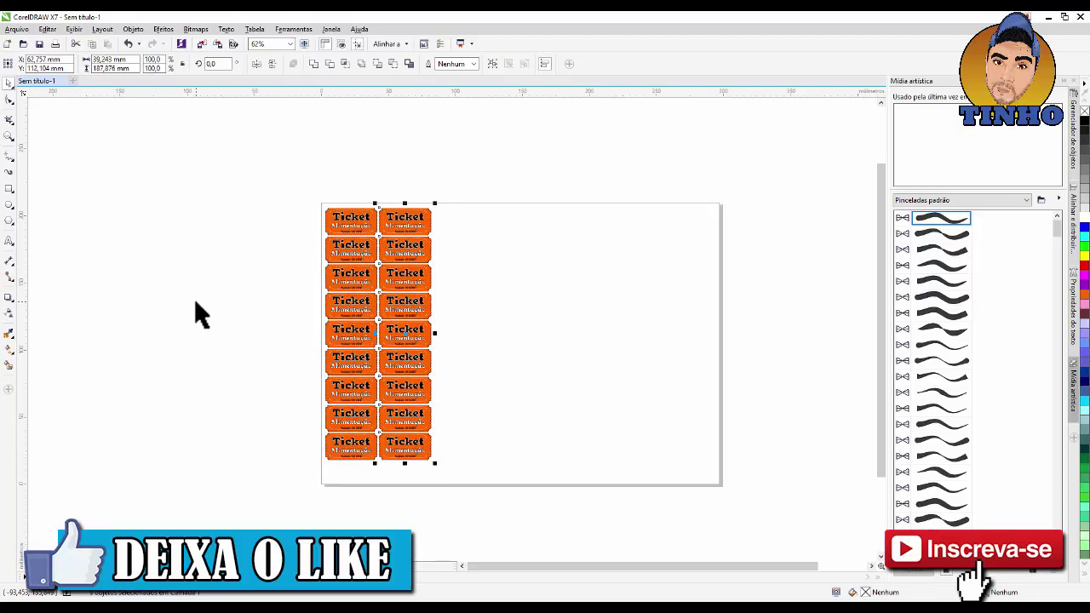
key(ctrl+r)
key(ctrl+r)
key(ctrl+r)
key(ctrl+r)
key(ctrl+r)
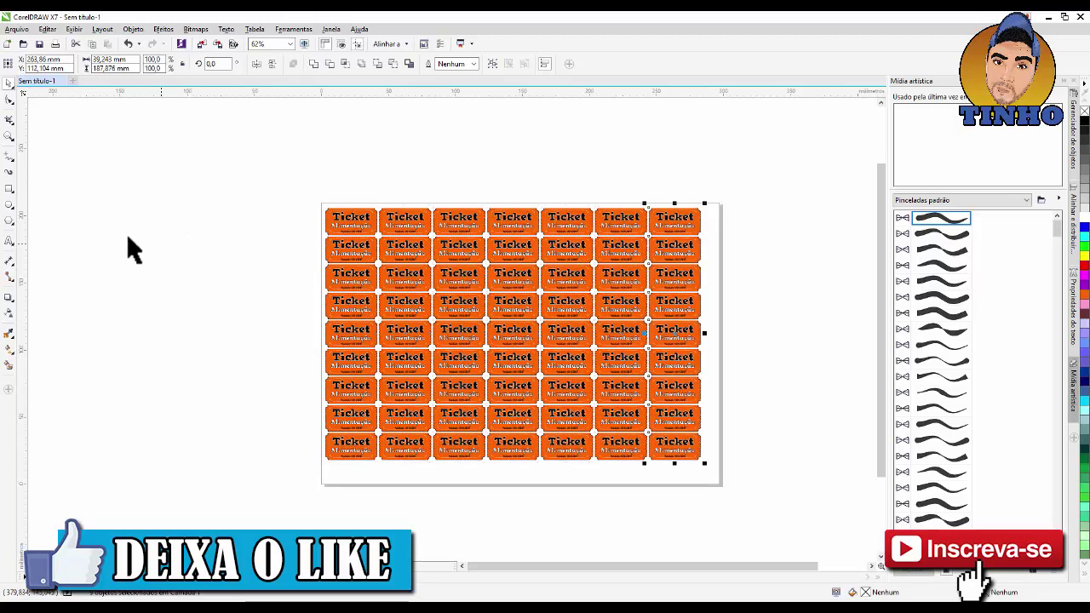
- Group all the tickets on the sheet, centre the group on the page and deselect it
drag(203, 171, 751, 504)
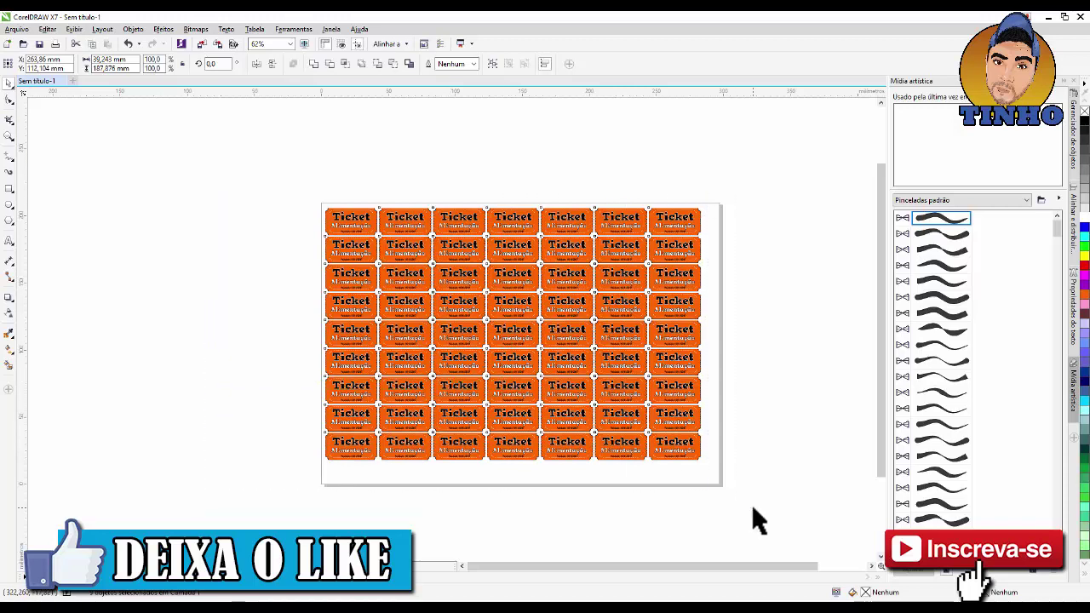
right_click(562, 244)
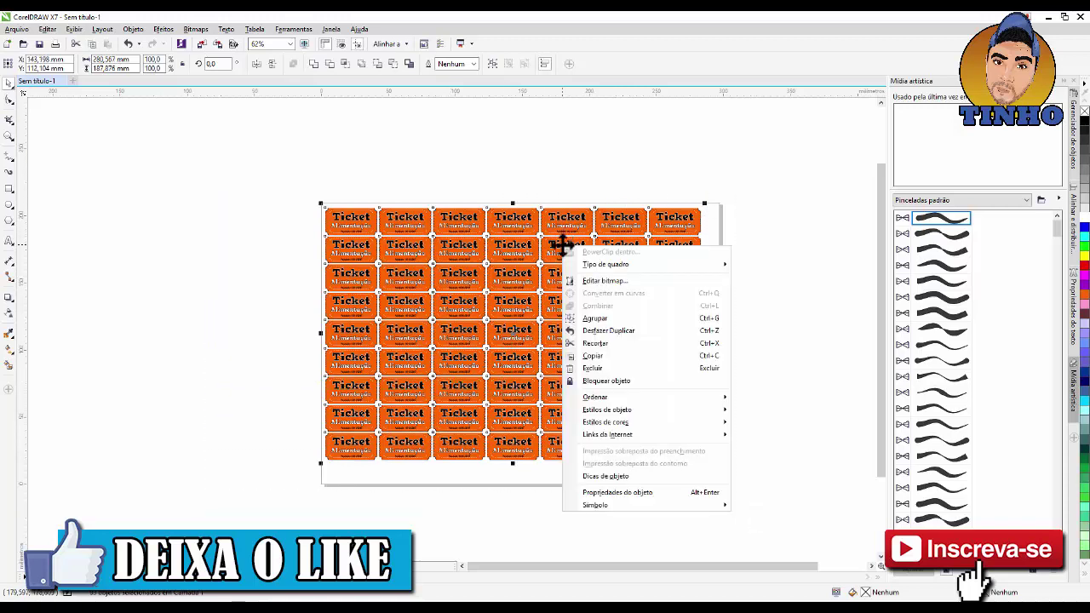
click(599, 320)
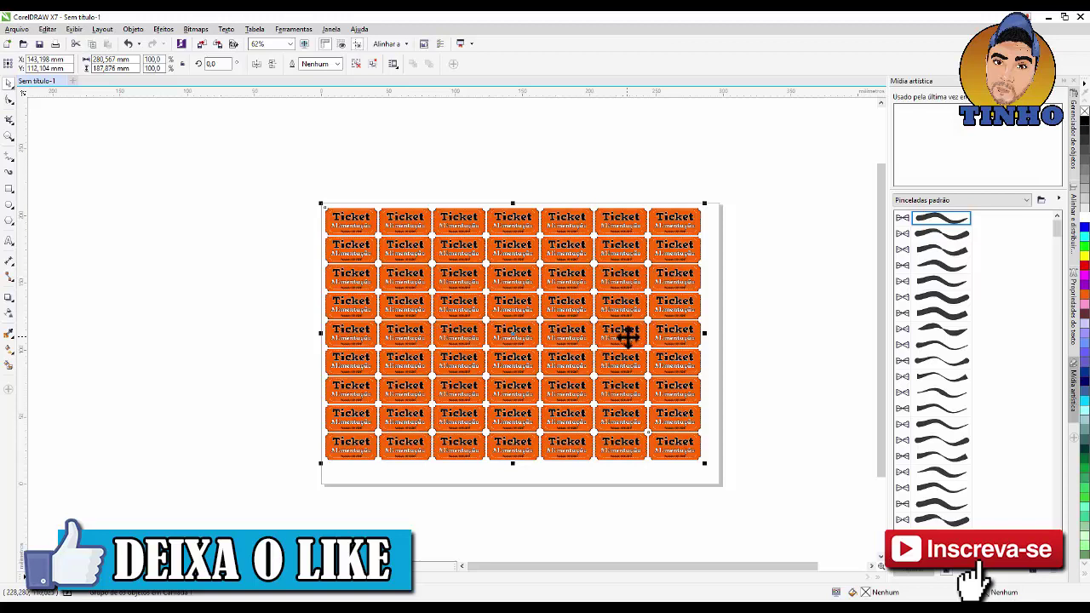
key(p)
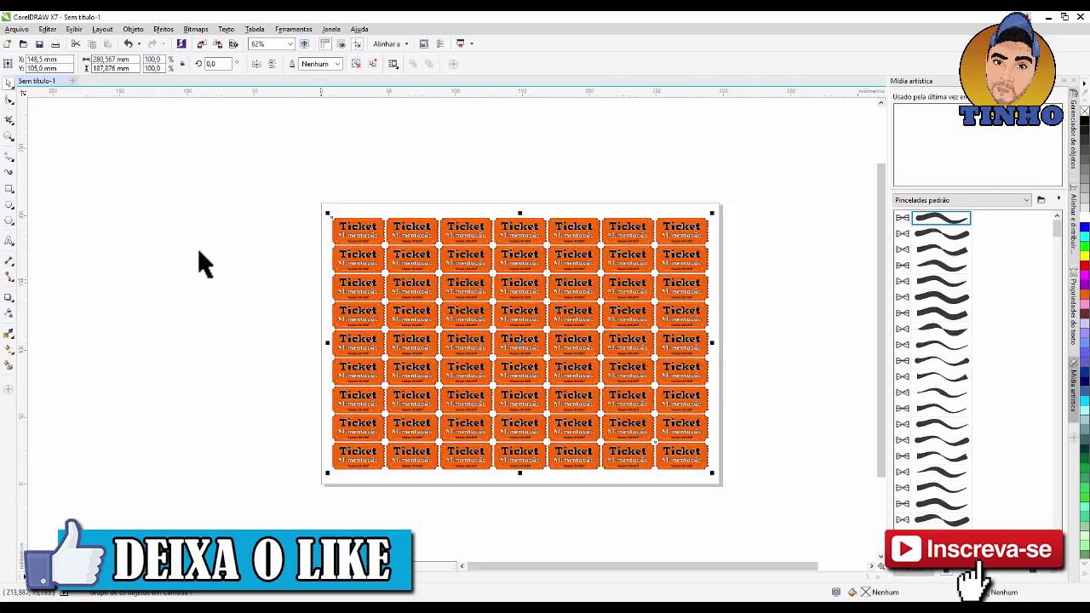
click(552, 181)
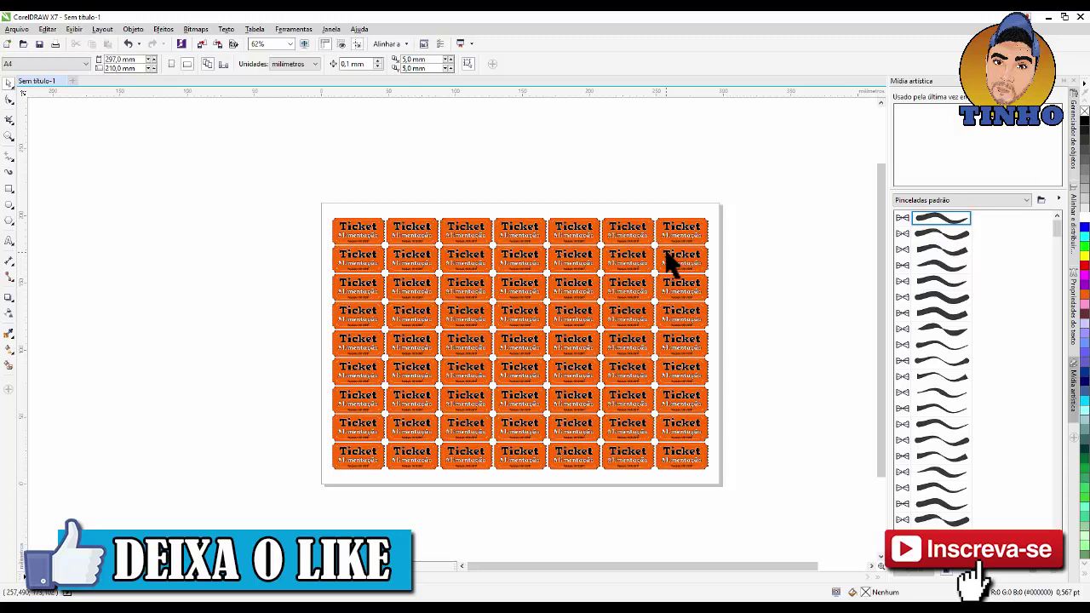
- Publish the ticket sheet as a PDF named "ticket" on the desktop, and open that PDF from the desktop
click(17, 30)
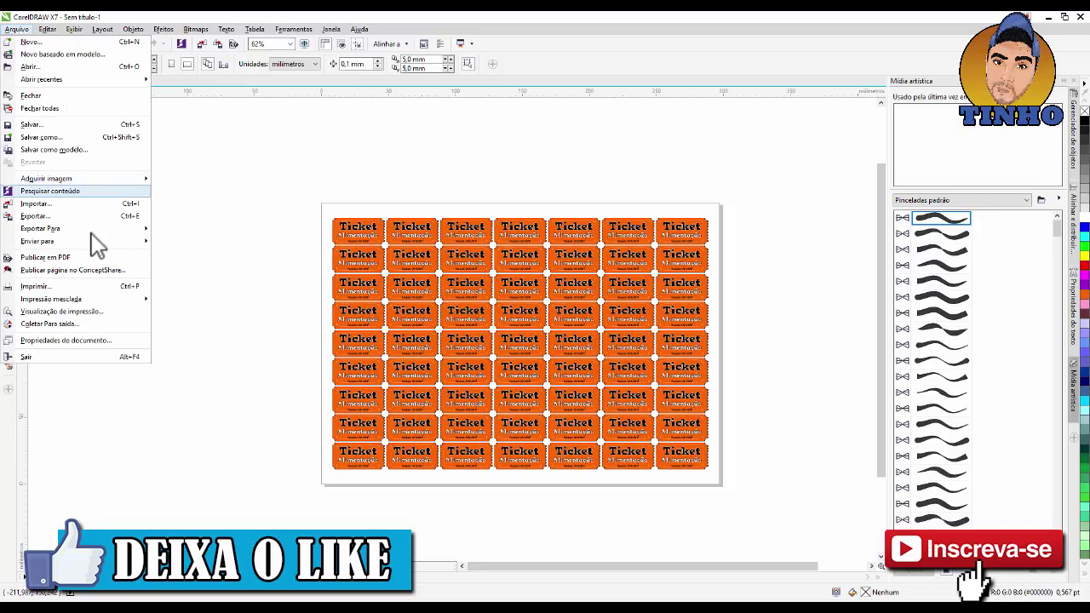
key(Escape)
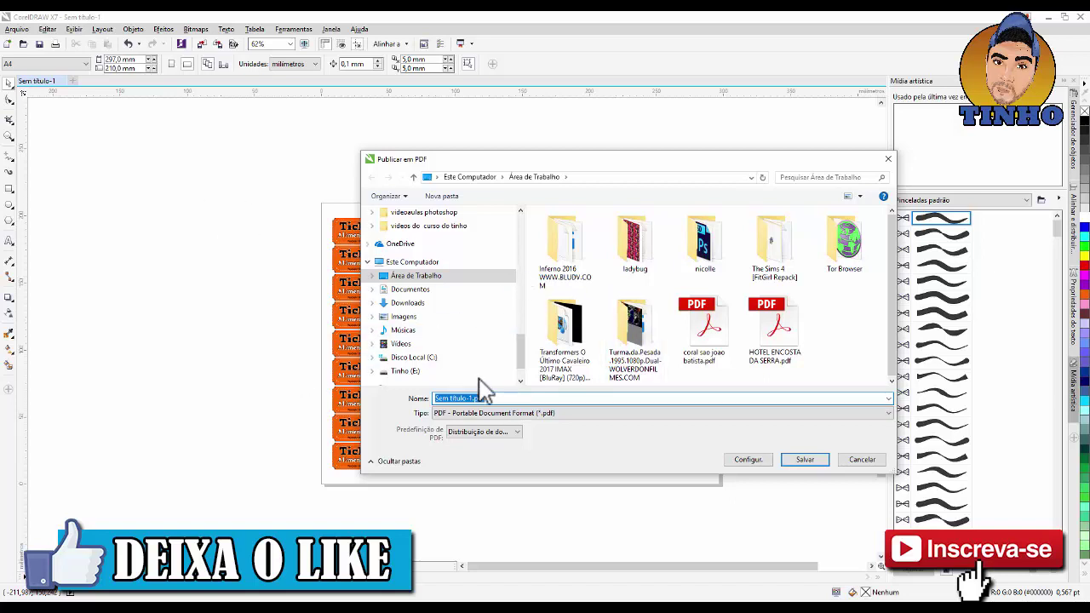
text(ticket)
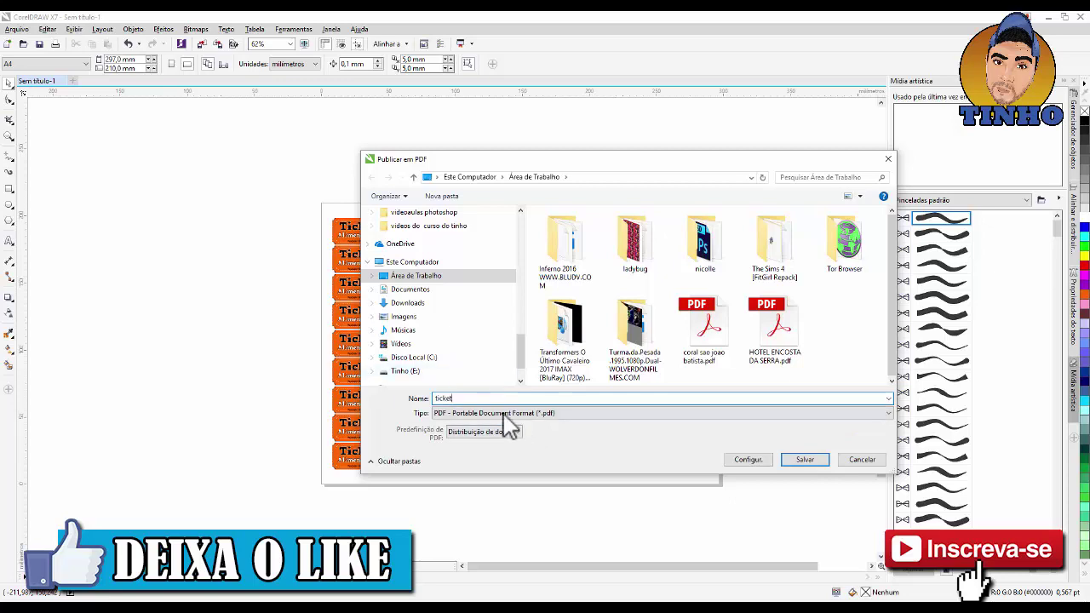
click(807, 460)
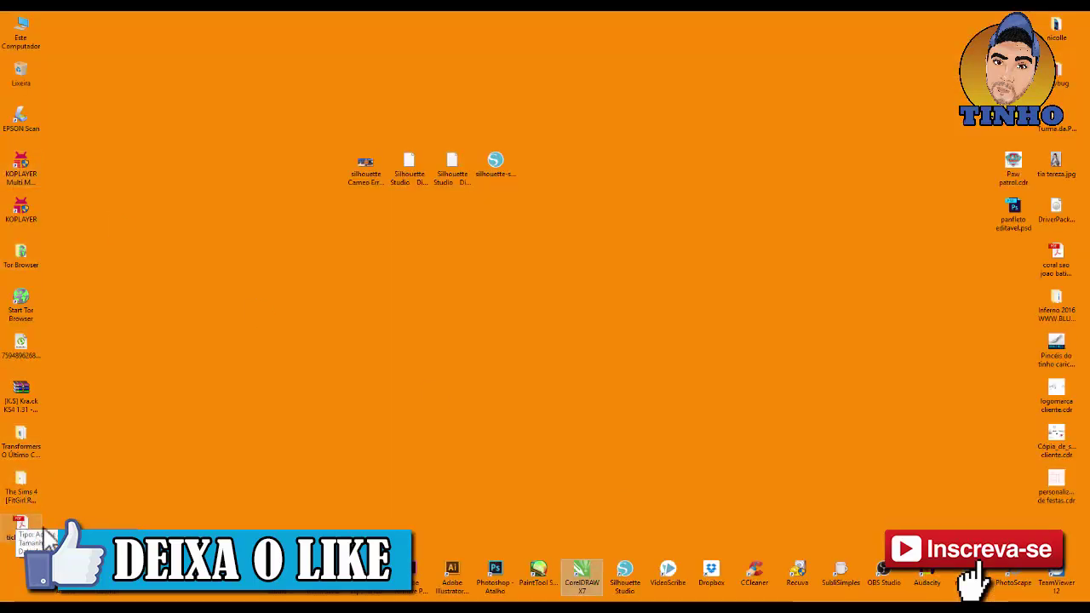
double_click(21, 526)
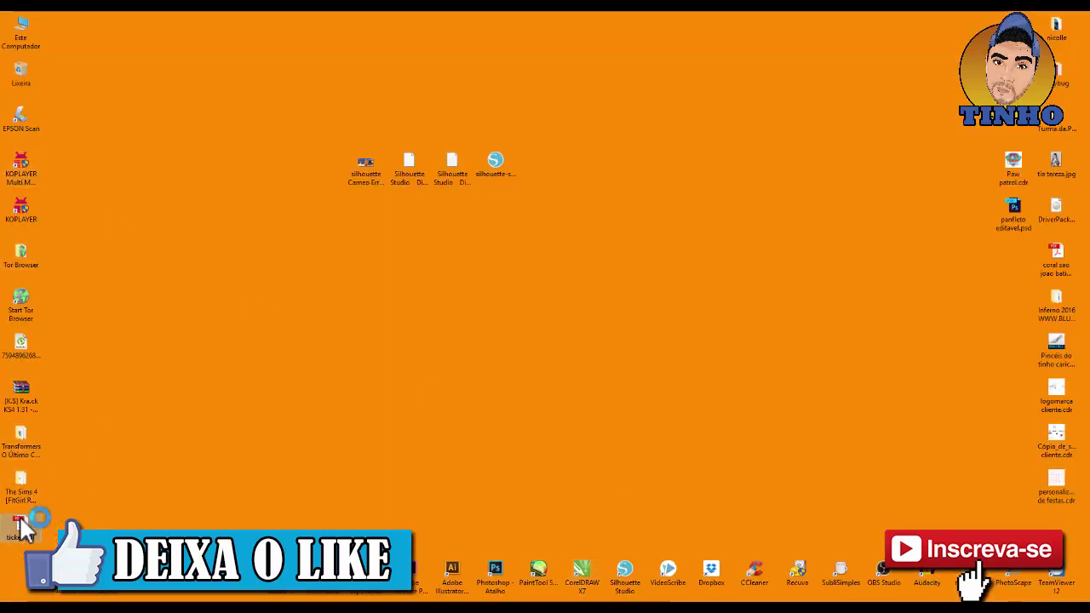